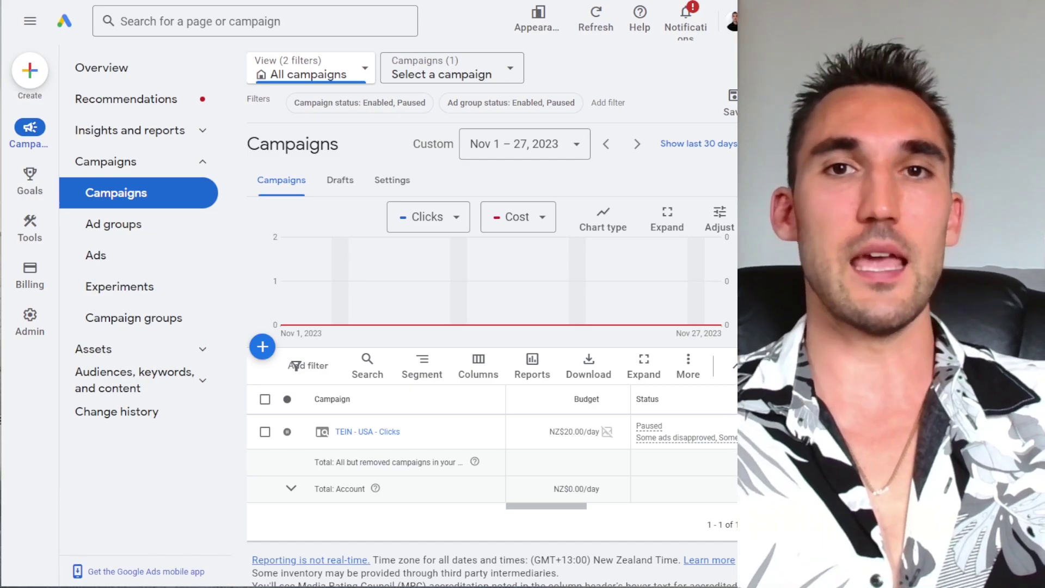
pyautogui.moveTo(426, 252)
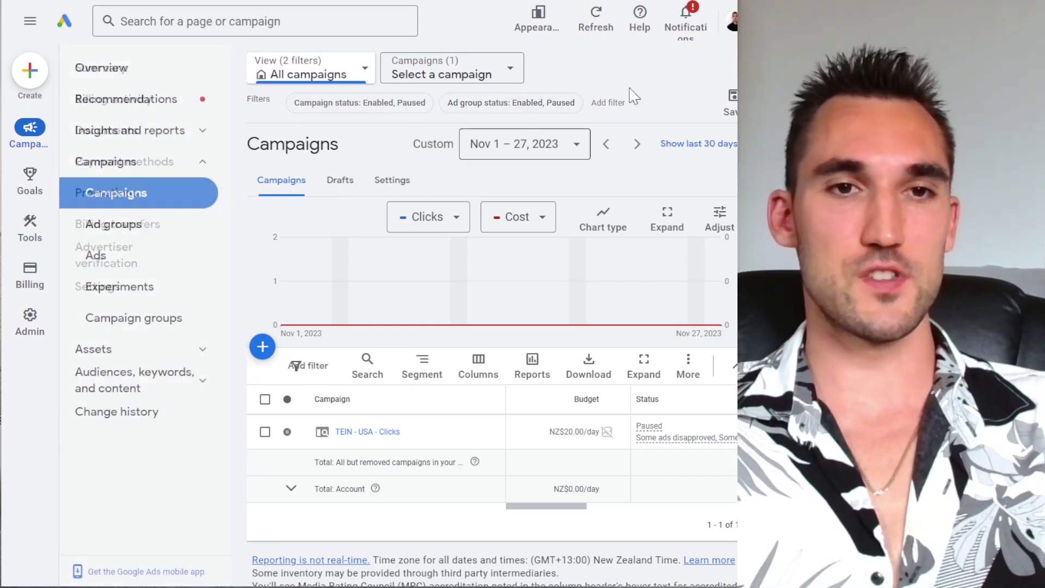
pyautogui.moveTo(31, 189)
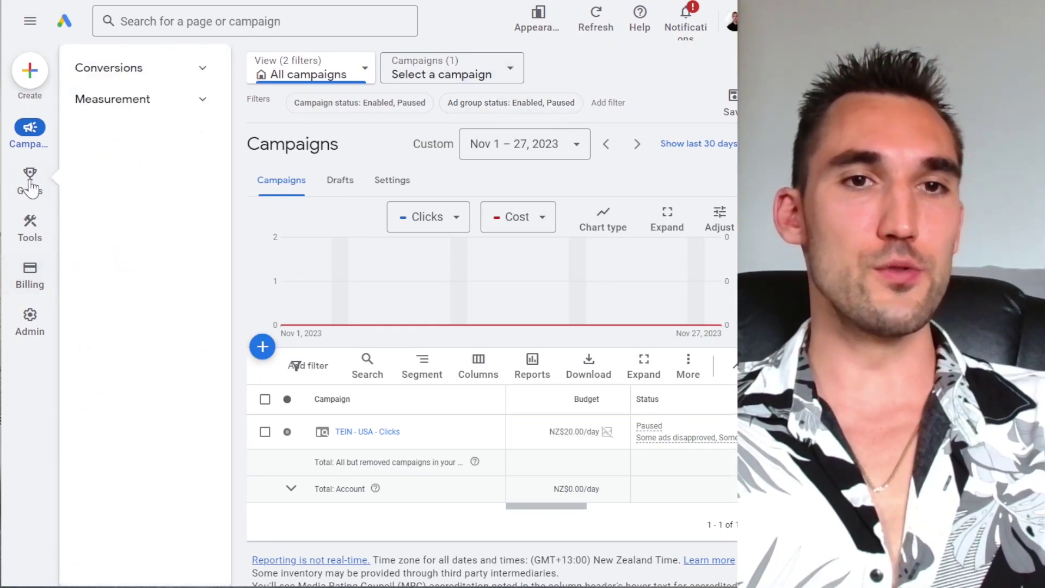
pyautogui.click(537, 19)
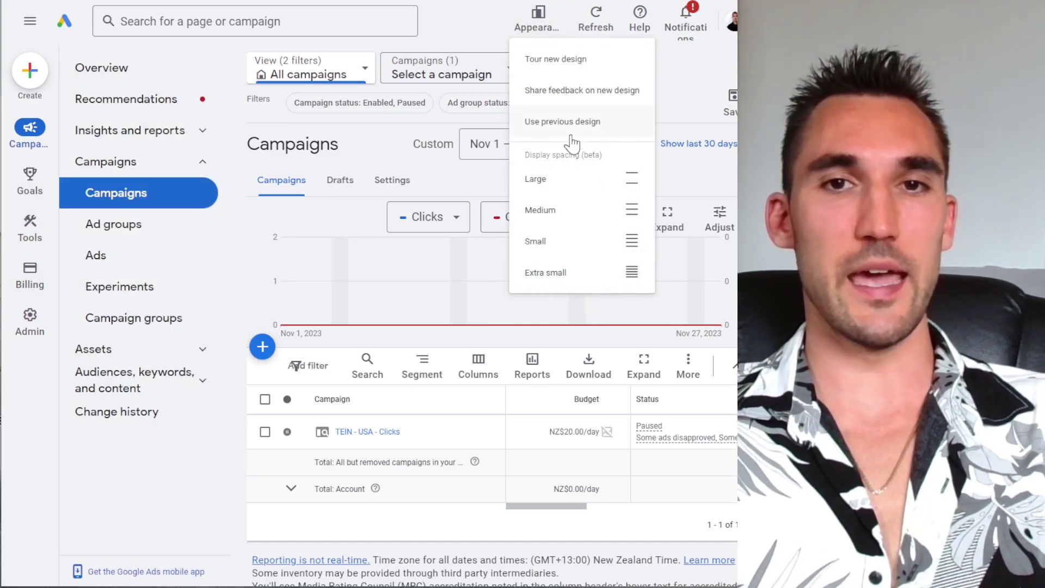
pyautogui.click(666, 79)
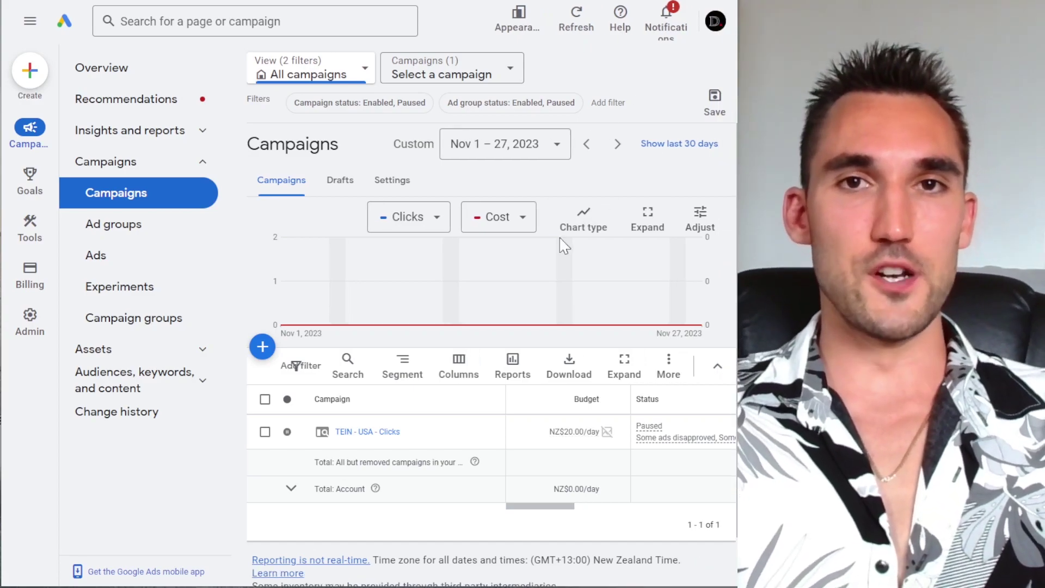
# Start a new campaign and choose to create it without a goal's guidance.
pyautogui.click(263, 350)
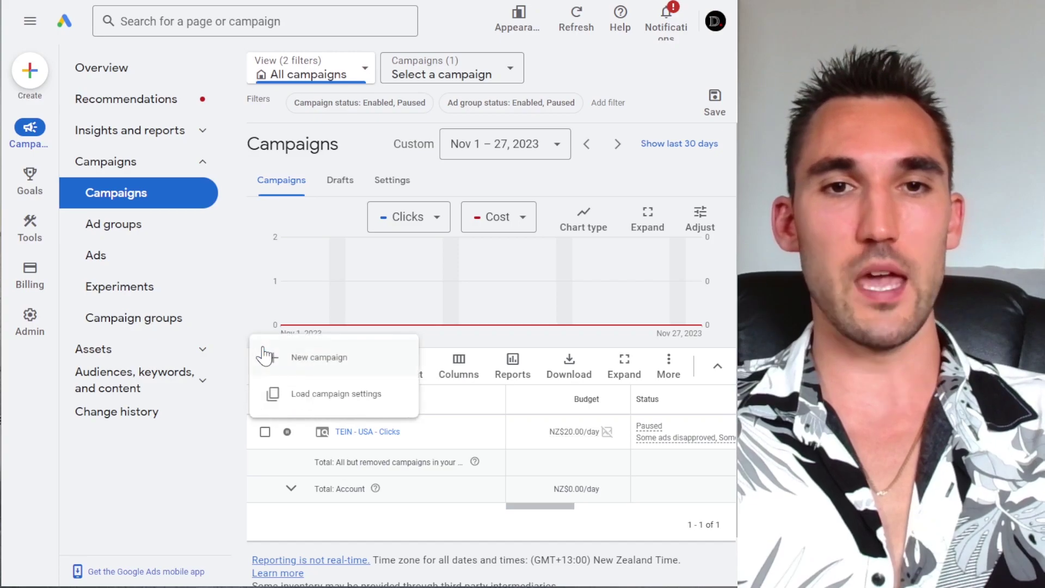
pyautogui.click(326, 360)
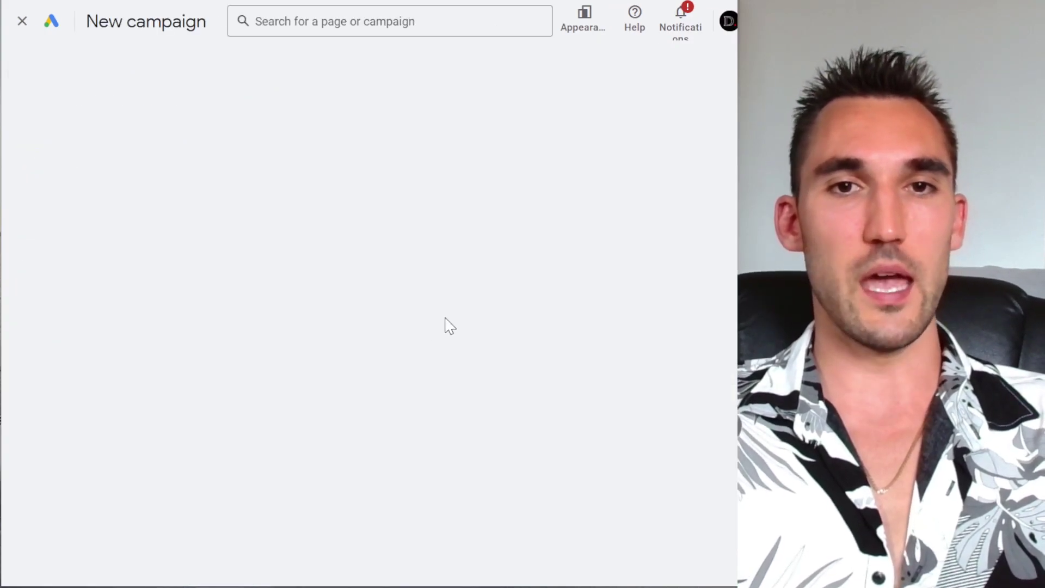
pyautogui.scroll(-2, 588, 278)
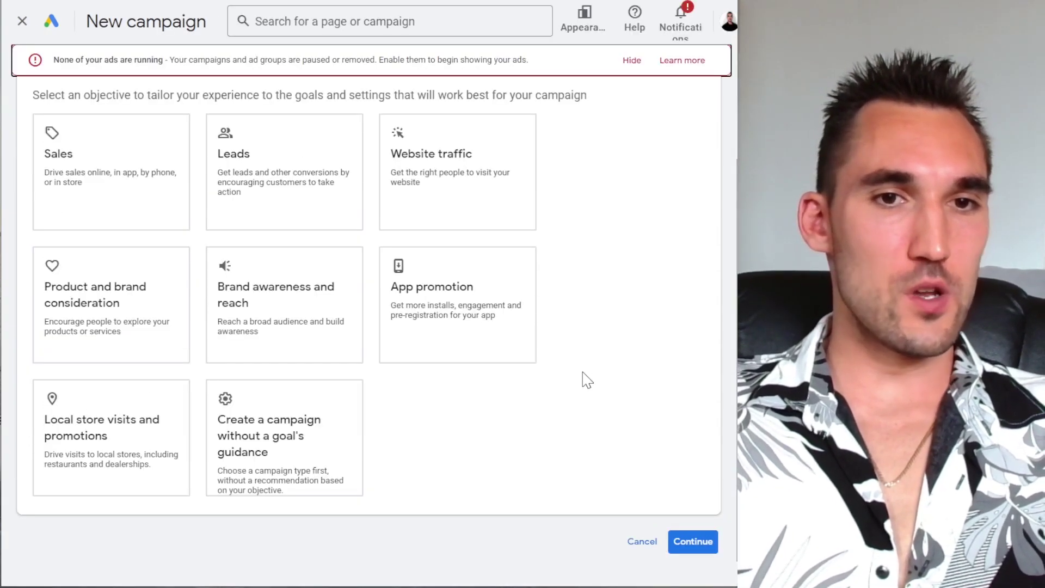
pyautogui.click(62, 184)
pyautogui.click(290, 445)
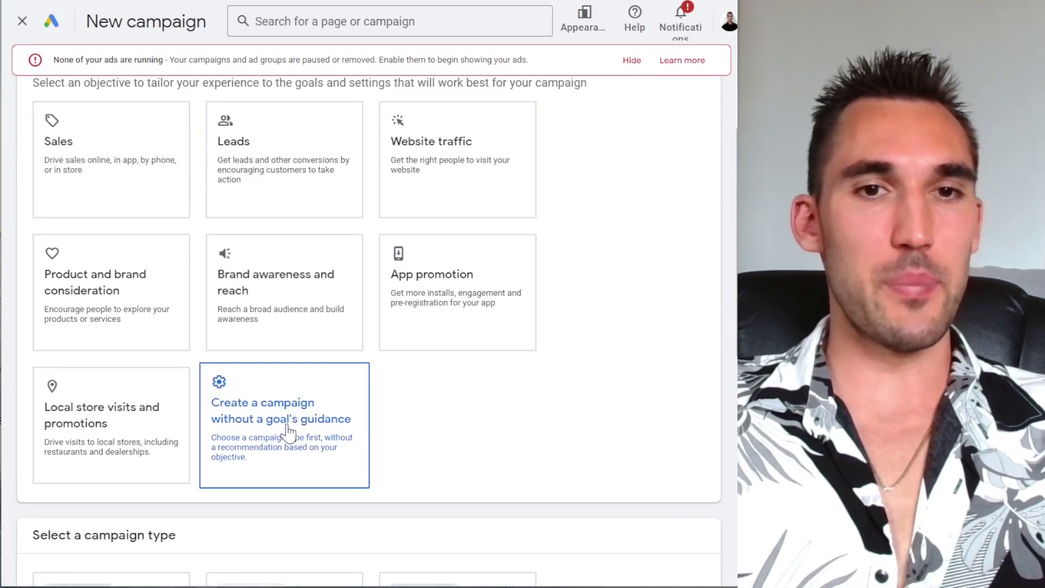
# Hide the notice about no ads running and choose Shopping as the campaign type.
pyautogui.scroll(-2, 566, 234)
pyautogui.scroll(2, 587, 245)
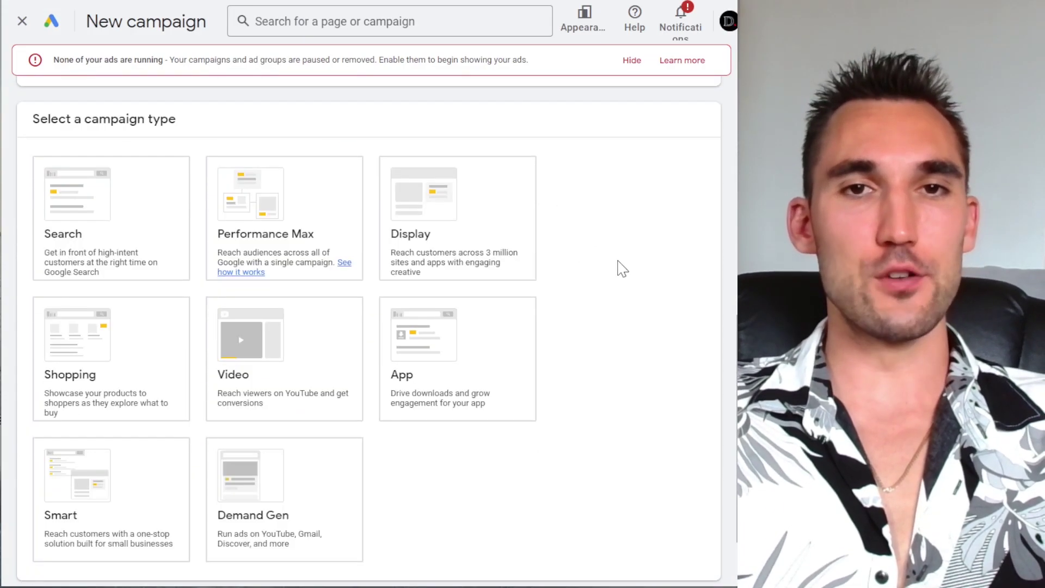
pyautogui.click(631, 65)
pyautogui.click(105, 351)
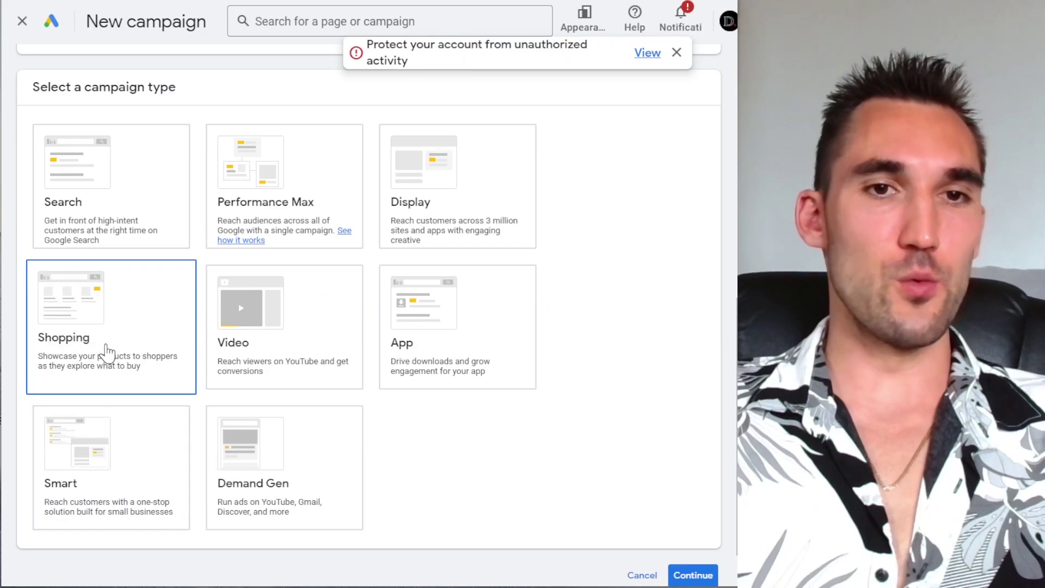
# Review the conversion goals for the Shopping campaign and the Merchant Center account selection.
pyautogui.scroll(-7, 103, 345)
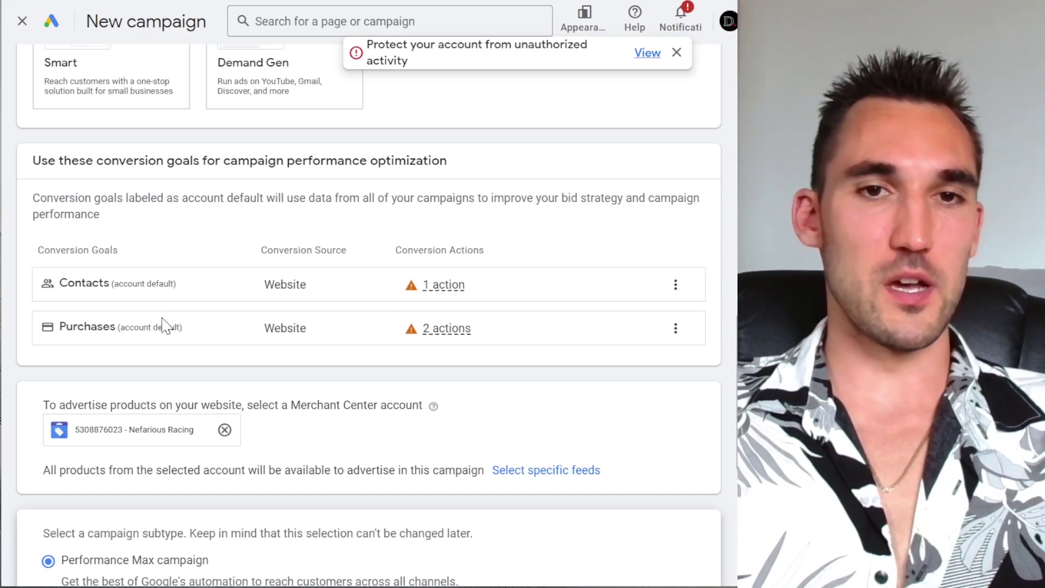
pyautogui.moveTo(56, 327); pyautogui.dragTo(512, 351)
pyautogui.click(541, 378)
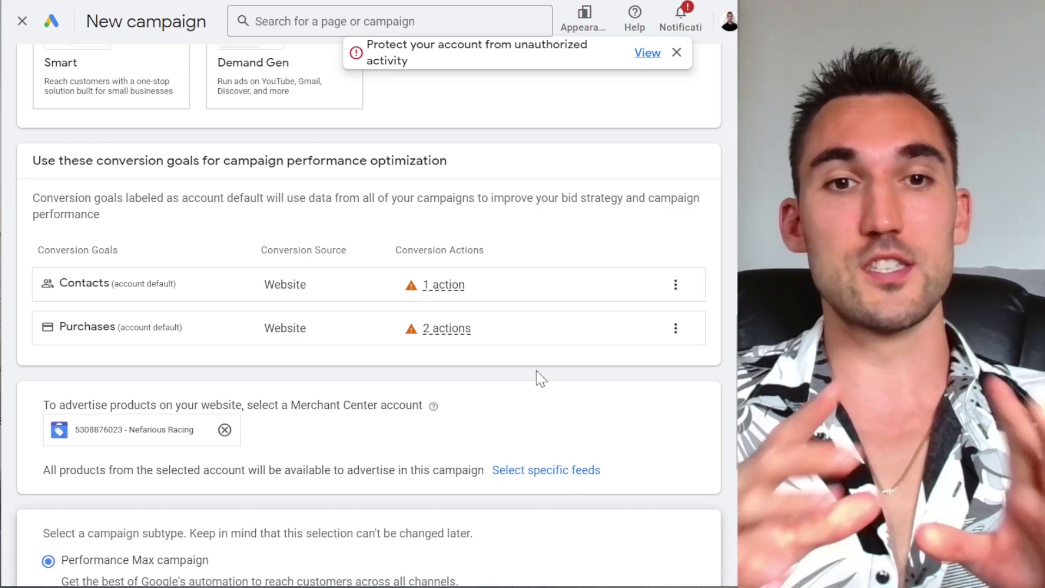
pyautogui.scroll(-3, 539, 378)
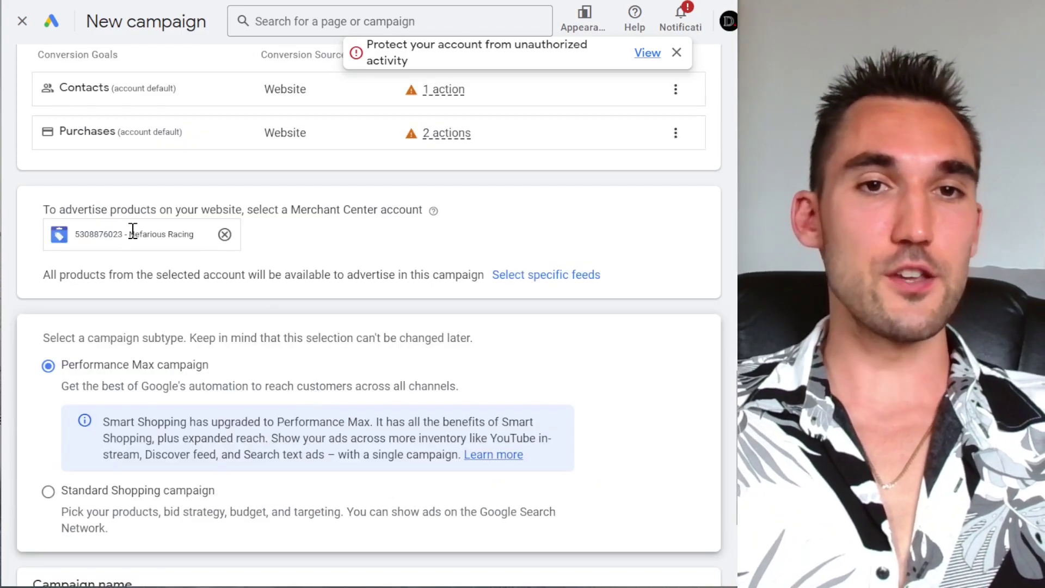
pyautogui.moveTo(252, 211); pyautogui.dragTo(422, 210)
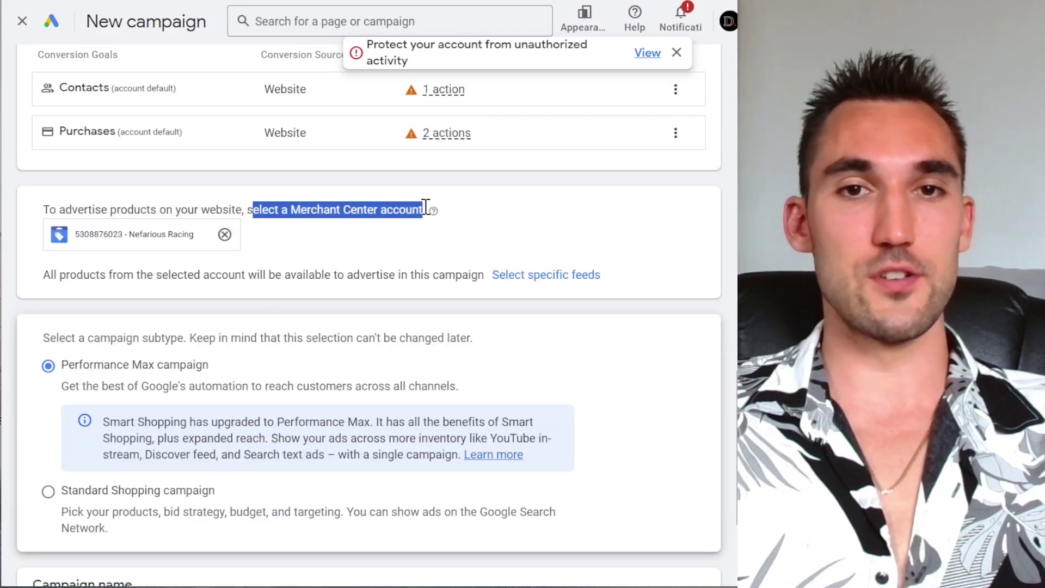
pyautogui.click(150, 210)
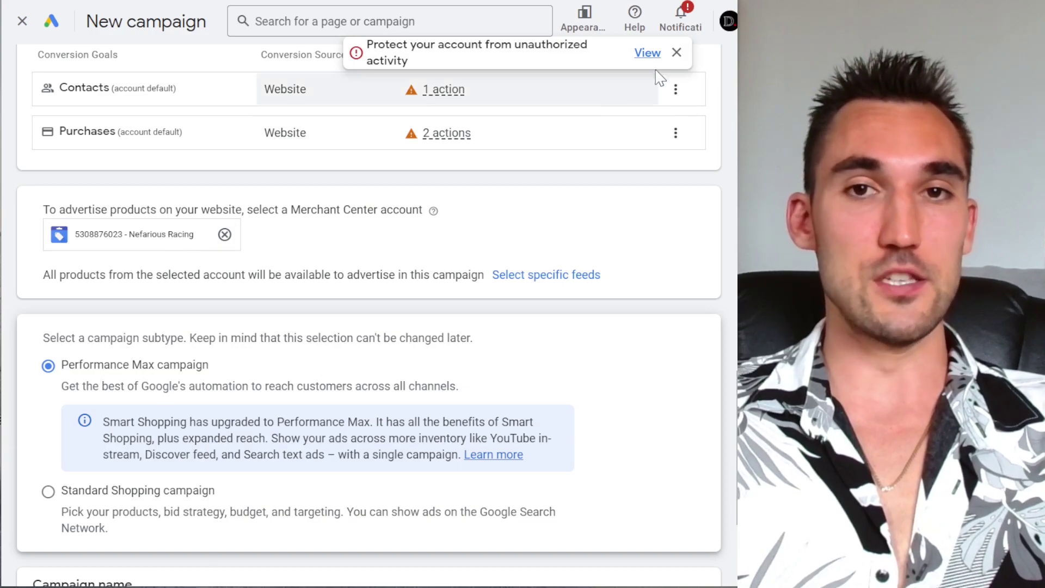
# Dismiss the account protection alert, then clear and reselect the Nefarious Racing Merchant Center account.
pyautogui.click(676, 52)
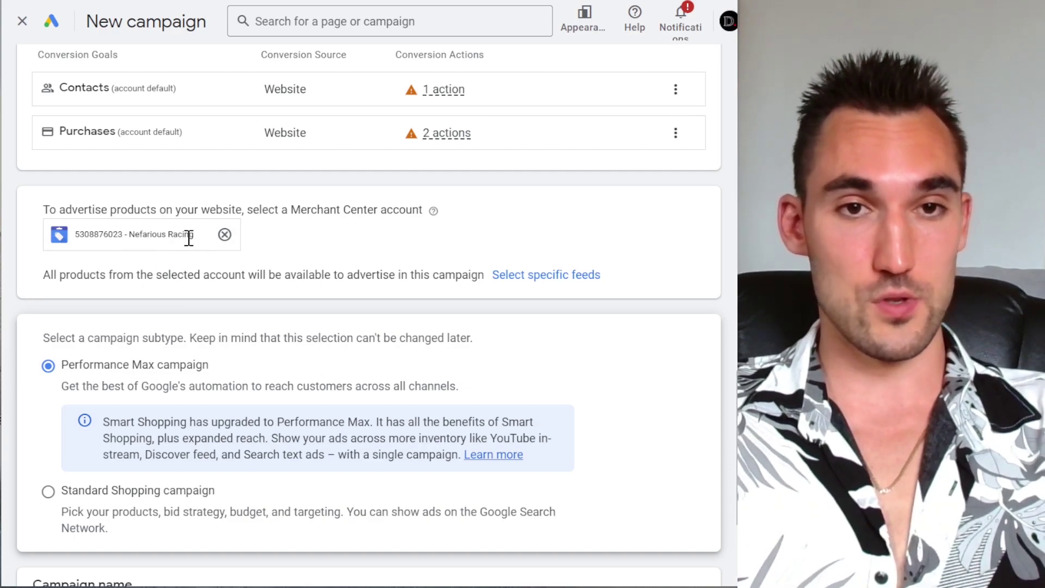
pyautogui.click(224, 235)
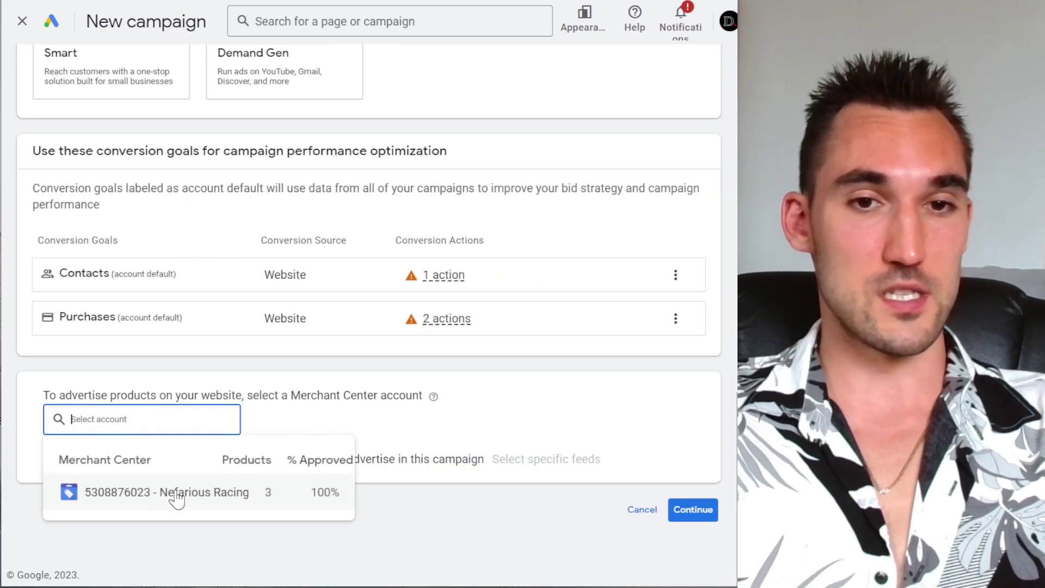
pyautogui.click(177, 496)
# Choose the Standard Shopping campaign subtype and continue to the campaign settings.
pyautogui.scroll(-4, 375, 427)
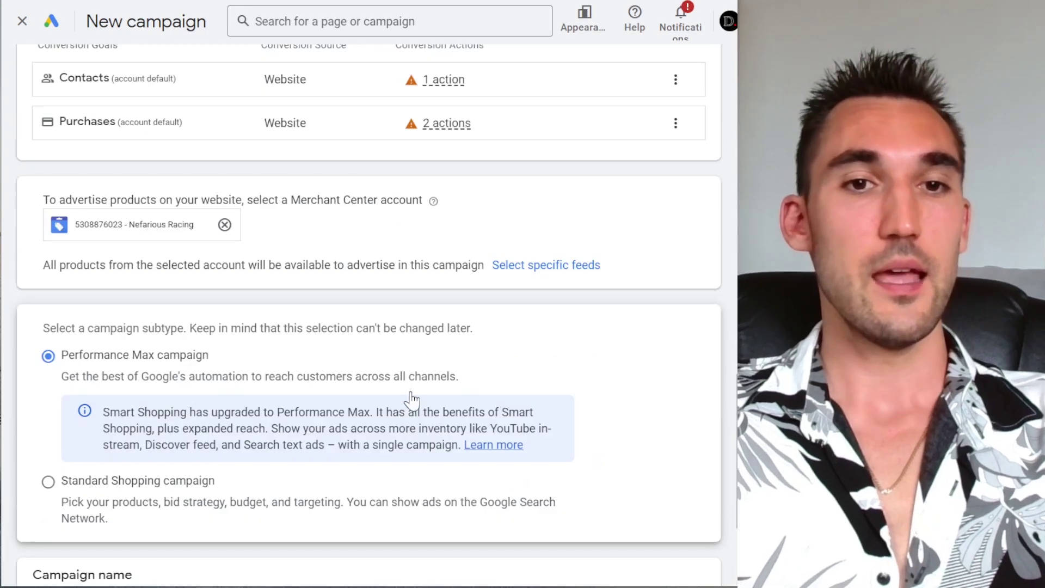
pyautogui.scroll(-2, 411, 400)
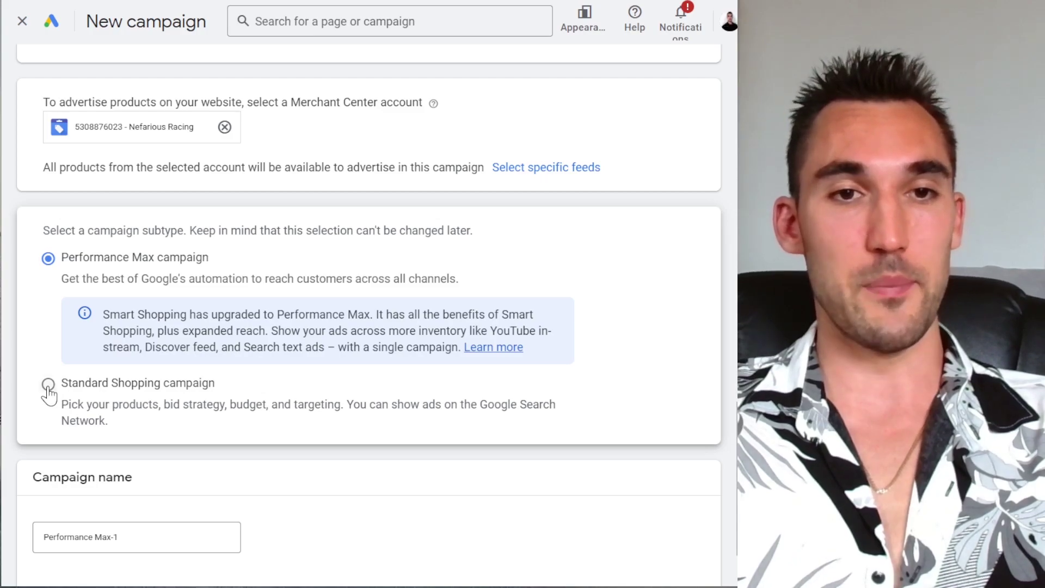
pyautogui.click(48, 386)
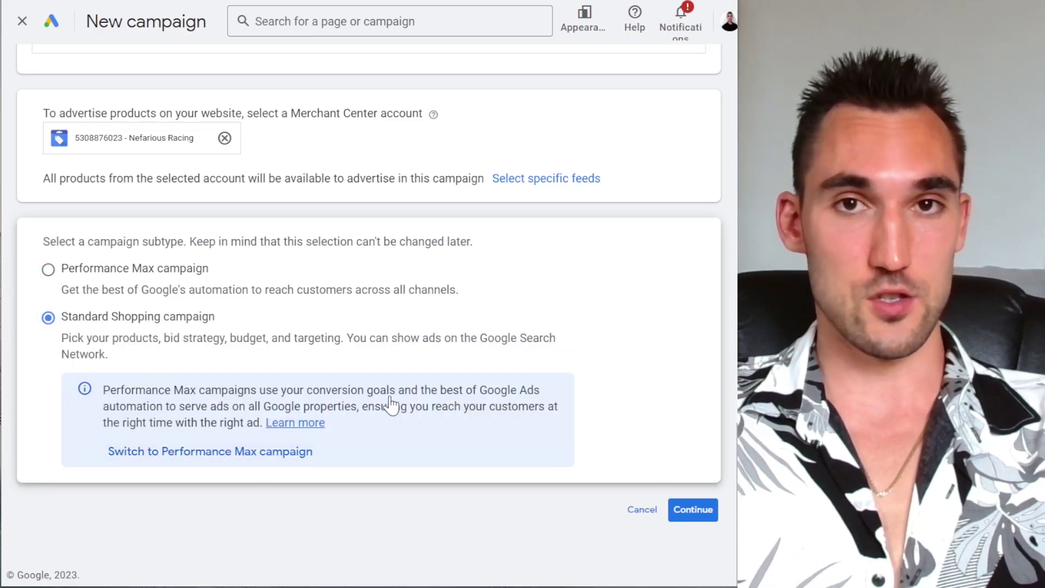
pyautogui.click(693, 510)
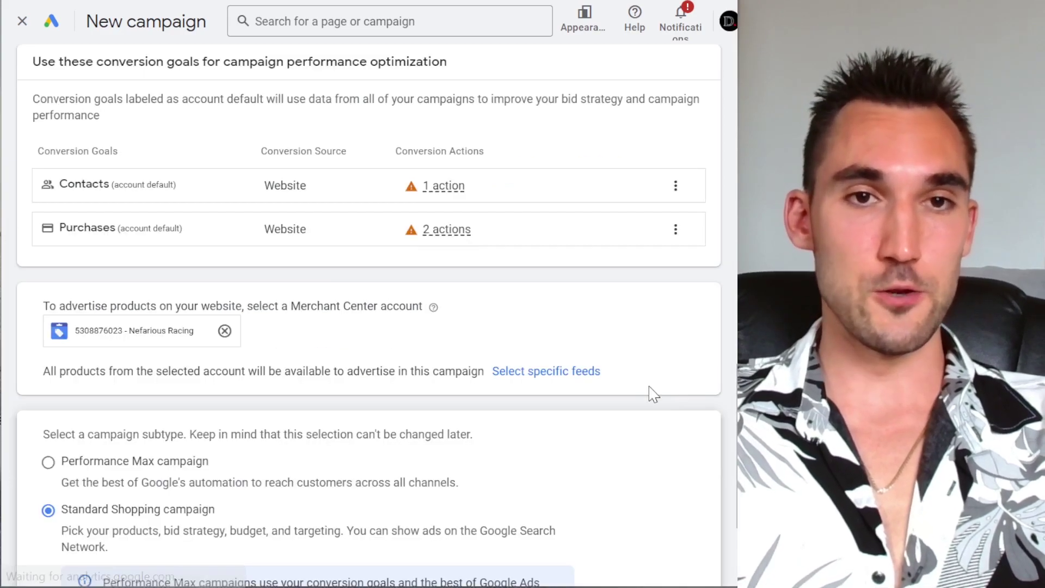
# Name the campaign Coilovers and expand the additional general settings.
pyautogui.write('C')
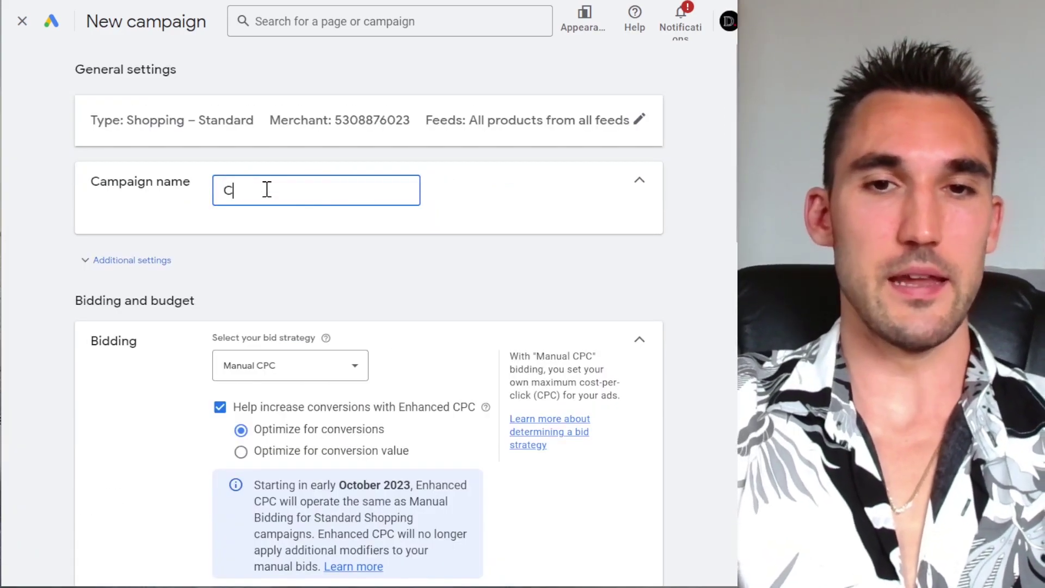
pyautogui.write('oilovers')
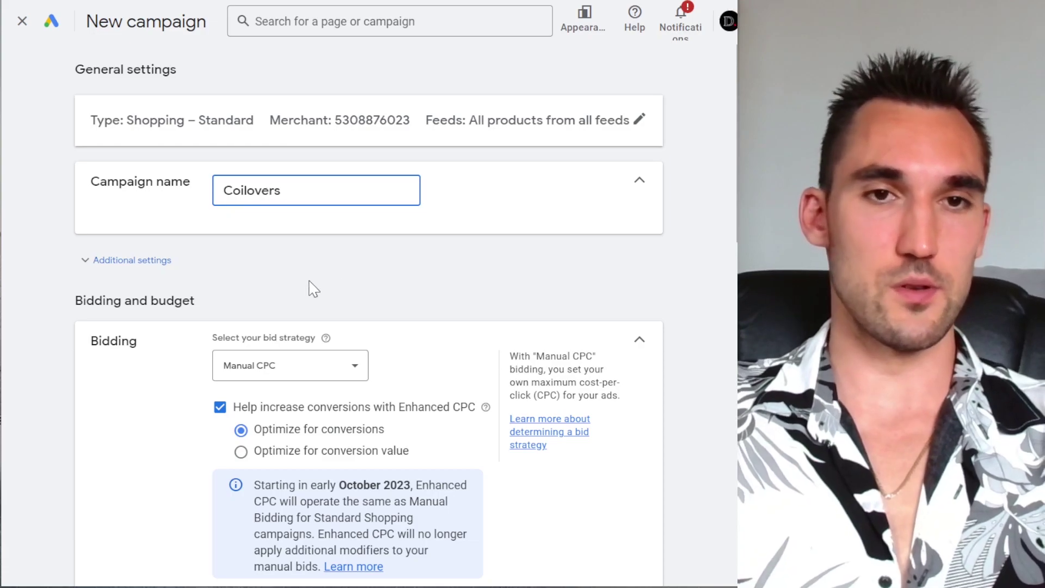
pyautogui.scroll(-2, 310, 287)
pyautogui.click(130, 160)
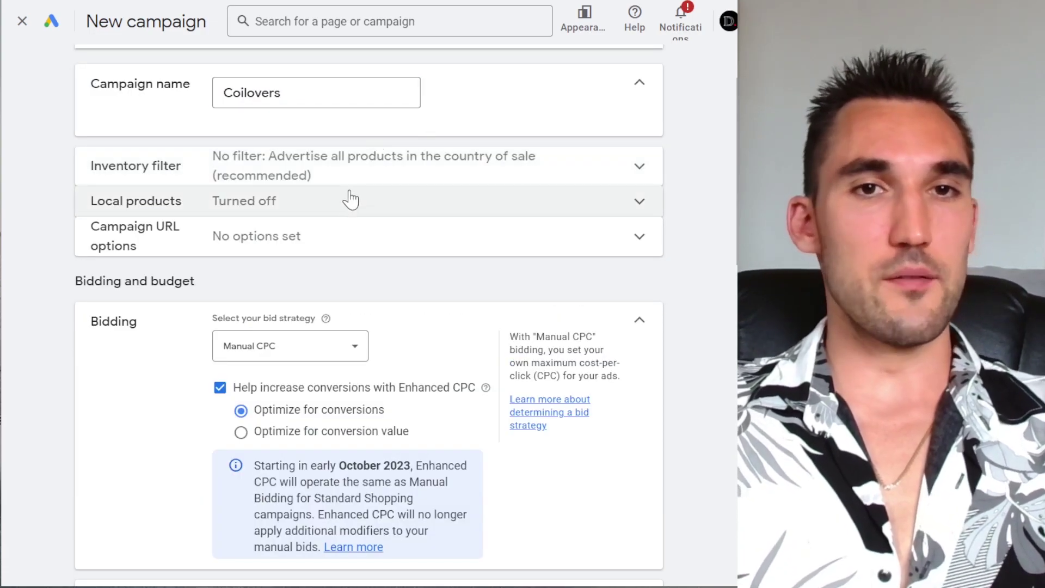
pyautogui.click(306, 89)
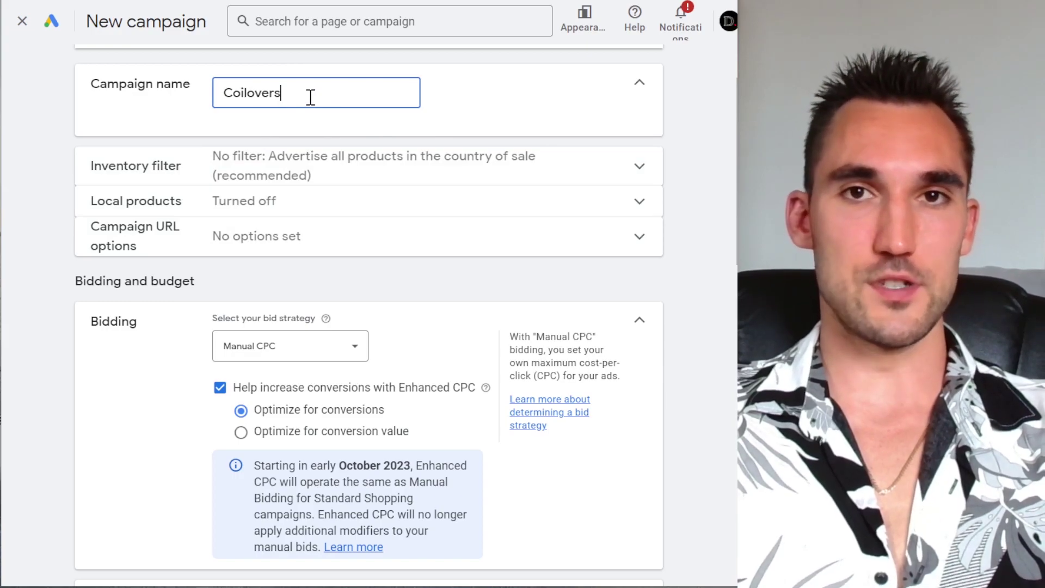
pyautogui.click(361, 297)
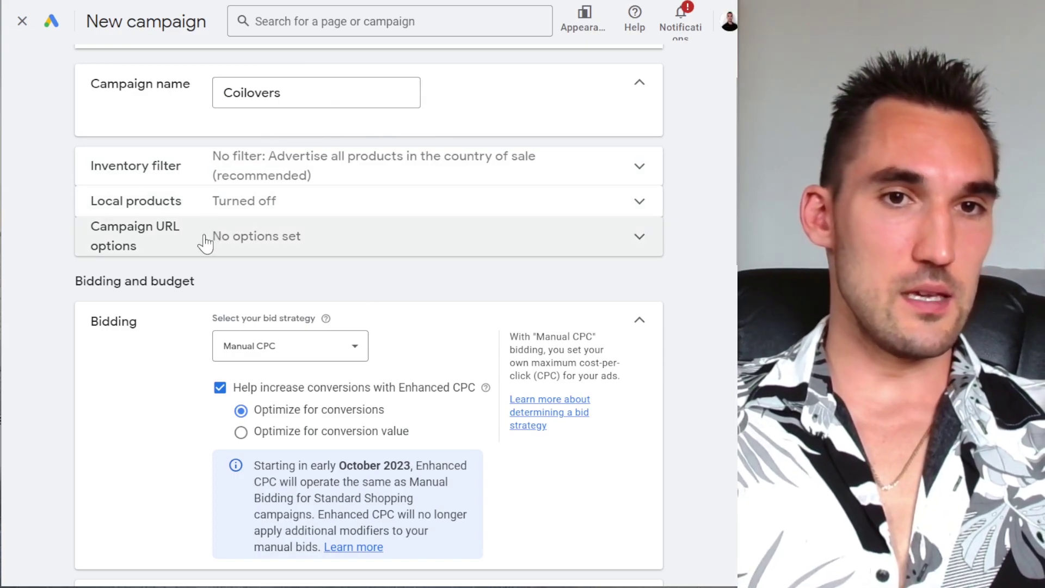
# Set Enhanced CPC under Manual CPC bidding to optimize for conversion value.
pyautogui.scroll(-3, 198, 235)
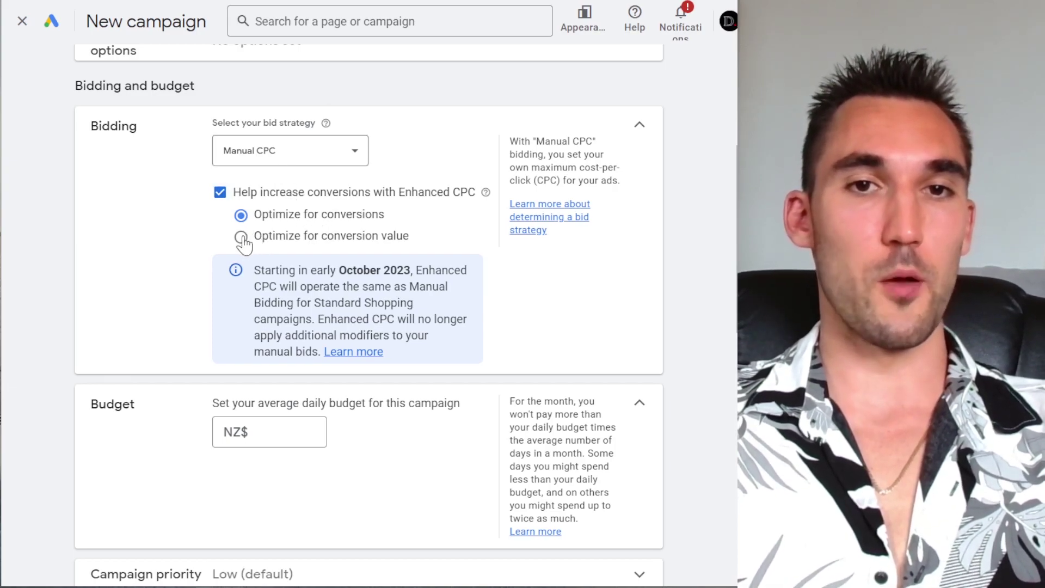
pyautogui.click(240, 238)
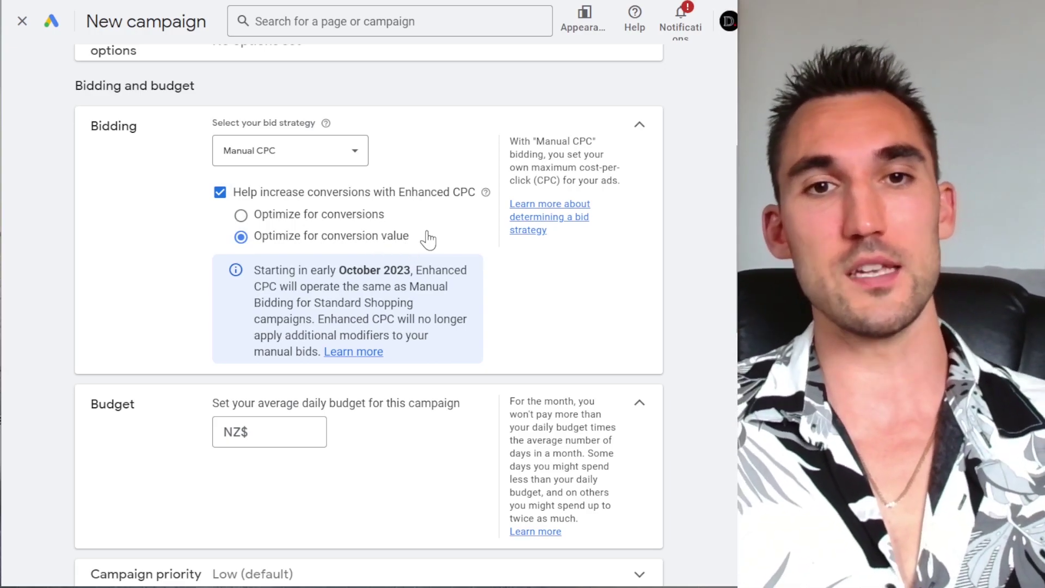
pyautogui.click(352, 218)
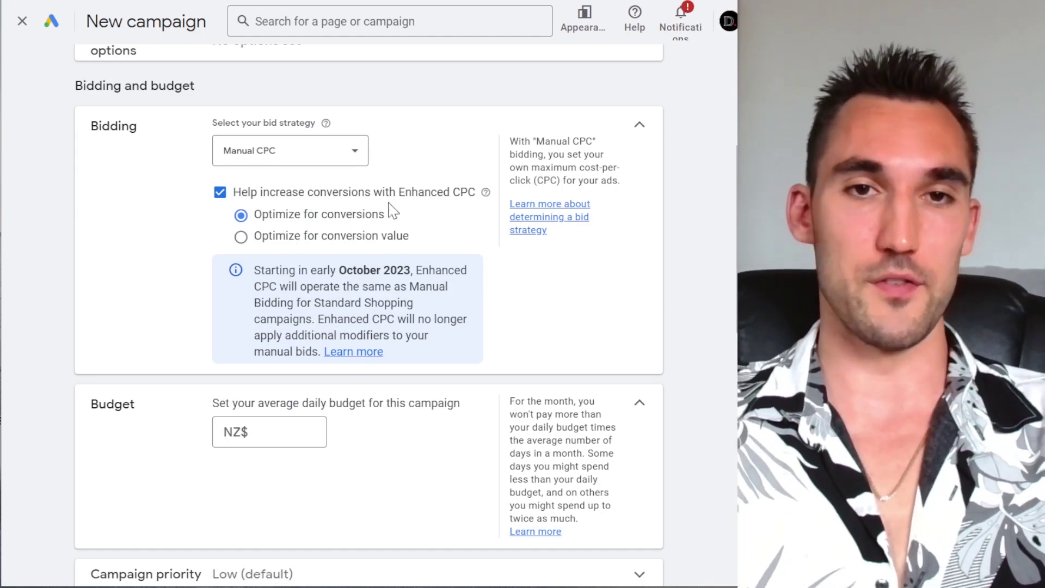
pyautogui.click(378, 240)
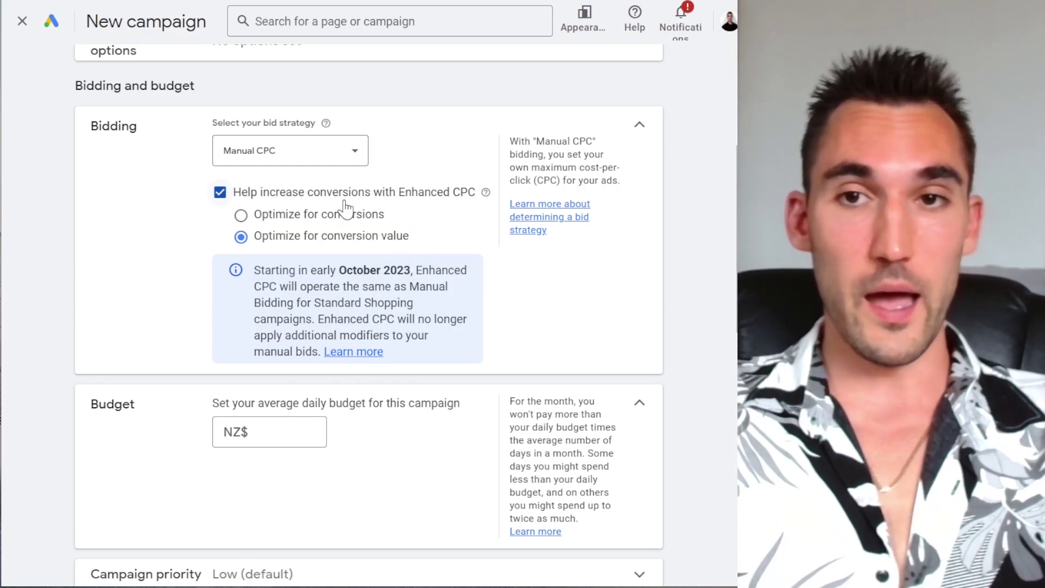
# Look over the bid strategies available for the campaign.
pyautogui.click(325, 162)
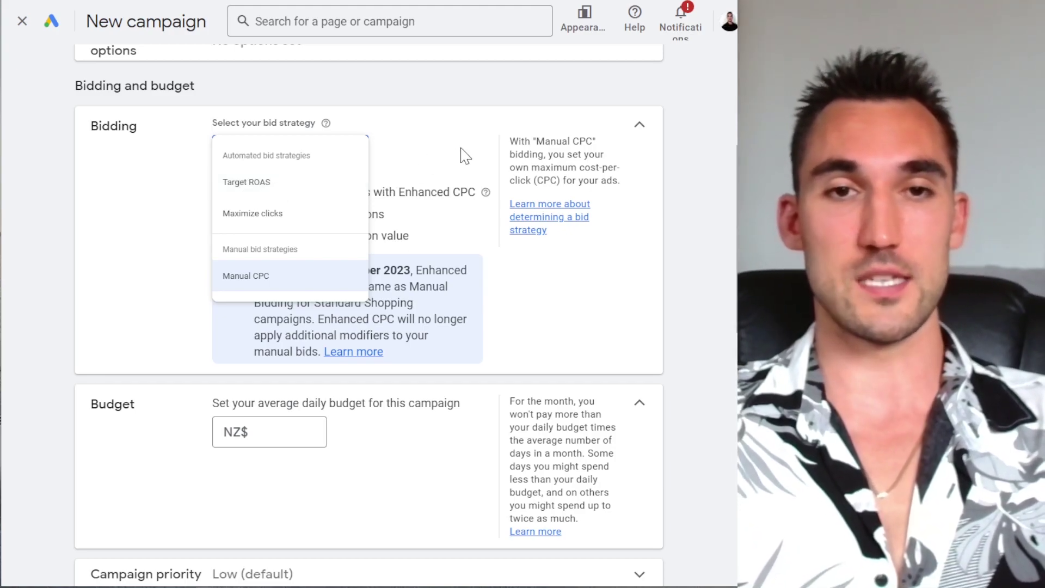
pyautogui.click(465, 156)
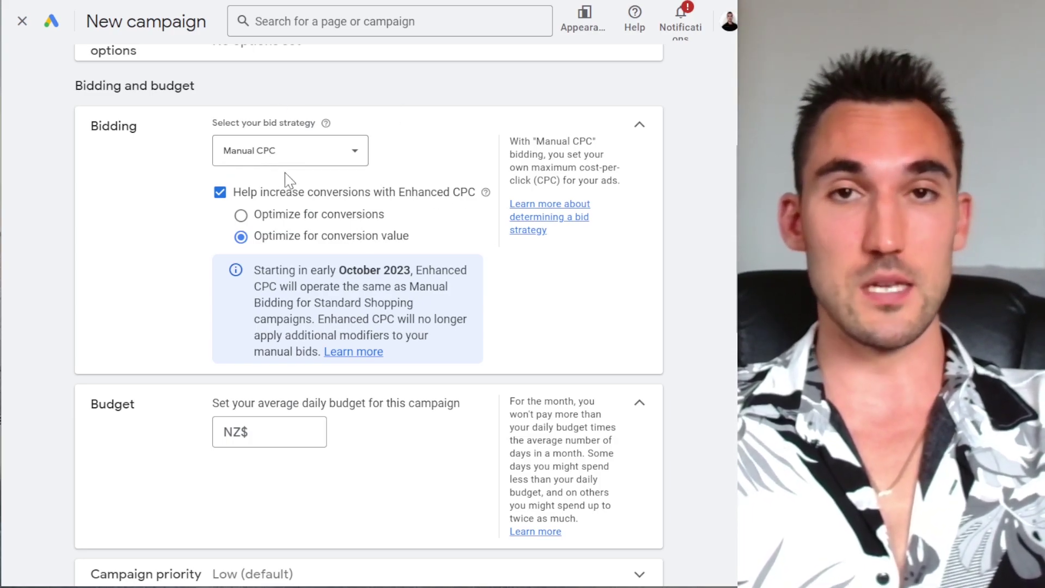
pyautogui.scroll(-2, 291, 174)
pyautogui.scroll(2, 362, 238)
# Turn Enhanced CPC off and back on, with optimization for conversion value selected.
pyautogui.click(221, 193)
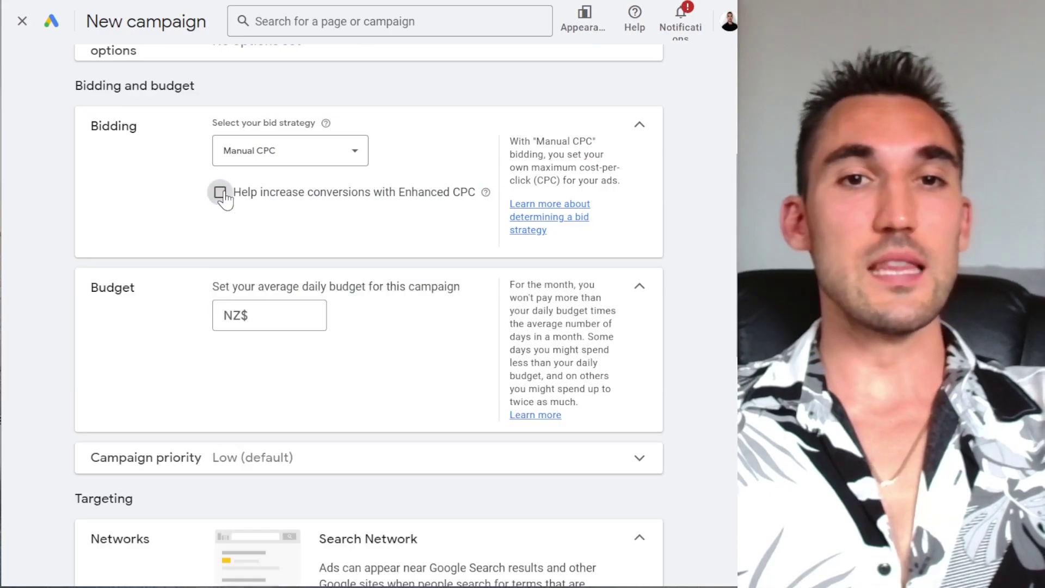
pyautogui.click(221, 193)
pyautogui.click(277, 237)
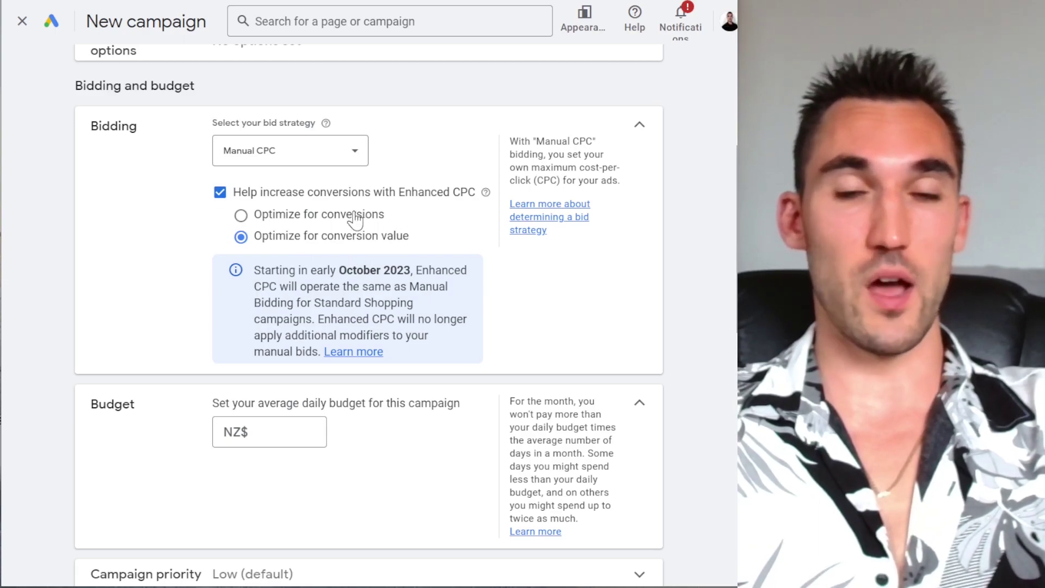
pyautogui.scroll(-3, 379, 261)
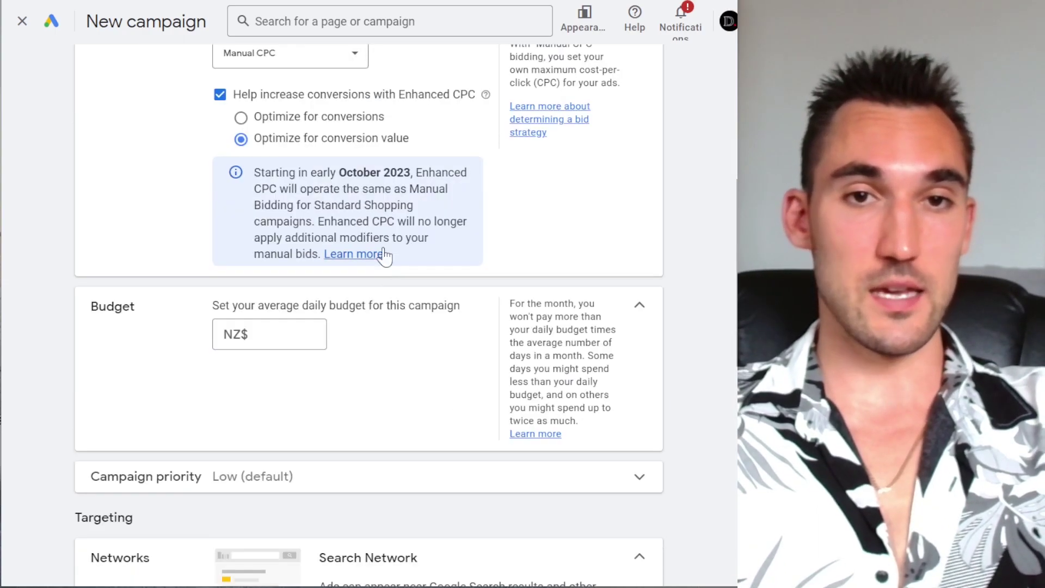
# Set the campaign's average daily budget to NZ$30.
pyautogui.click(294, 231)
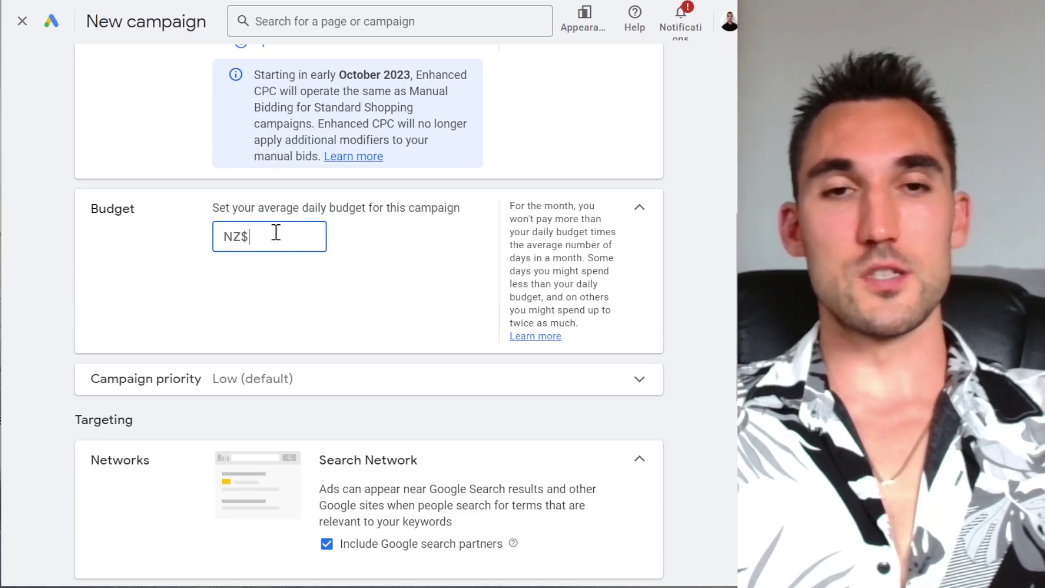
pyautogui.write('30')
pyautogui.click(412, 286)
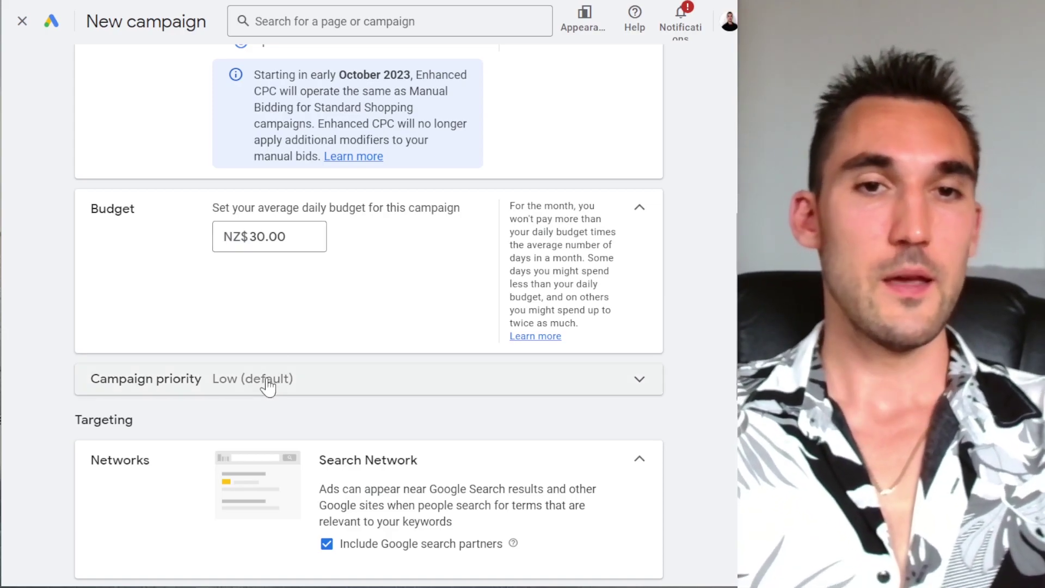
# Review the campaign priority options, keeping Low (default), and exclude Google search partners from the campaign's networks.
pyautogui.click(268, 381)
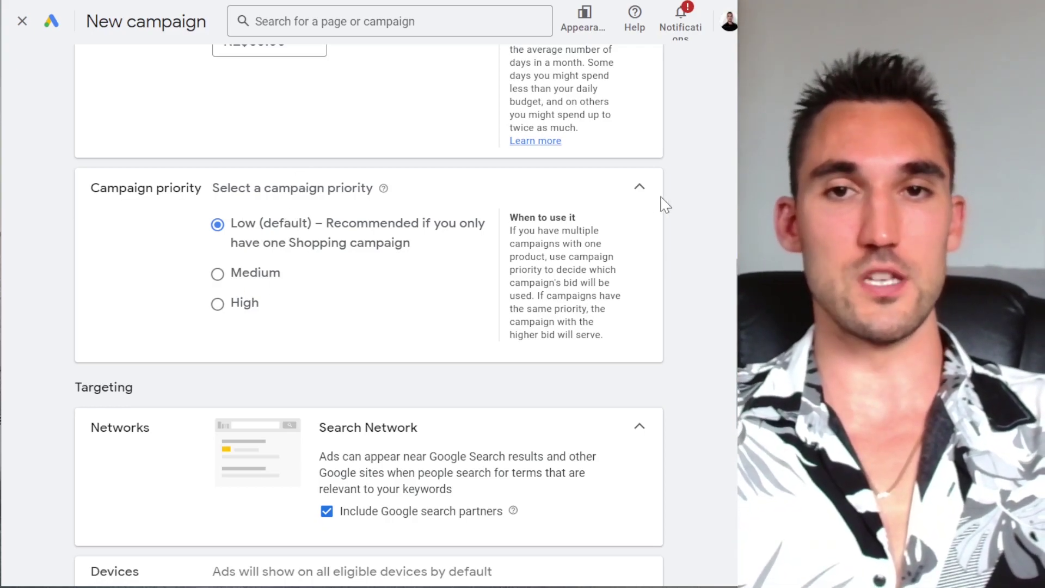
pyautogui.click(643, 193)
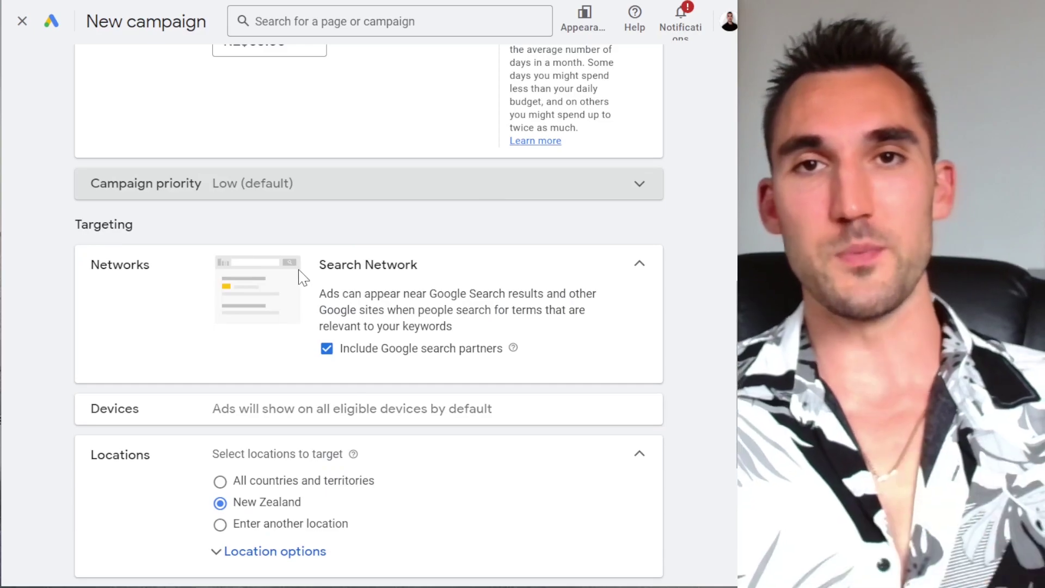
pyautogui.scroll(-2, 362, 148)
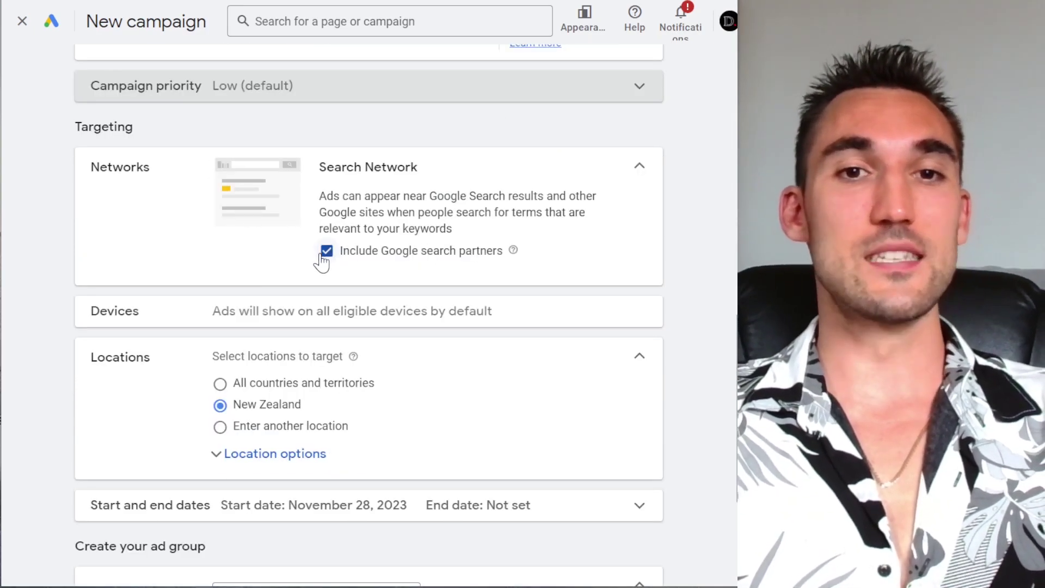
pyautogui.click(325, 255)
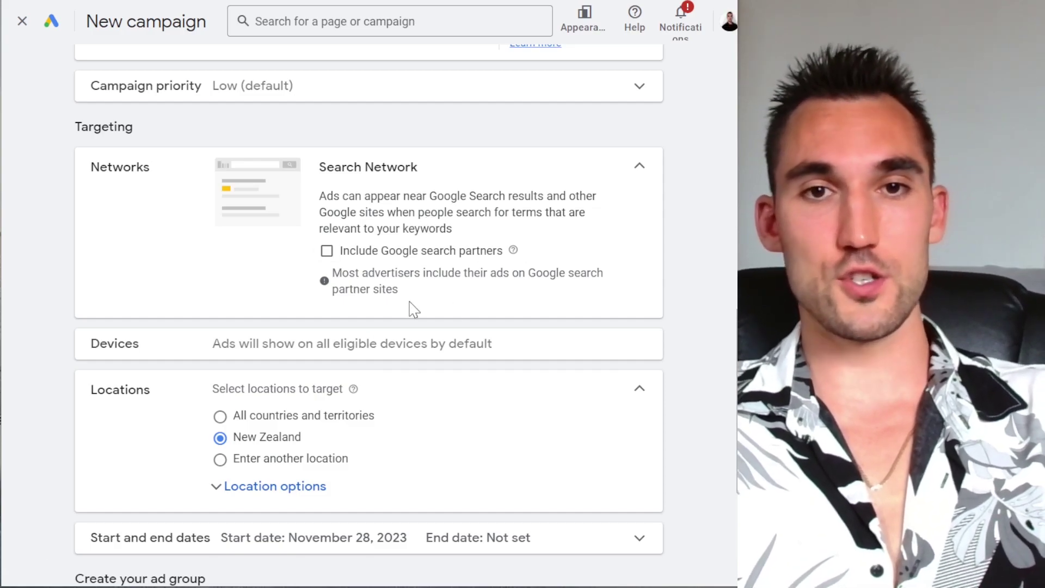
# Target the United States as the campaign's location through the option for entering another location.
pyautogui.scroll(-2, 419, 278)
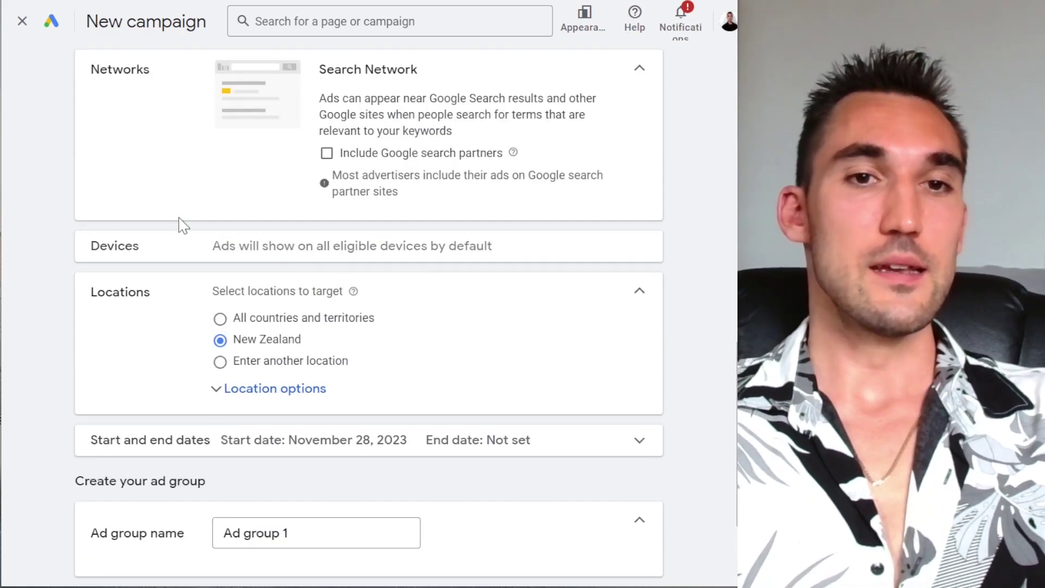
pyautogui.scroll(-2, 182, 225)
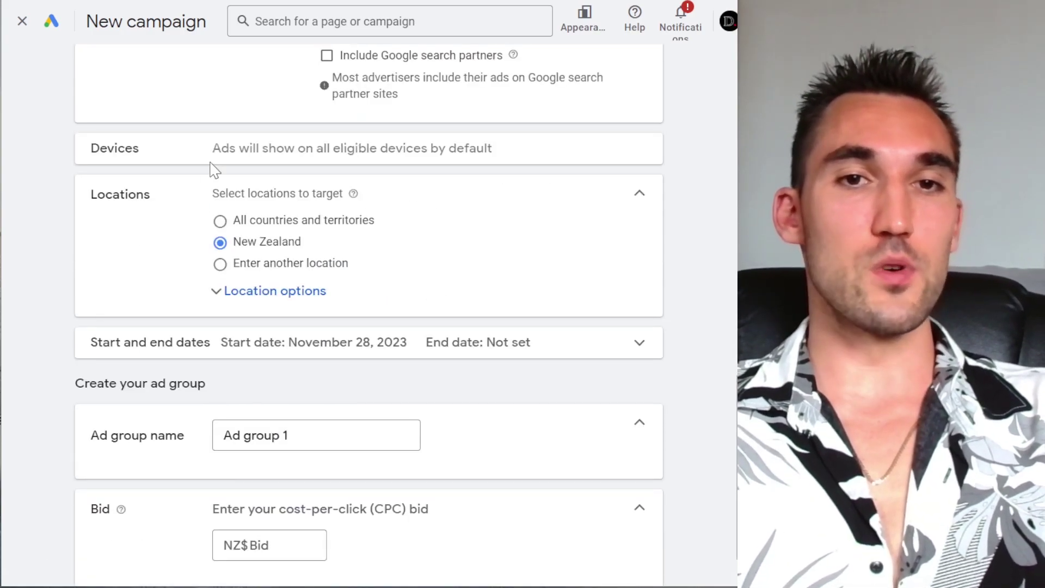
pyautogui.click(221, 219)
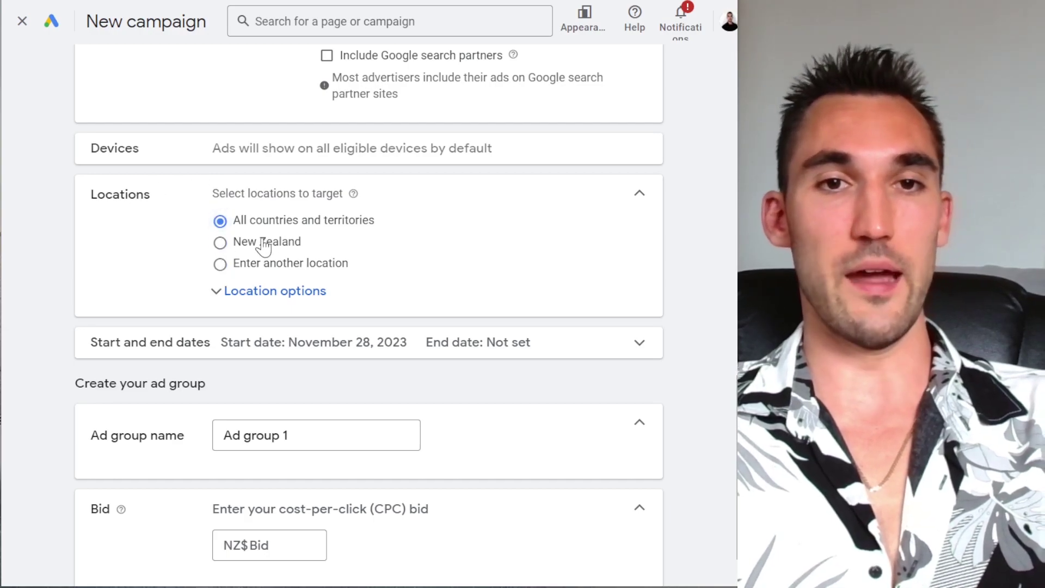
pyautogui.click(220, 264)
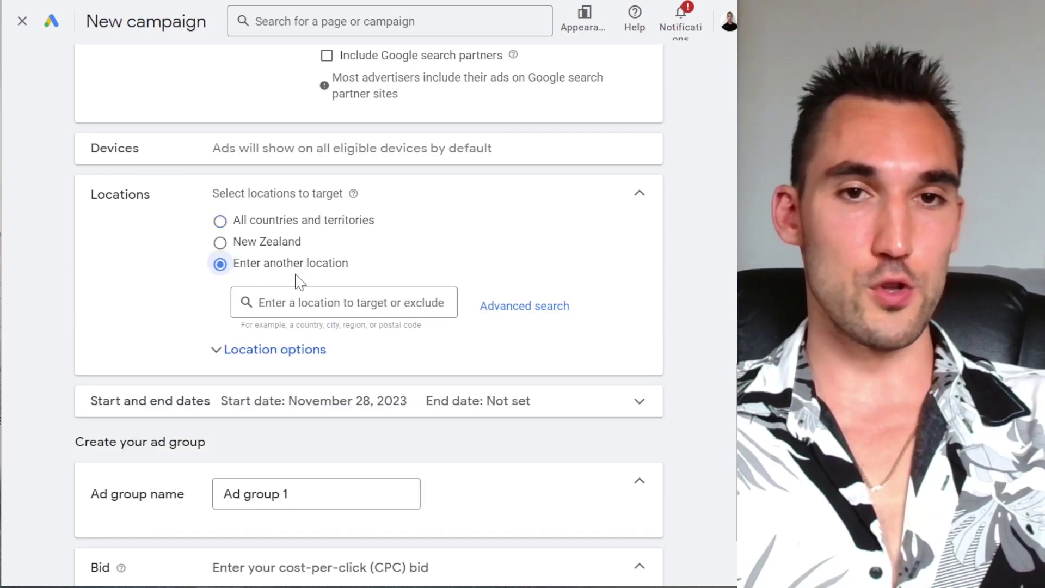
pyautogui.write('unite')
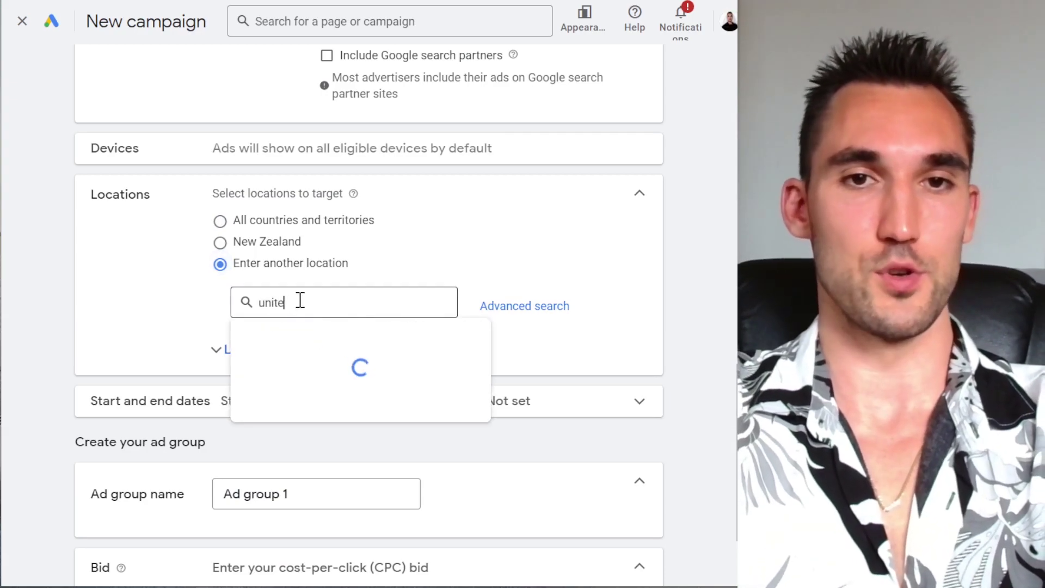
pyautogui.write('d states')
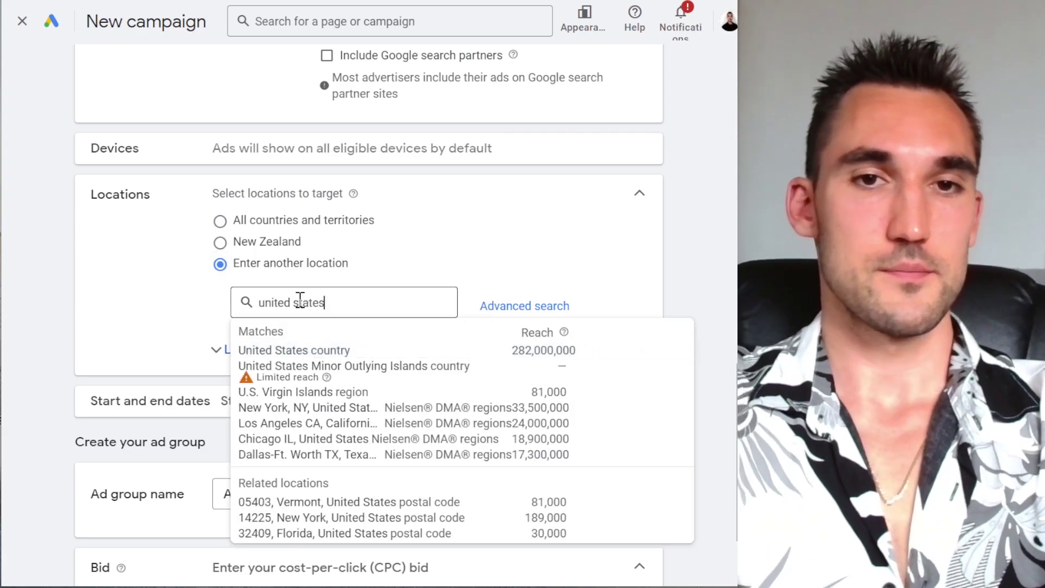
pyautogui.click(592, 352)
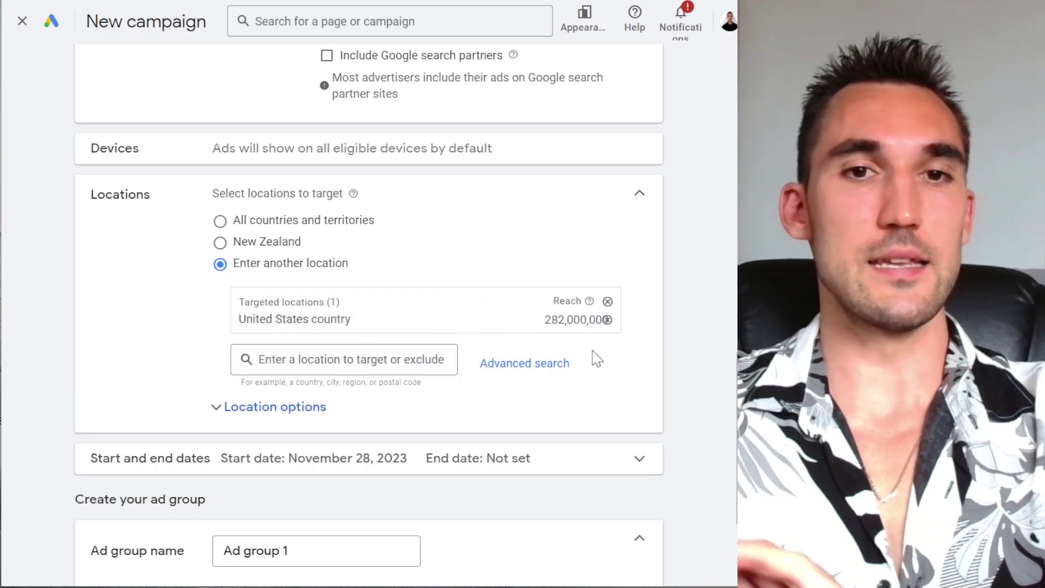
# Restrict the location targeting to Presence: people in or regularly in the targeted locations.
pyautogui.click(308, 407)
pyautogui.scroll(-3, 427, 317)
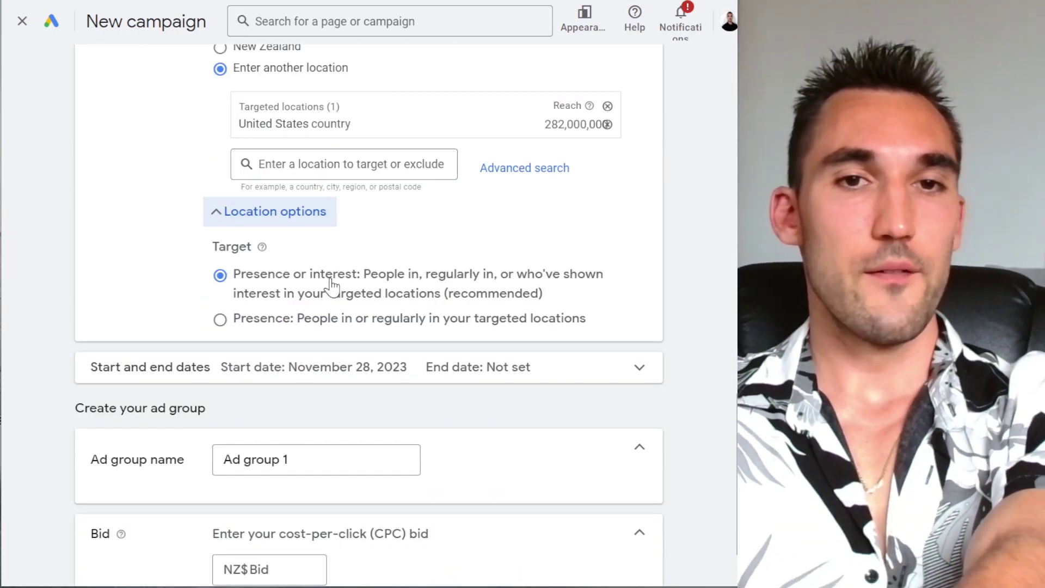
pyautogui.click(224, 322)
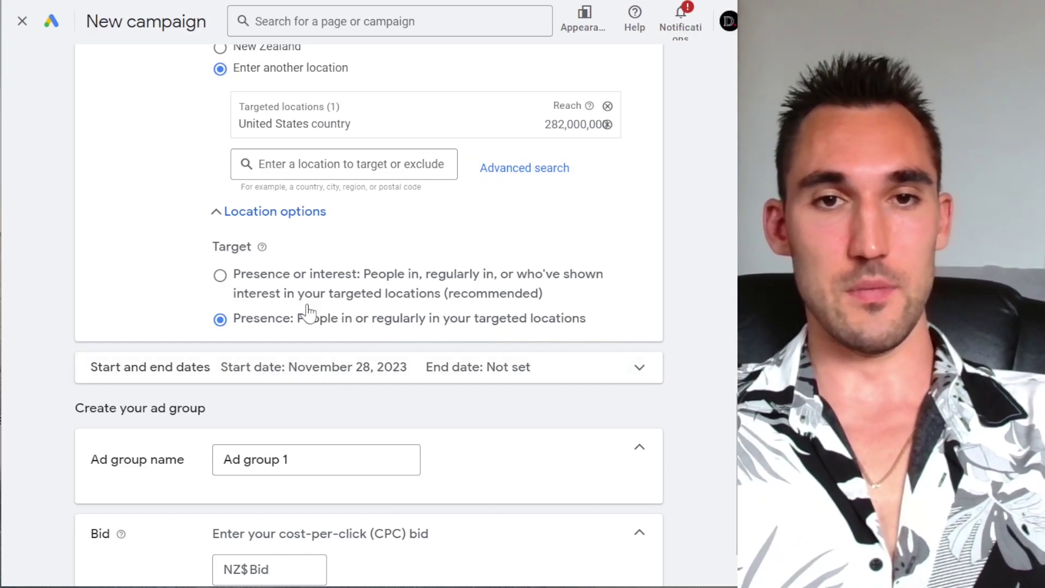
# Name the ad group Megan Racing Coilovers.
pyautogui.scroll(-2, 469, 322)
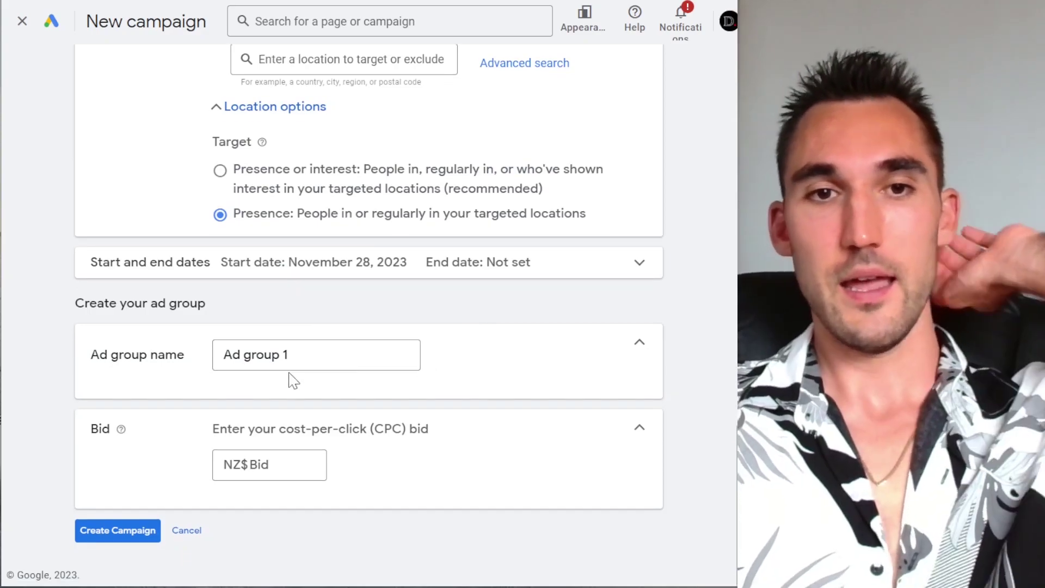
pyautogui.moveTo(301, 354); pyautogui.dragTo(226, 354)
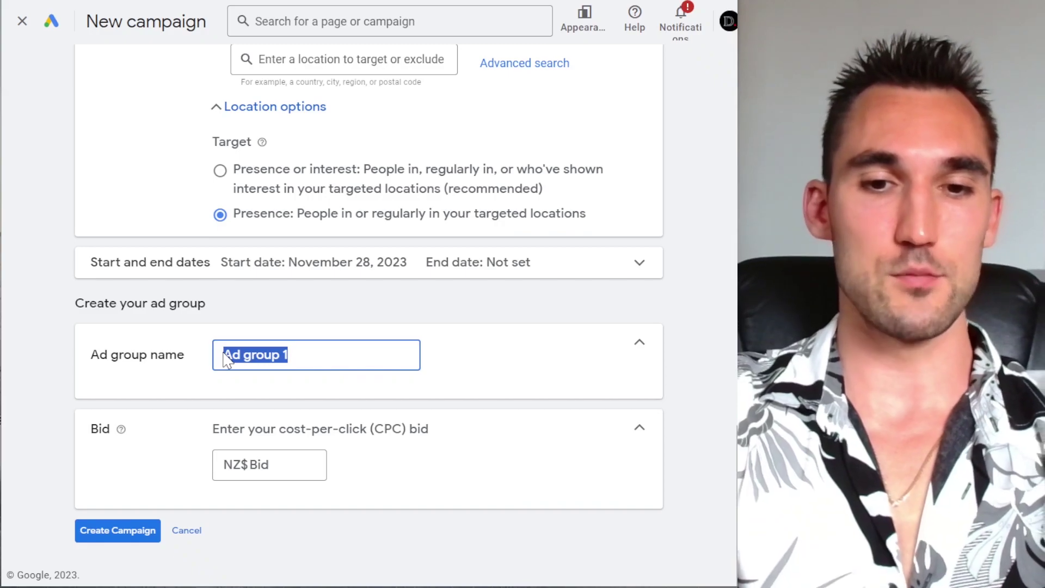
pyautogui.write('Megan Racin')
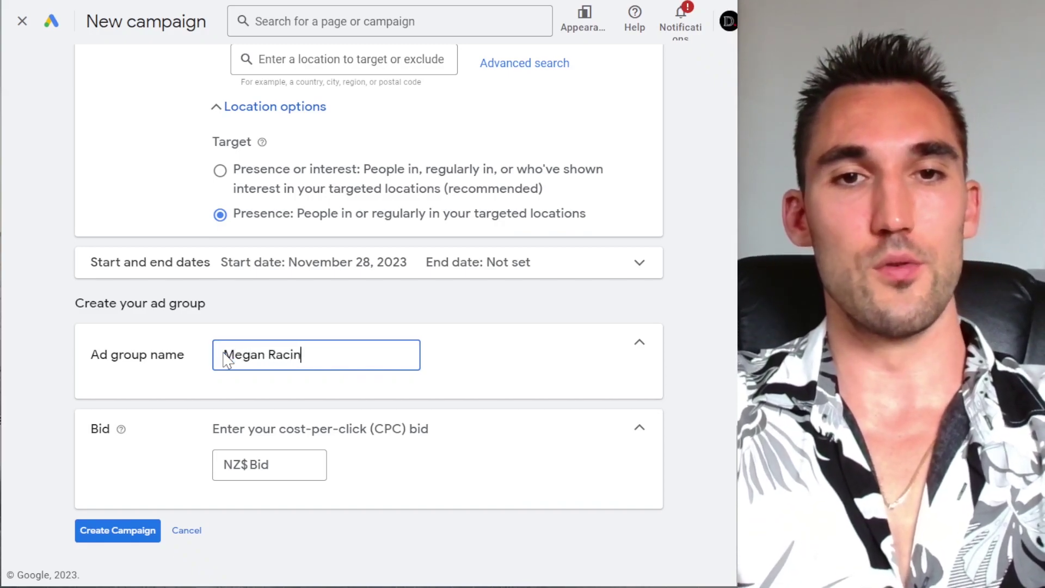
pyautogui.write('g Coilovers')
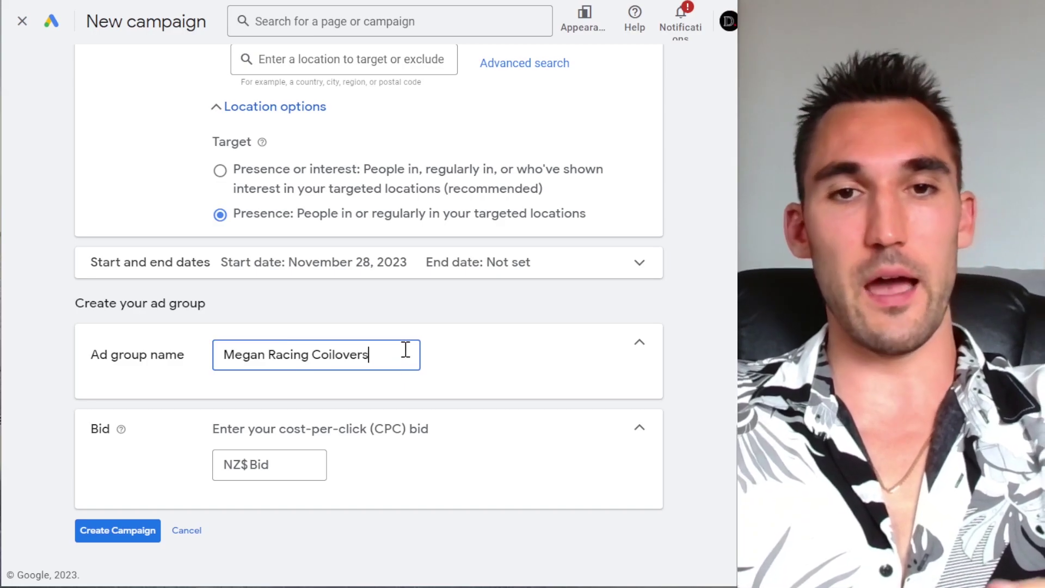
# Set the ad group's cost-per-click bid to NZ$0.5 and create the campaign.
pyautogui.click(285, 460)
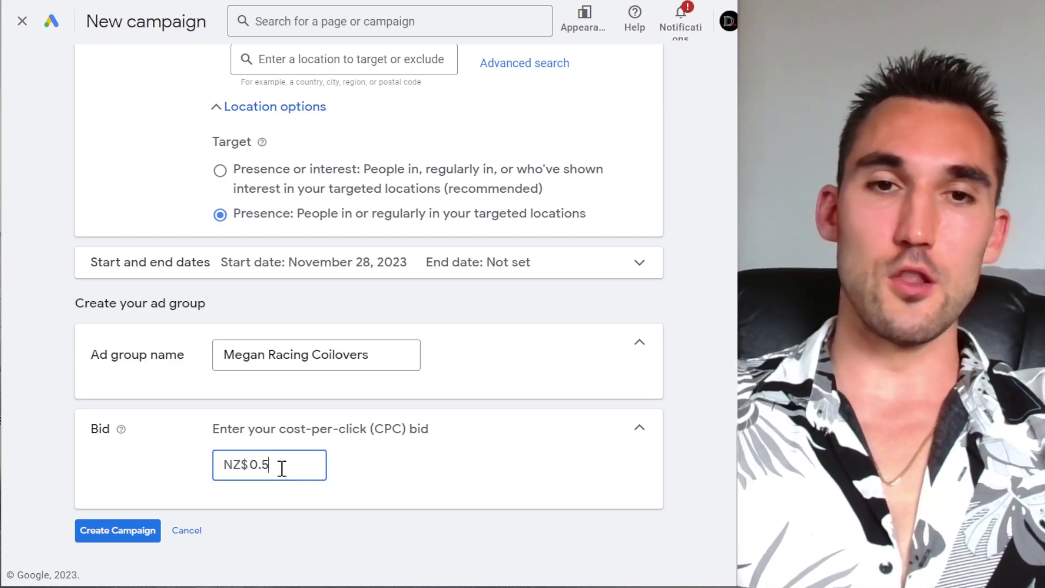
pyautogui.click(458, 455)
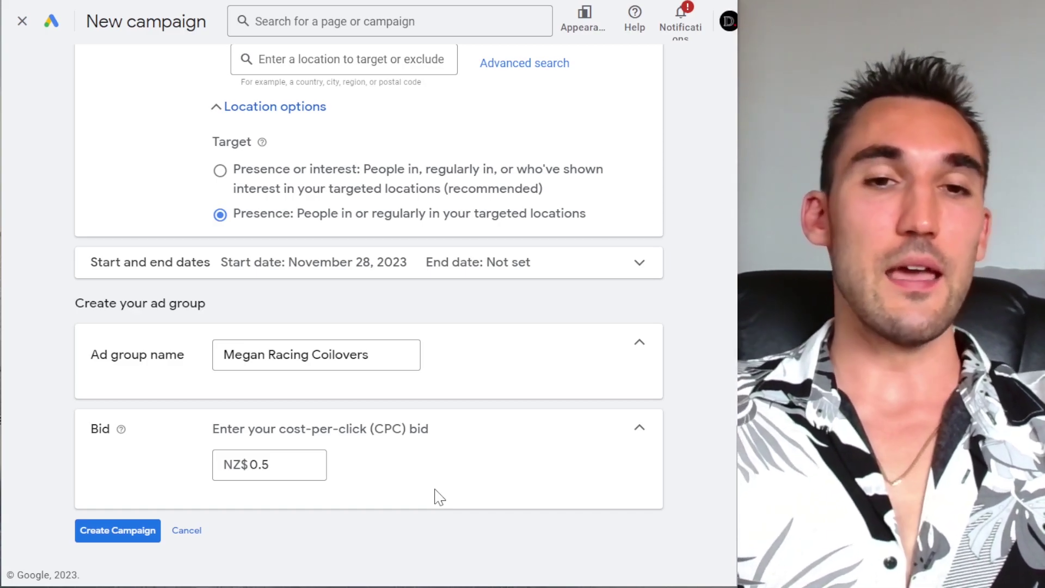
pyautogui.click(269, 463)
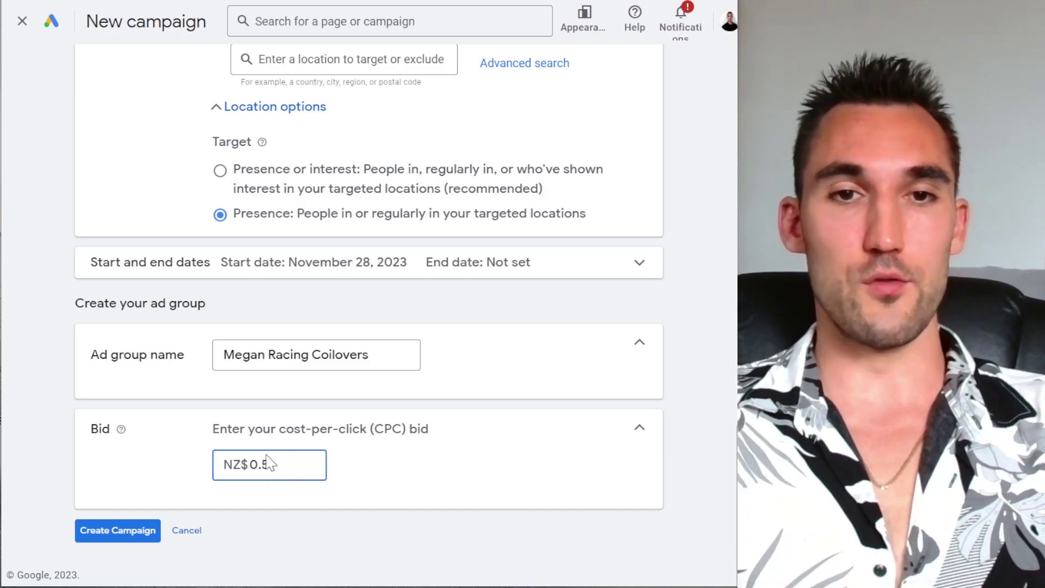
pyautogui.moveTo(287, 464); pyautogui.dragTo(250, 469)
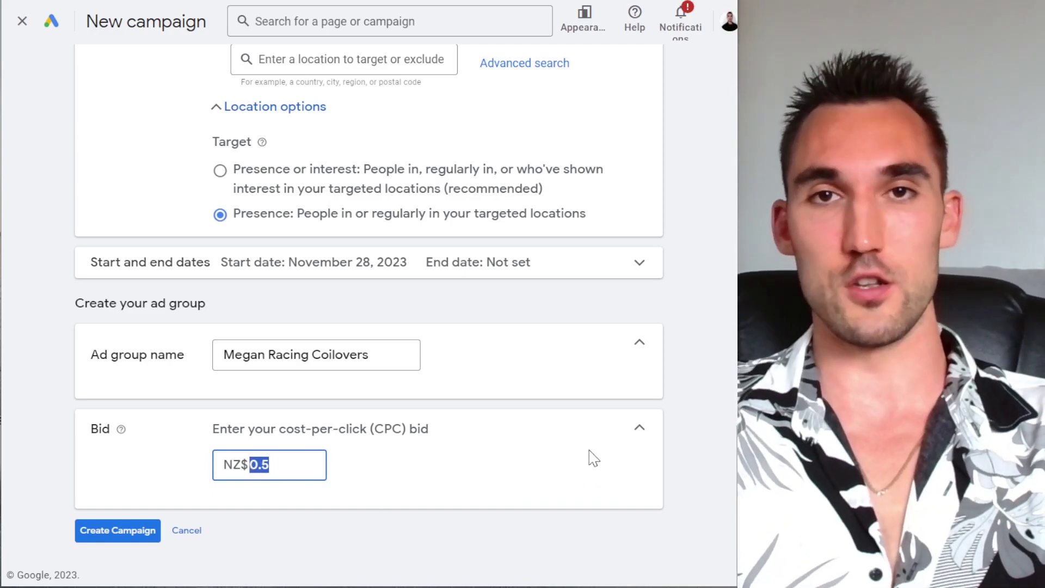
pyautogui.click(131, 539)
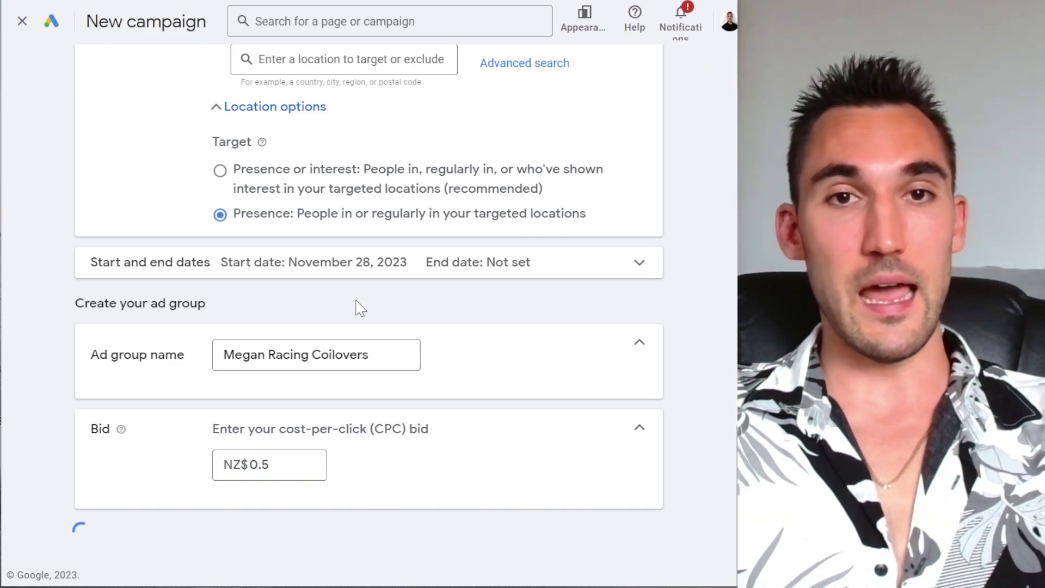
# Check which products the All products group contains and start subdividing that group.
pyautogui.scroll(3, 522, 351)
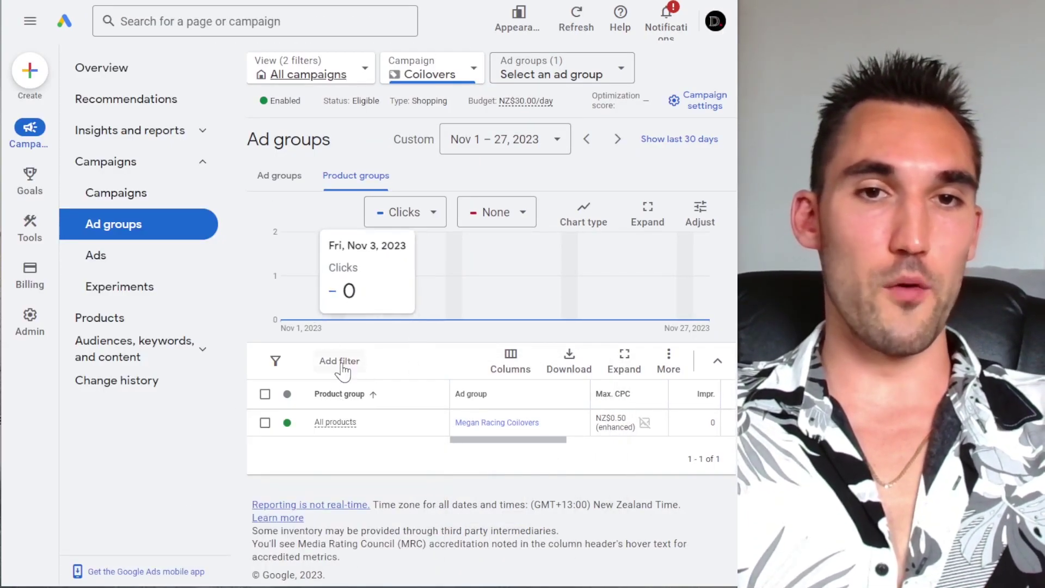
pyautogui.moveTo(337, 425)
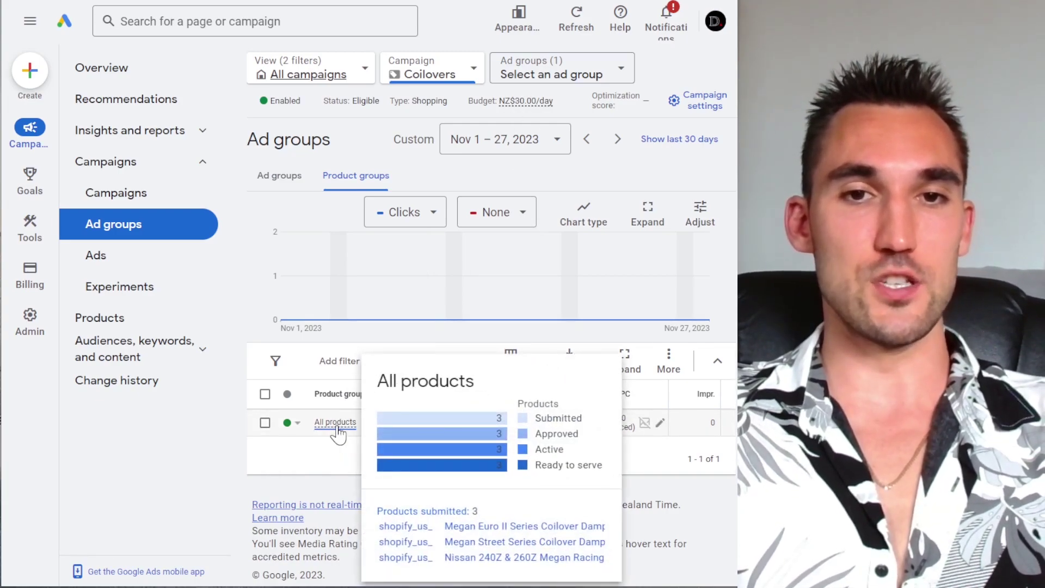
pyautogui.click(435, 423)
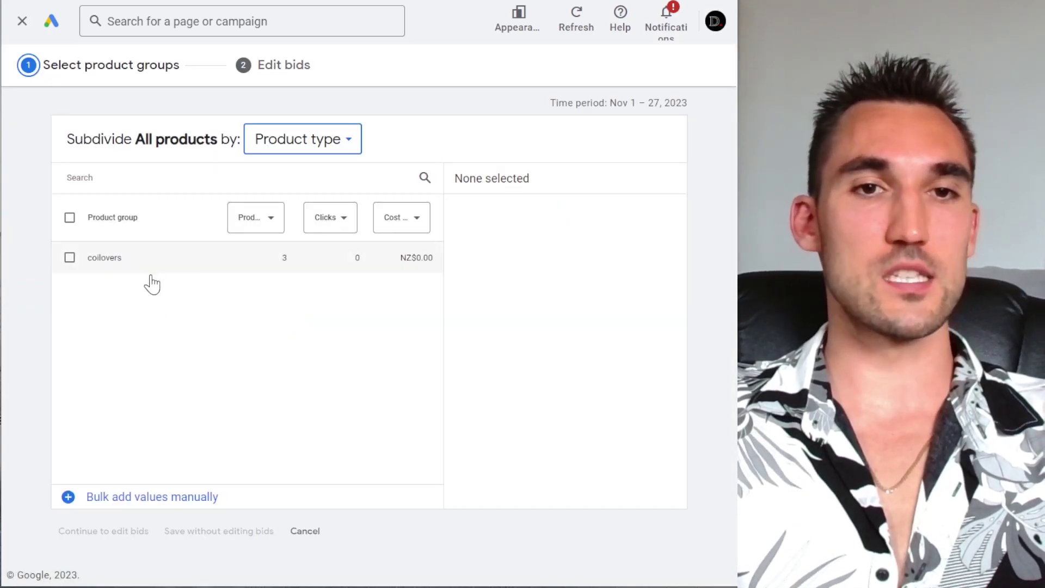
pyautogui.click(251, 224)
pyautogui.scroll(-5, 310, 360)
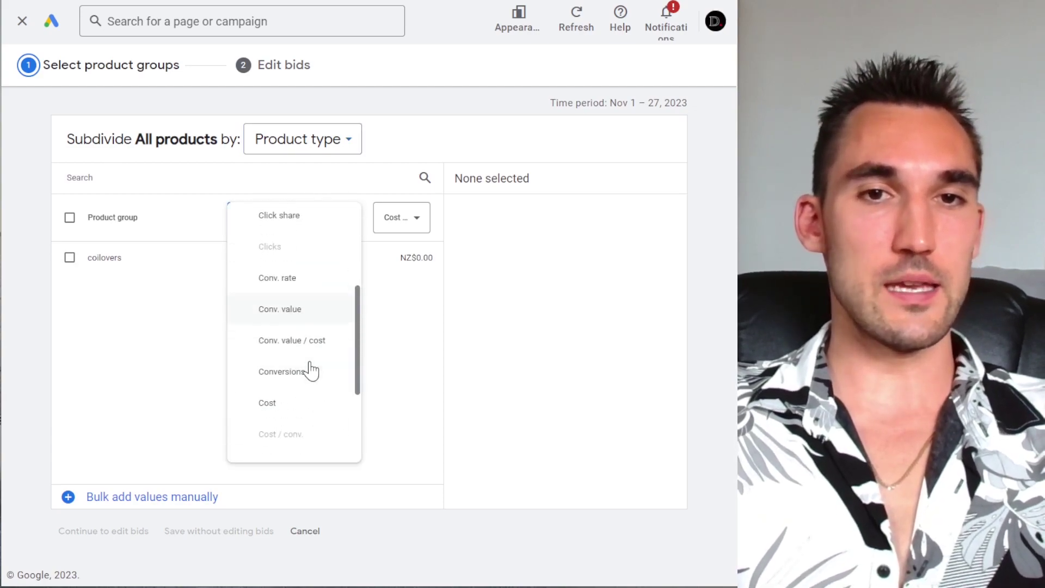
pyautogui.click(403, 350)
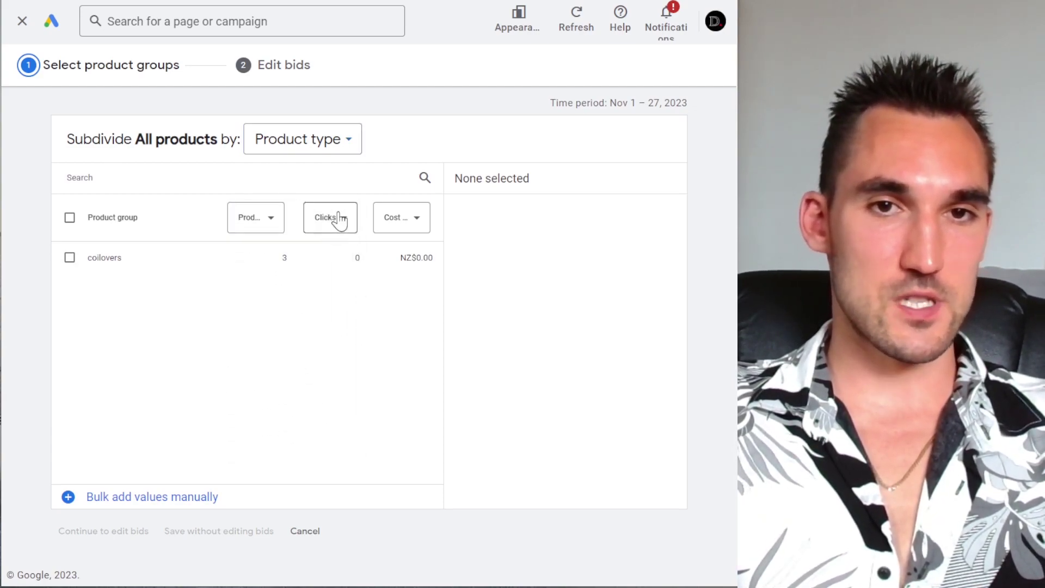
pyautogui.click(70, 259)
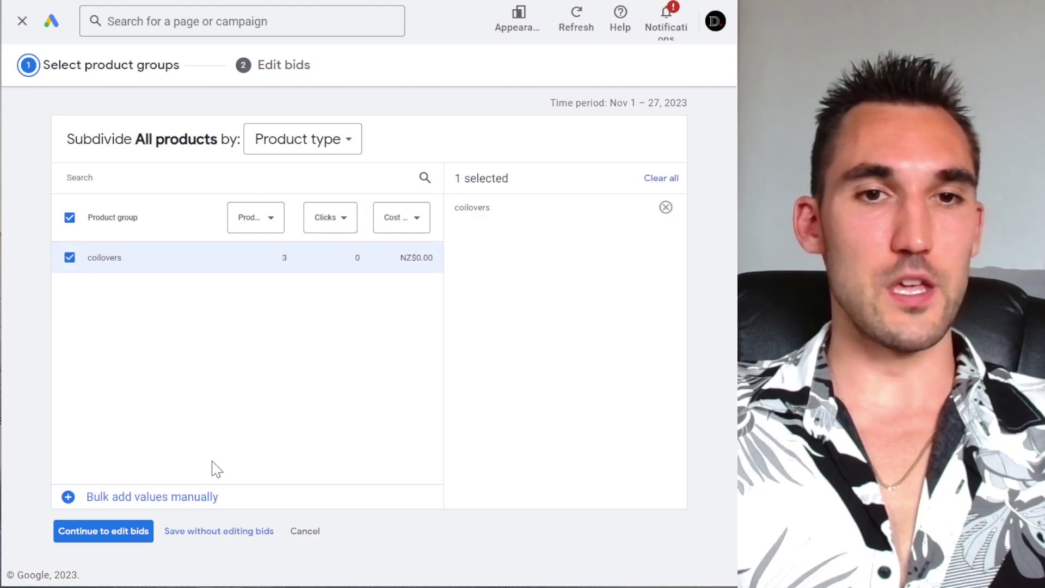
pyautogui.click(85, 267)
# Subdivide All products by Brand, select the megan racing product group and continue to editing its bids.
pyautogui.click(310, 138)
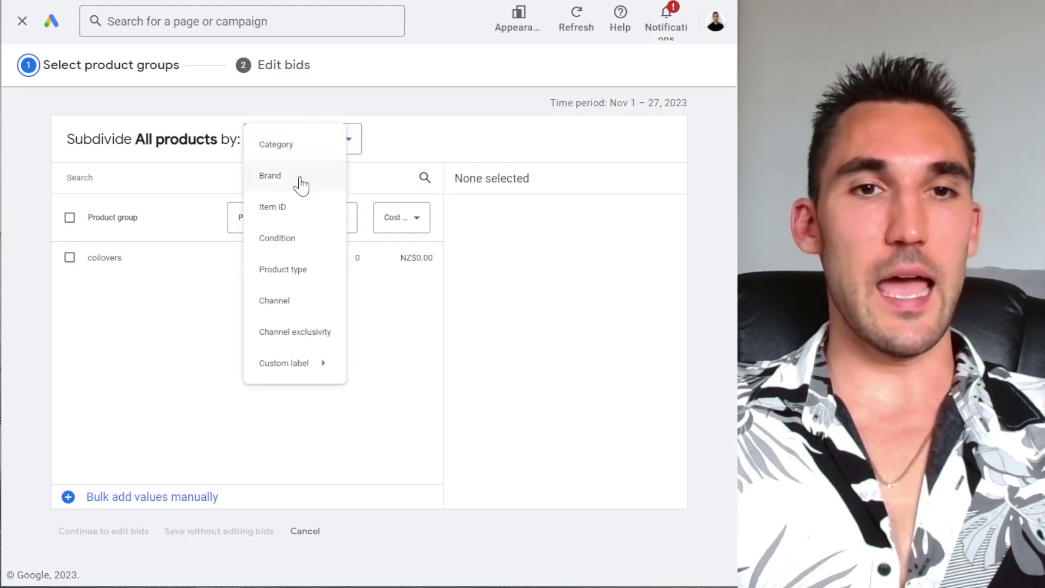
pyautogui.click(301, 185)
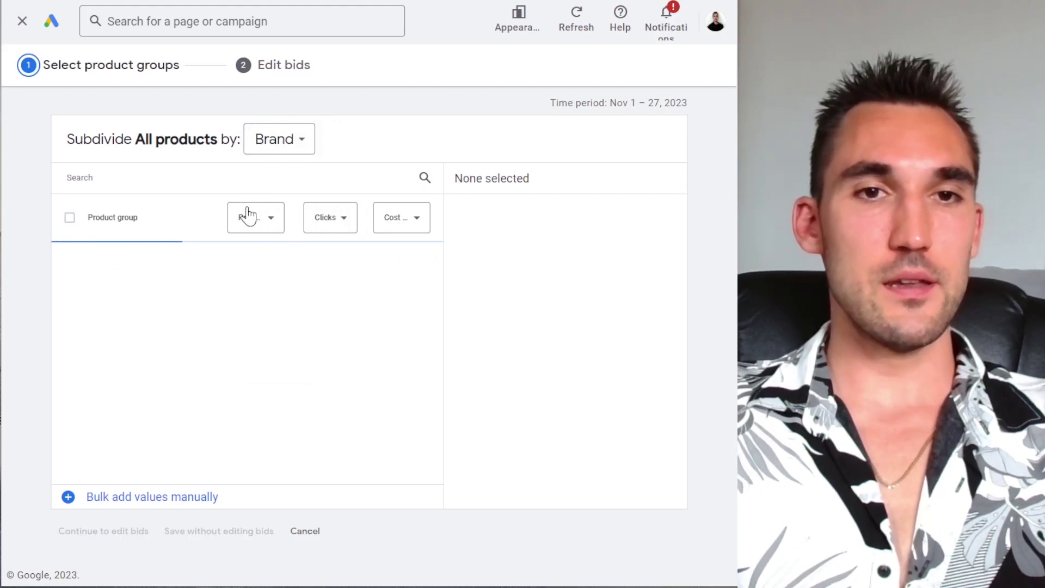
pyautogui.click(290, 146)
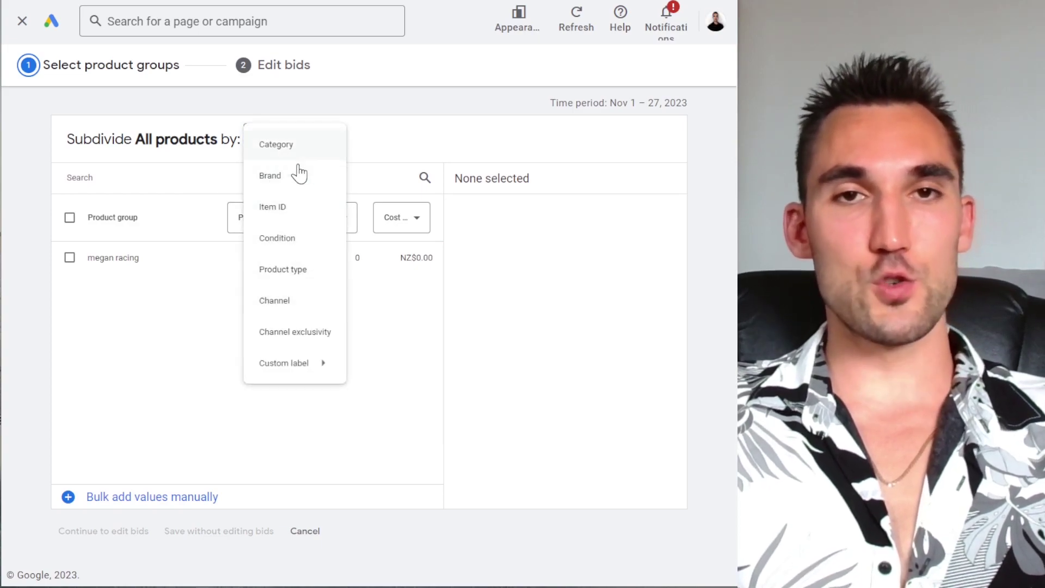
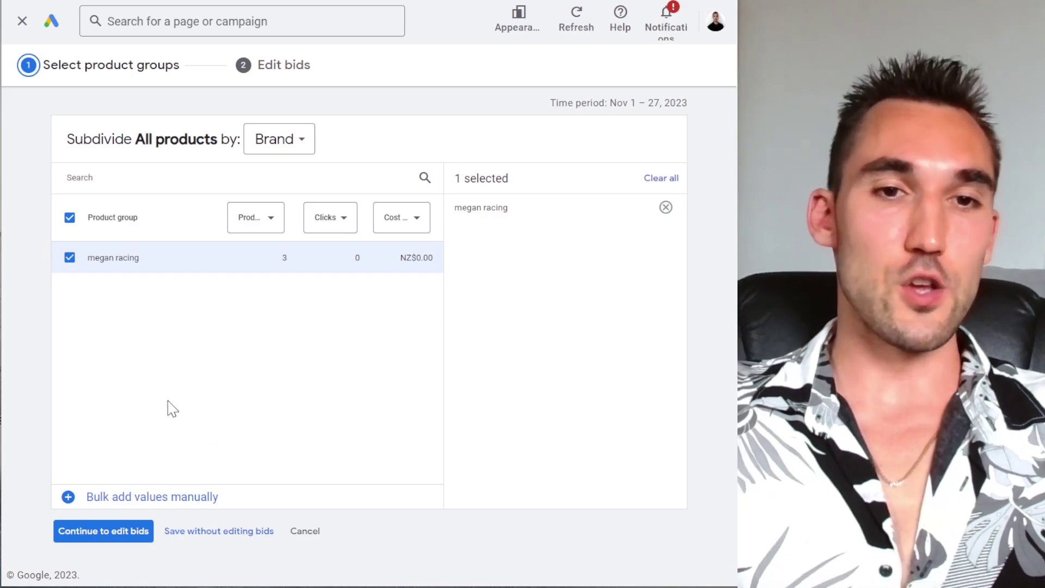
pyautogui.click(116, 532)
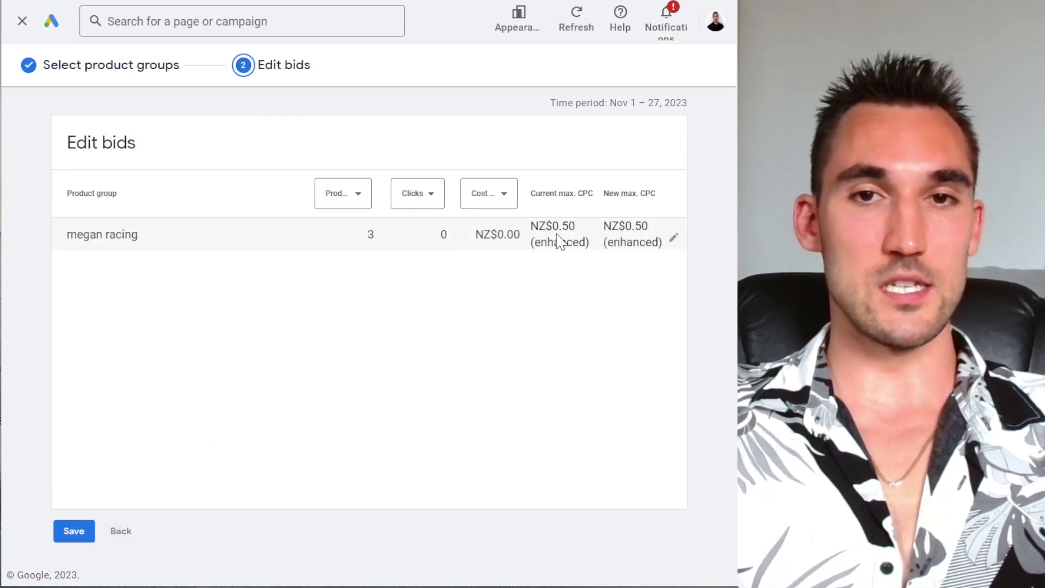
# Save the megan racing product group's bid and exclude the Everything else in "All products" group.
pyautogui.click(72, 535)
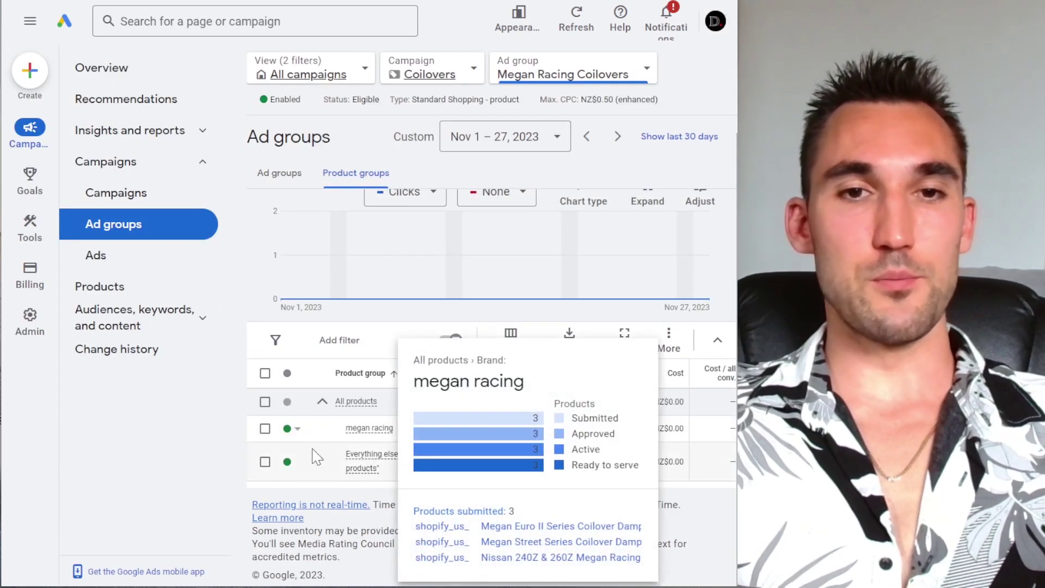
pyautogui.click(293, 464)
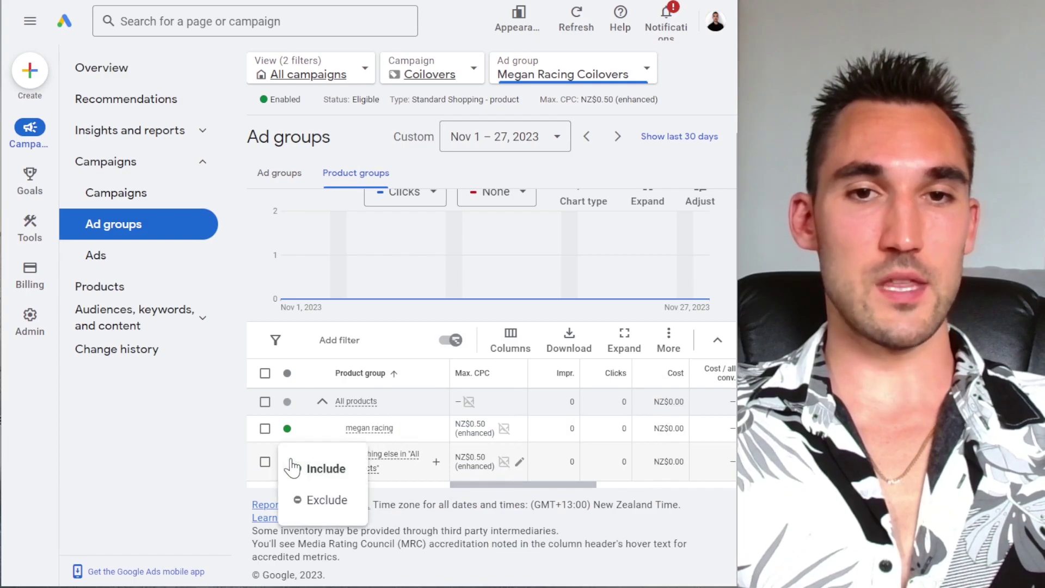
pyautogui.click(321, 499)
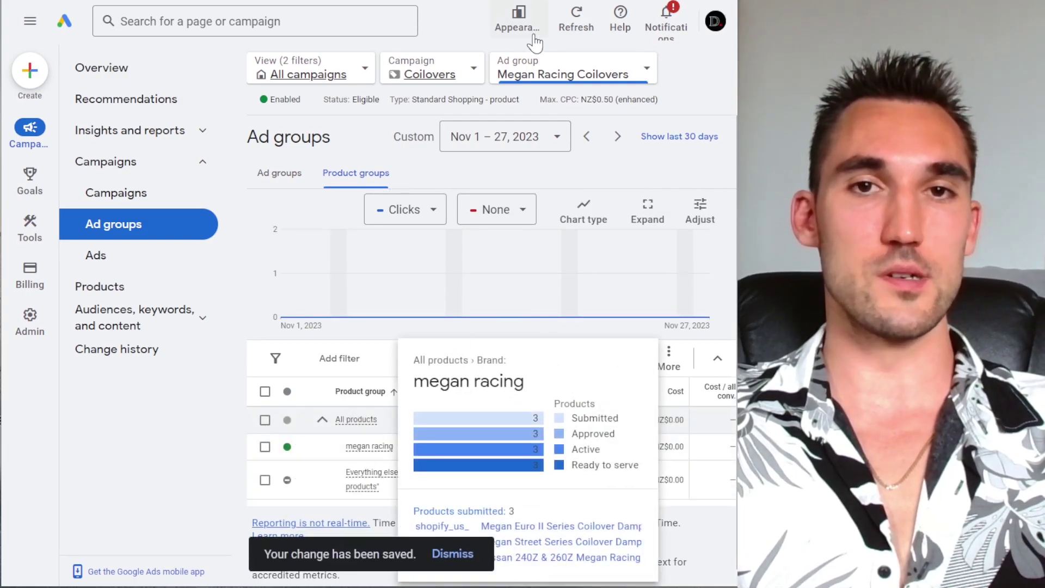
# Review the performance columns of the product groups and open the ads of the Megan Racing Coilovers ad group.
pyautogui.moveTo(462, 504); pyautogui.dragTo(646, 507)
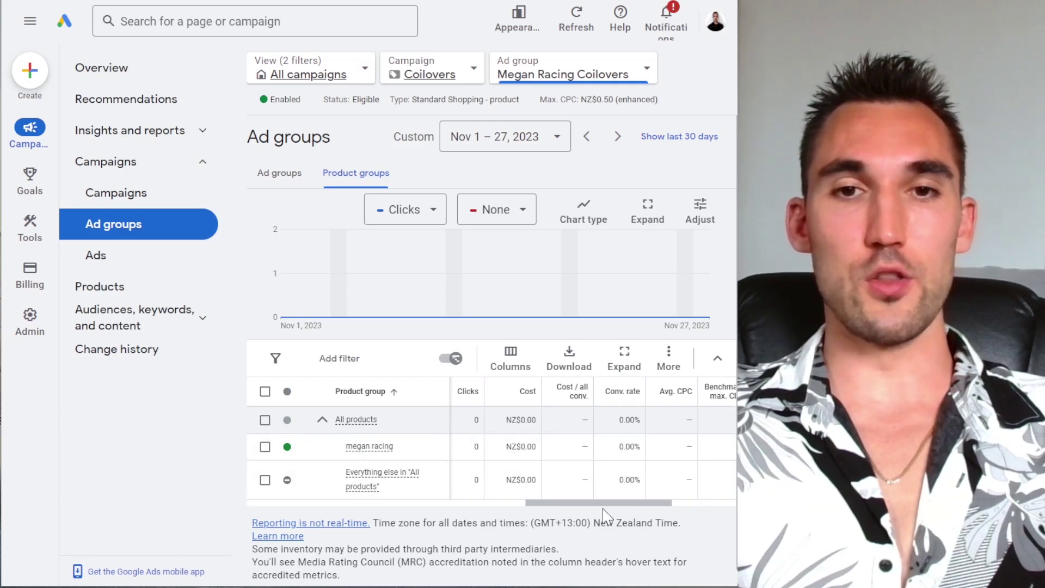
pyautogui.moveTo(579, 501); pyautogui.dragTo(668, 505)
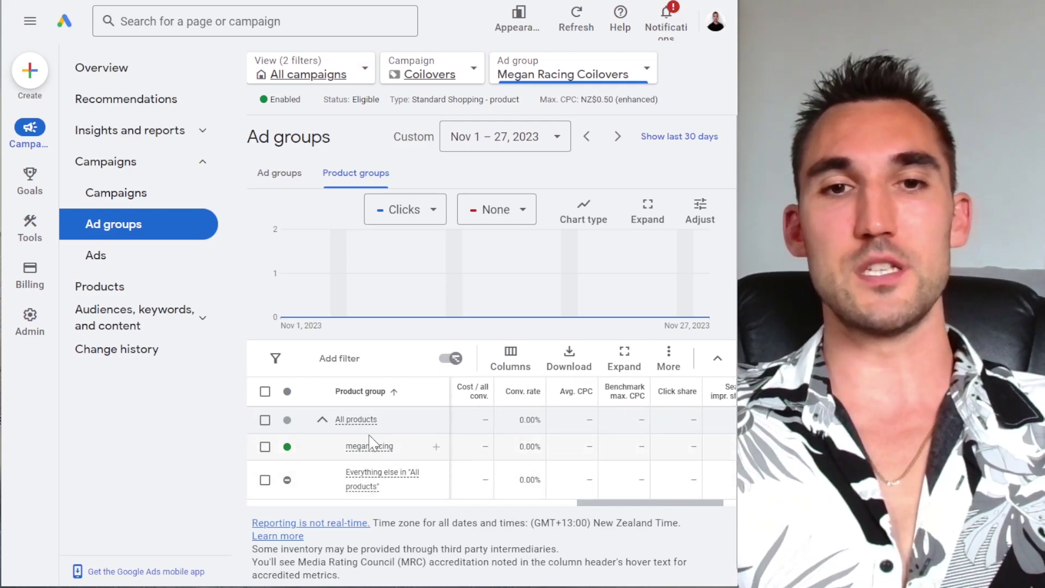
pyautogui.moveTo(389, 455)
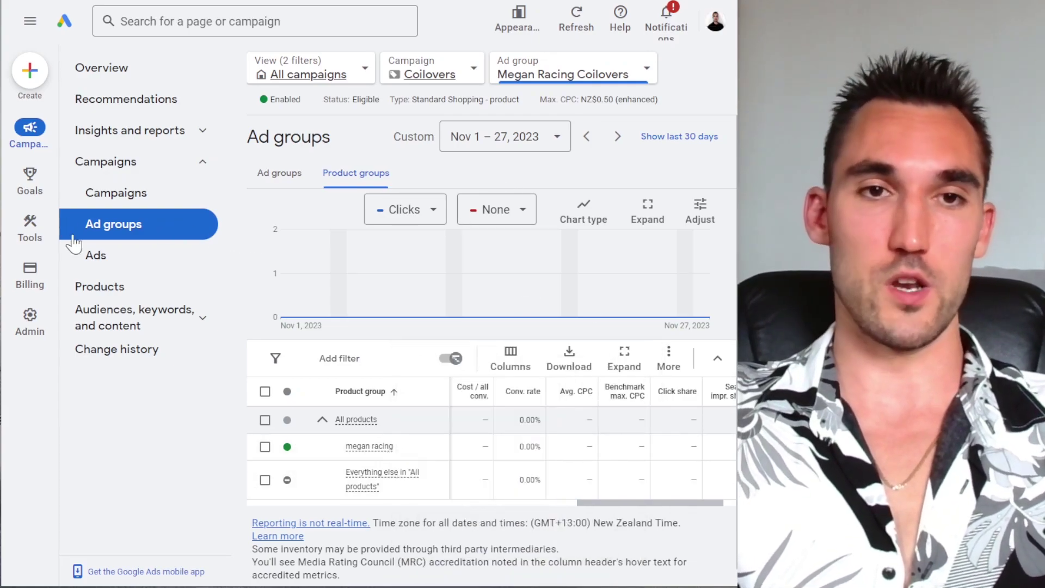
pyautogui.click(98, 255)
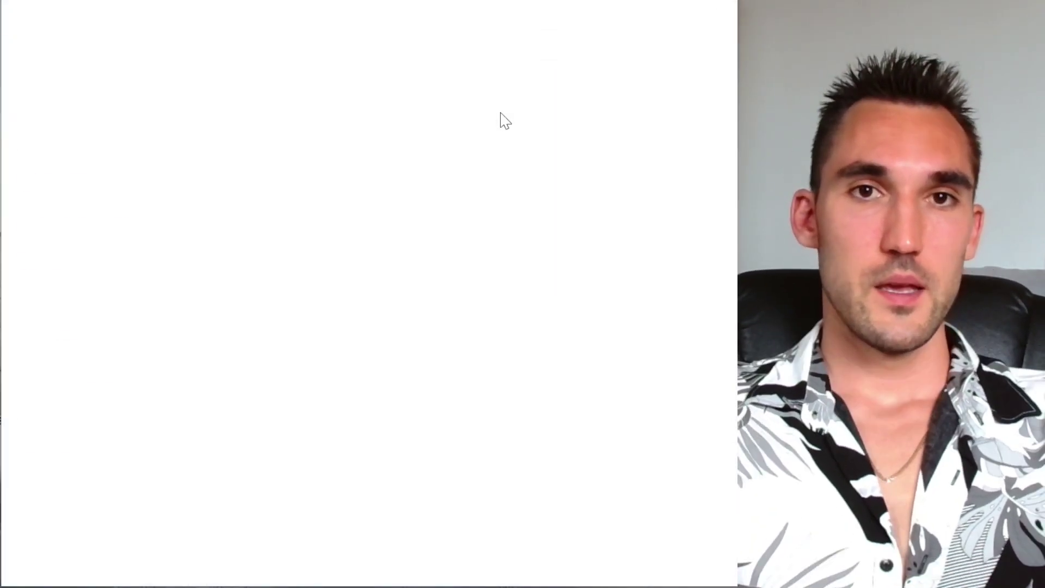
# In Google Merchant Center, open the Nissan 240Z & 260Z Megan Racing Street Series Coilovers Kit product and examine its title and description.
pyautogui.click(82, 183)
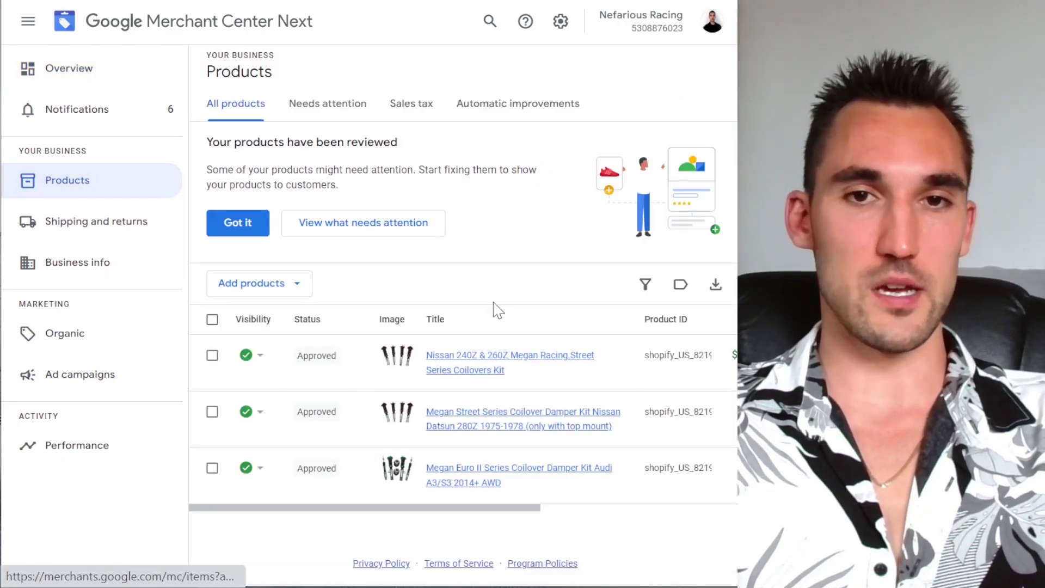
pyautogui.click(493, 356)
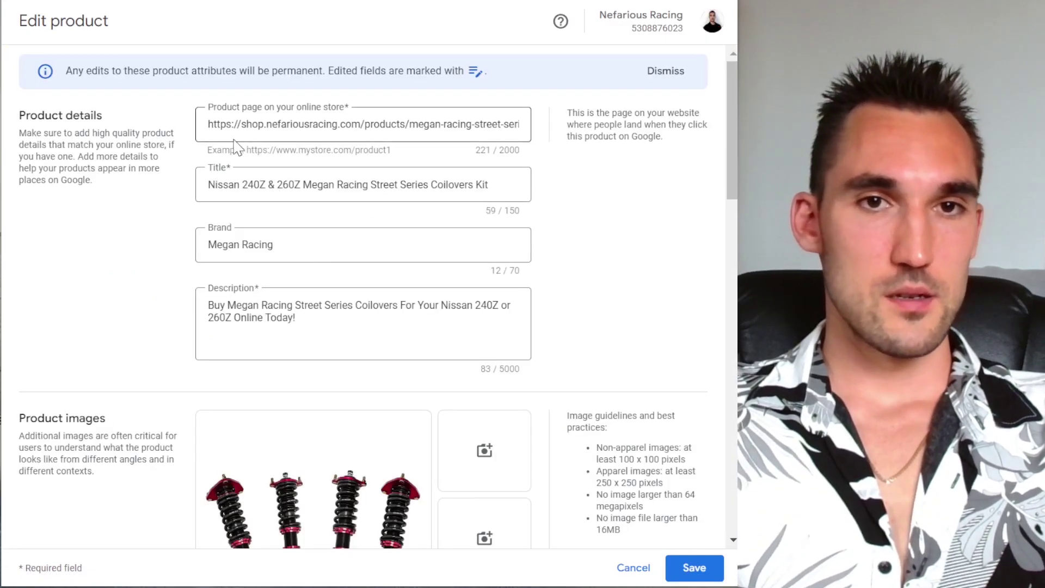
pyautogui.moveTo(228, 185); pyautogui.dragTo(383, 185)
pyautogui.click(294, 299)
pyautogui.hotkey('ctrl', 'a')
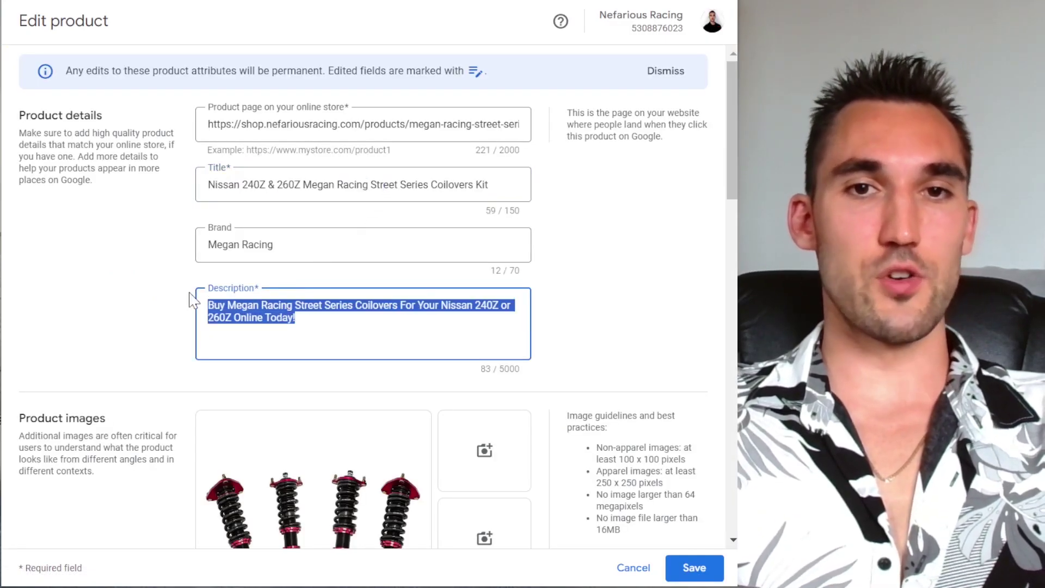
pyautogui.click(420, 331)
pyautogui.scroll(-7, 415, 343)
pyautogui.scroll(4, 401, 350)
pyautogui.scroll(4, 401, 350)
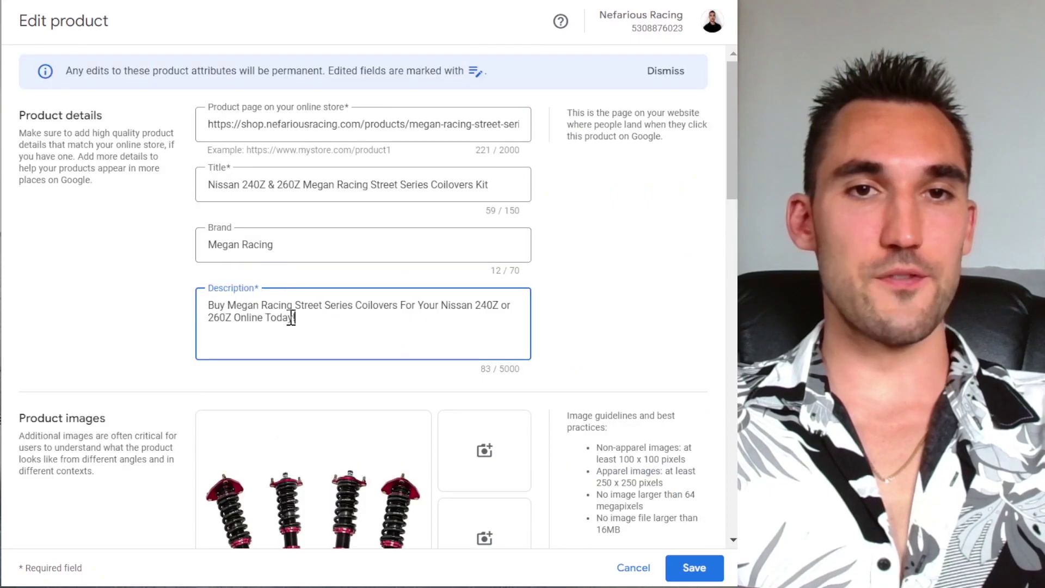
# Compare the keywords used in the product's title with those in its description.
pyautogui.click(284, 184)
pyautogui.hotkey('ctrl', 'a')
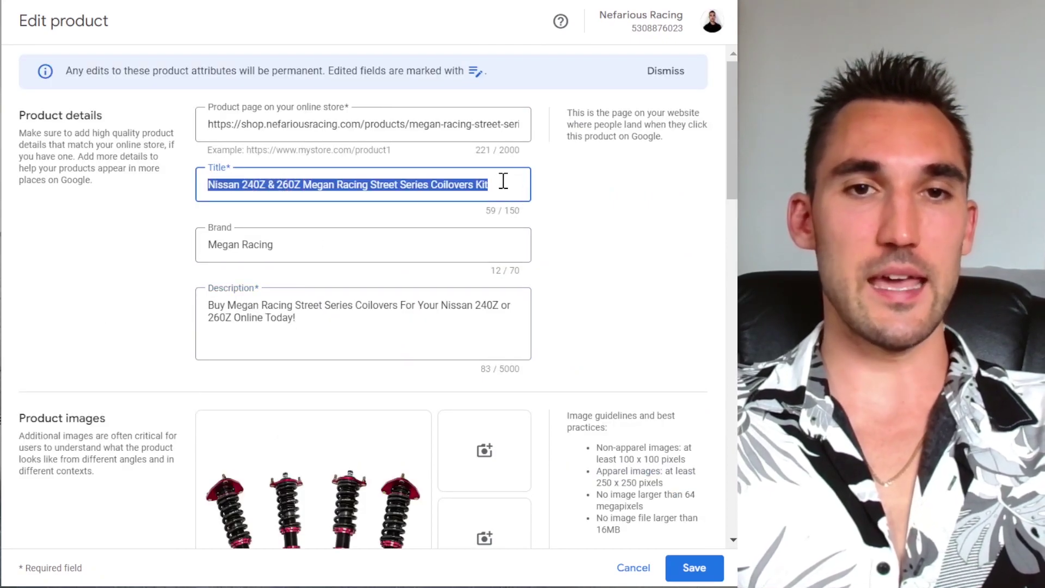
pyautogui.click(374, 331)
pyautogui.hotkey('ctrl', 'a')
pyautogui.click(348, 322)
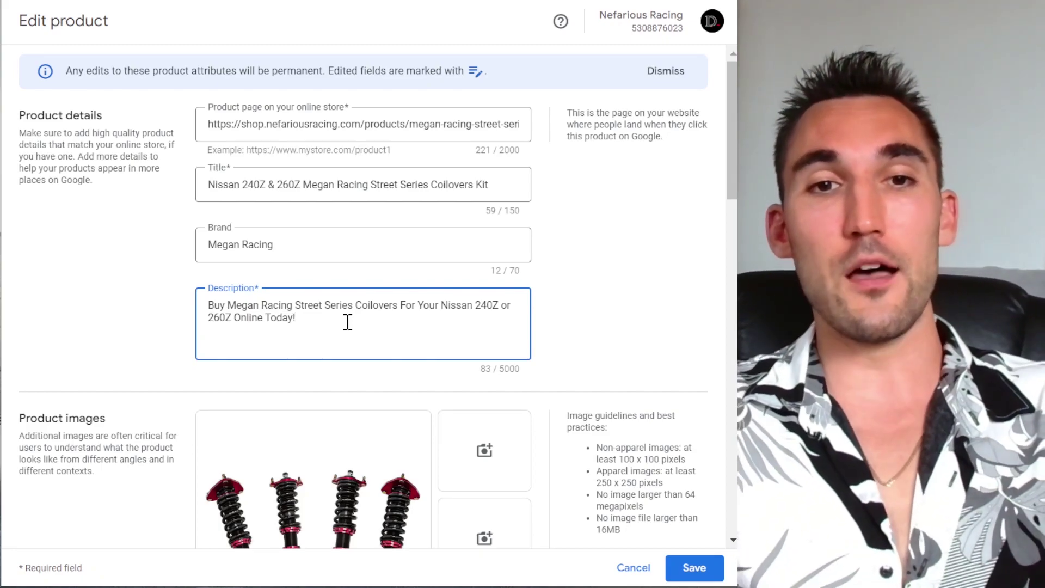
pyautogui.hotkey('ctrl', 'a')
pyautogui.click(438, 341)
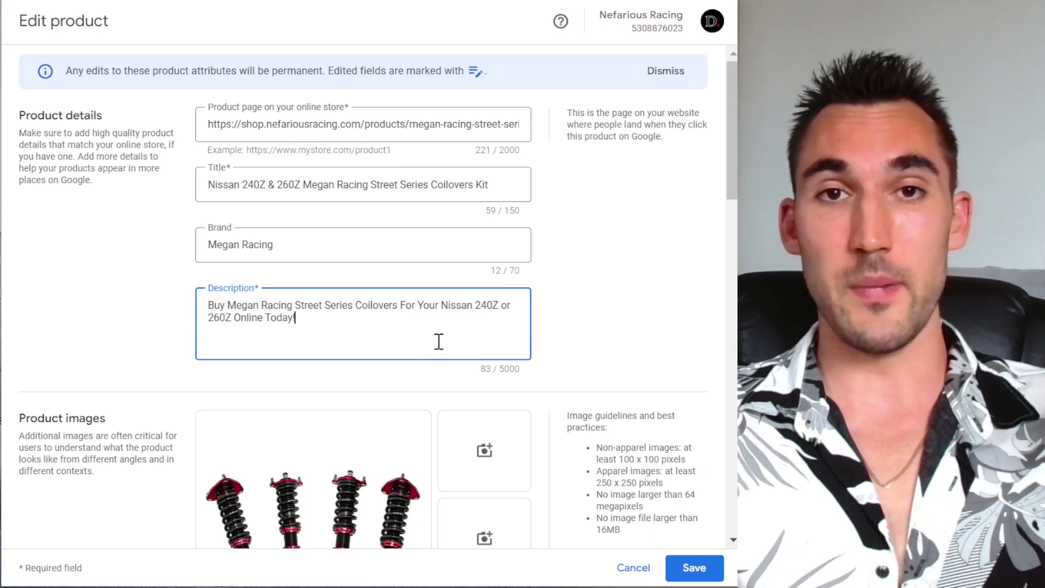
pyautogui.hotkey('ctrl', 'a')
pyautogui.click(443, 324)
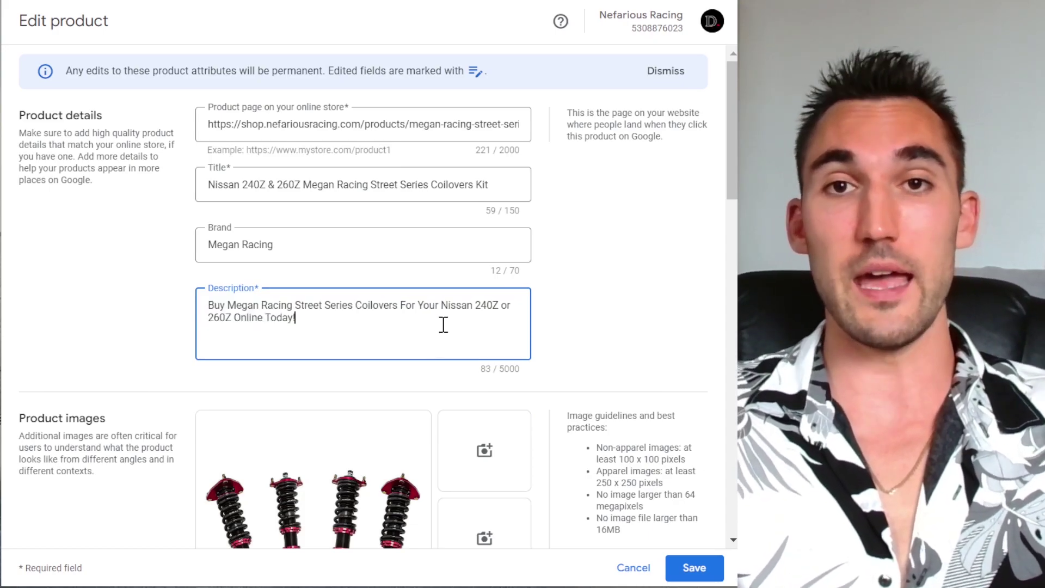
# Review the product's images, product type and remaining attributes, and save the product.
pyautogui.scroll(-5, 572, 330)
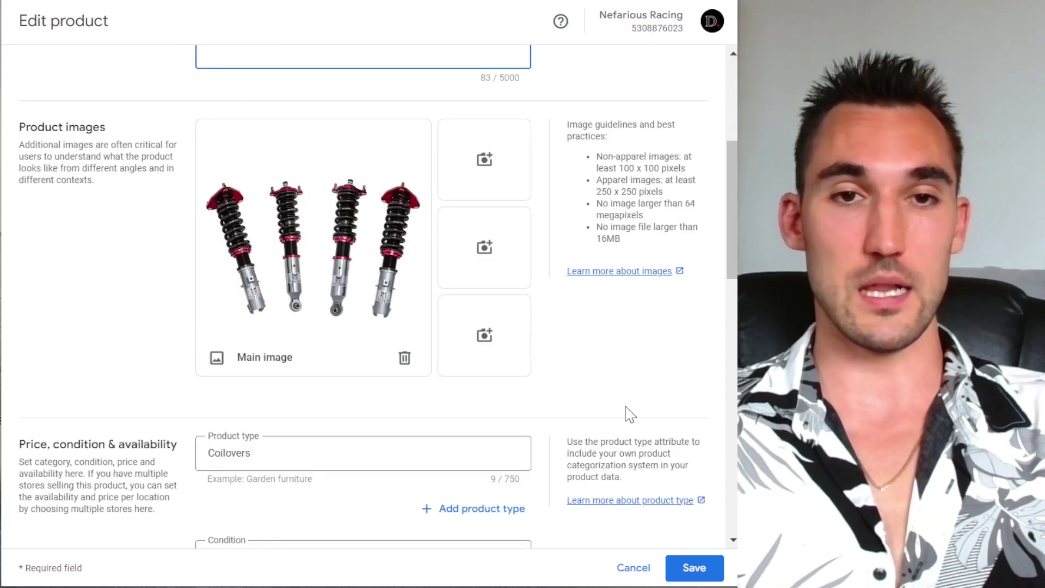
pyautogui.scroll(-7, 629, 414)
pyautogui.click(694, 568)
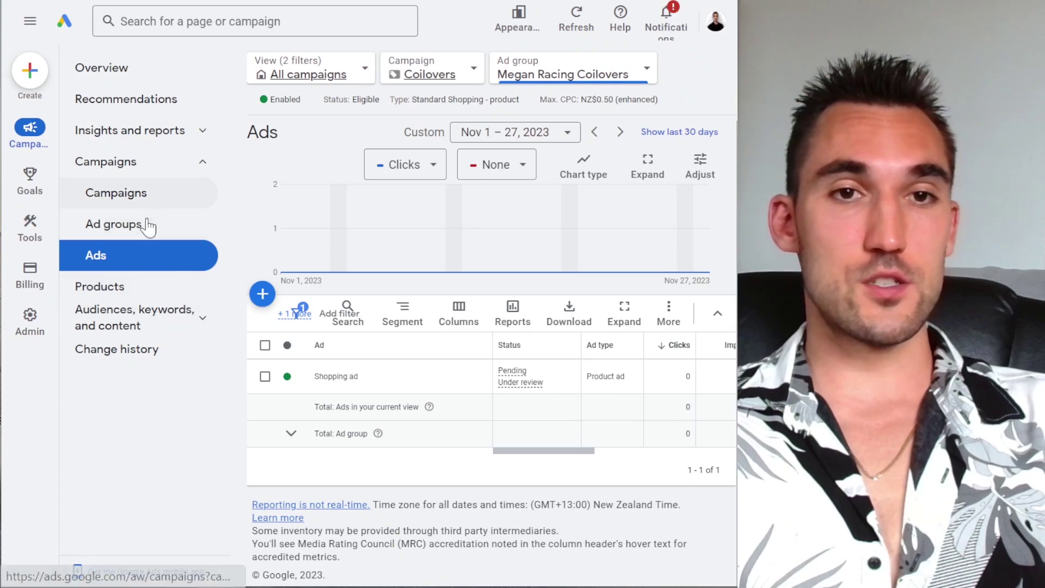
# Back in Google Ads, view the ad group's negative search keywords and start discovering new keywords in Keyword Planner.
pyautogui.click(166, 320)
pyautogui.click(158, 357)
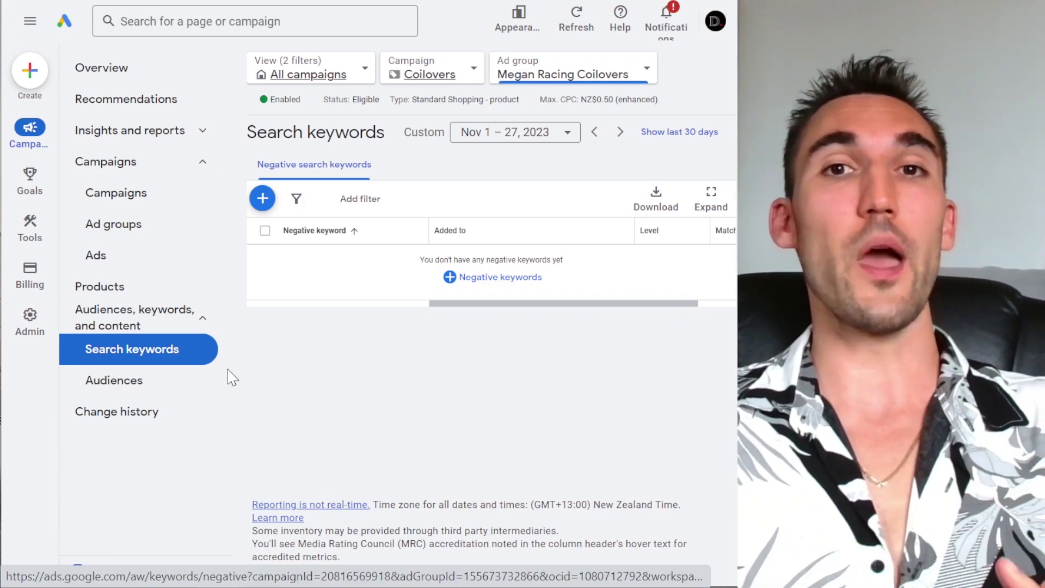
pyautogui.click(32, 222)
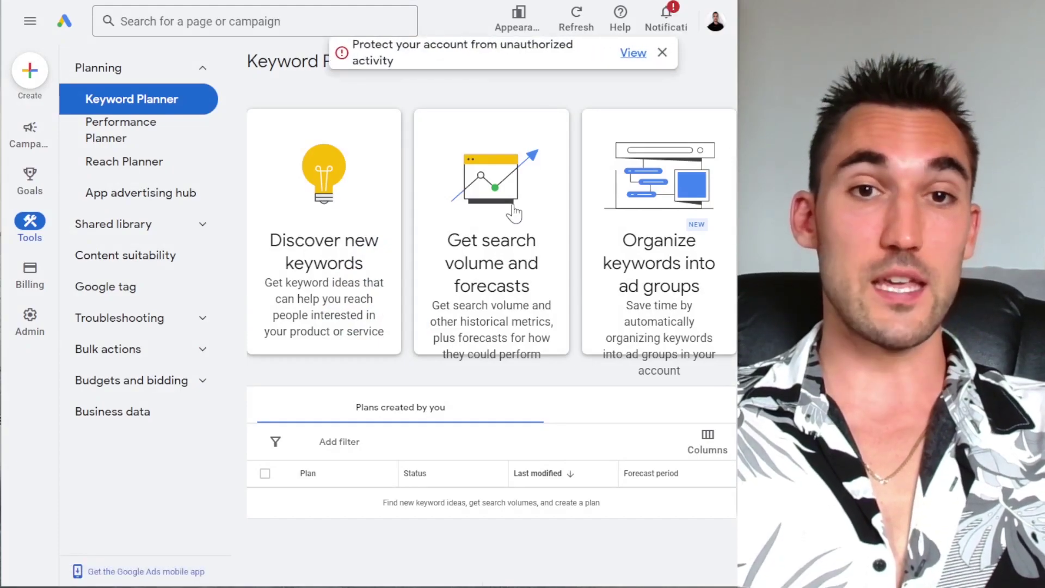
pyautogui.click(283, 270)
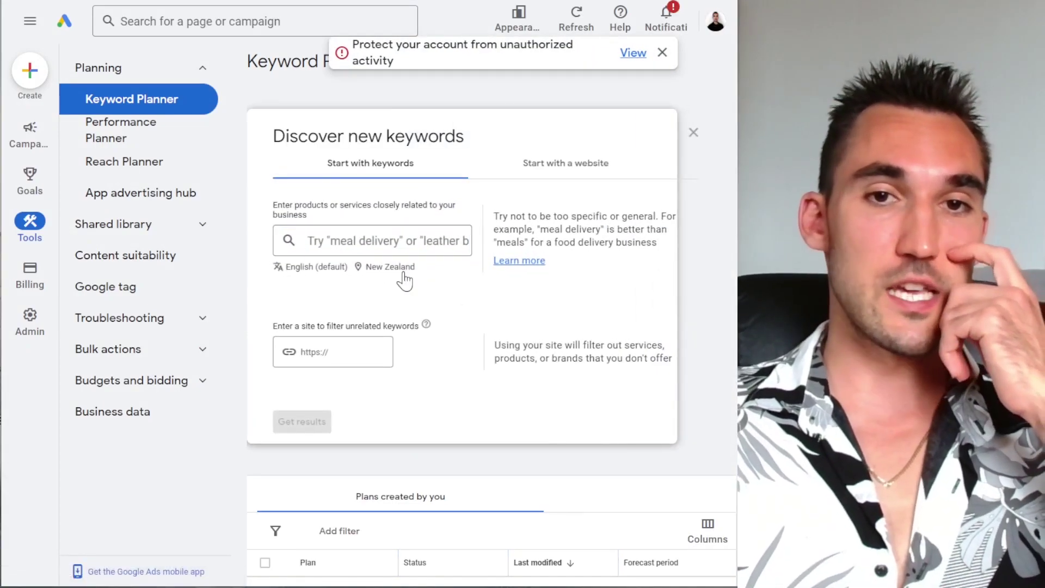
# Change the keyword search's target location to the United States country.
pyautogui.click(359, 266)
pyautogui.click(254, 264)
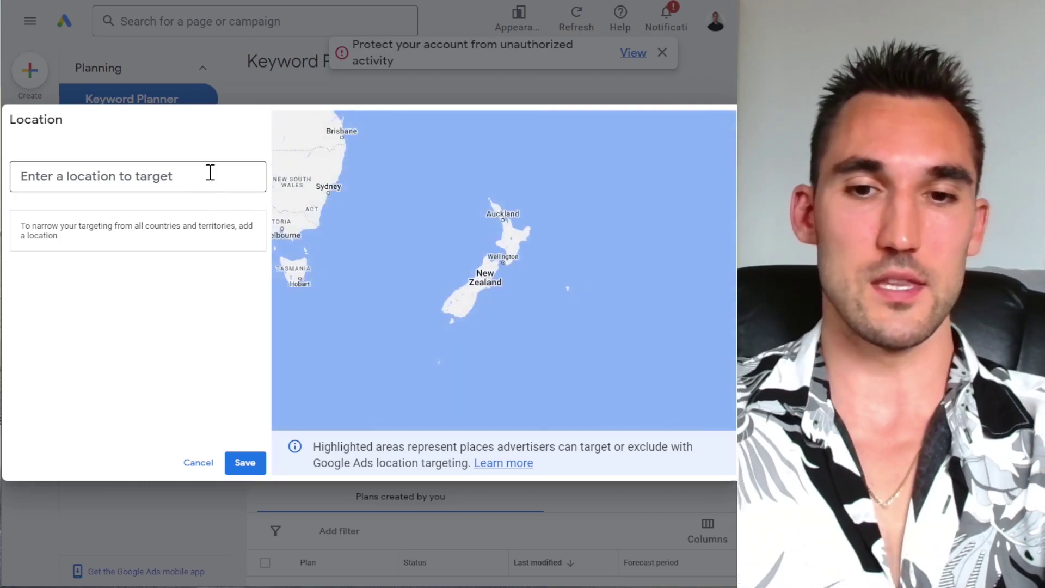
pyautogui.write('united states')
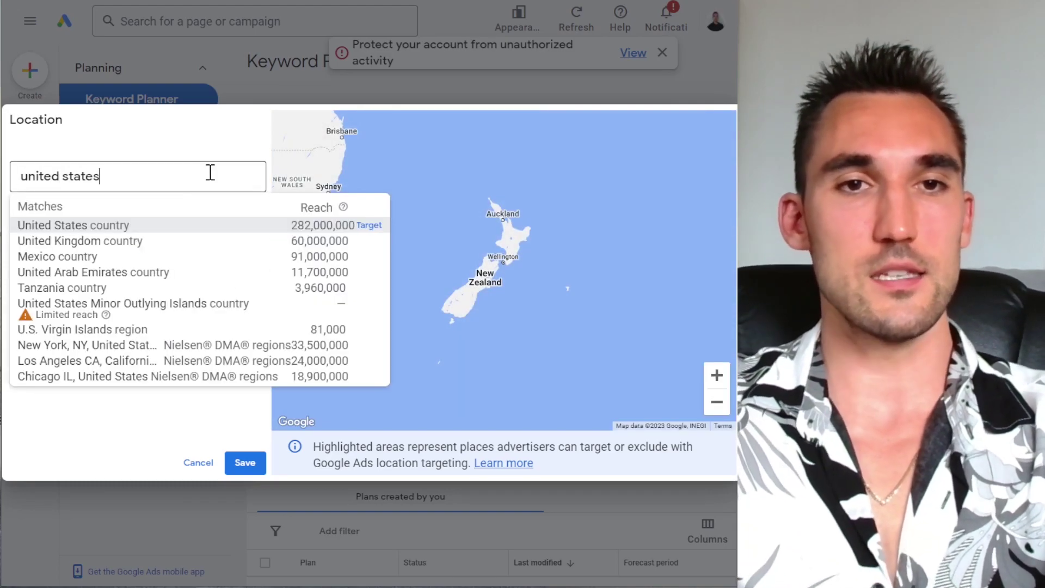
pyautogui.click(368, 225)
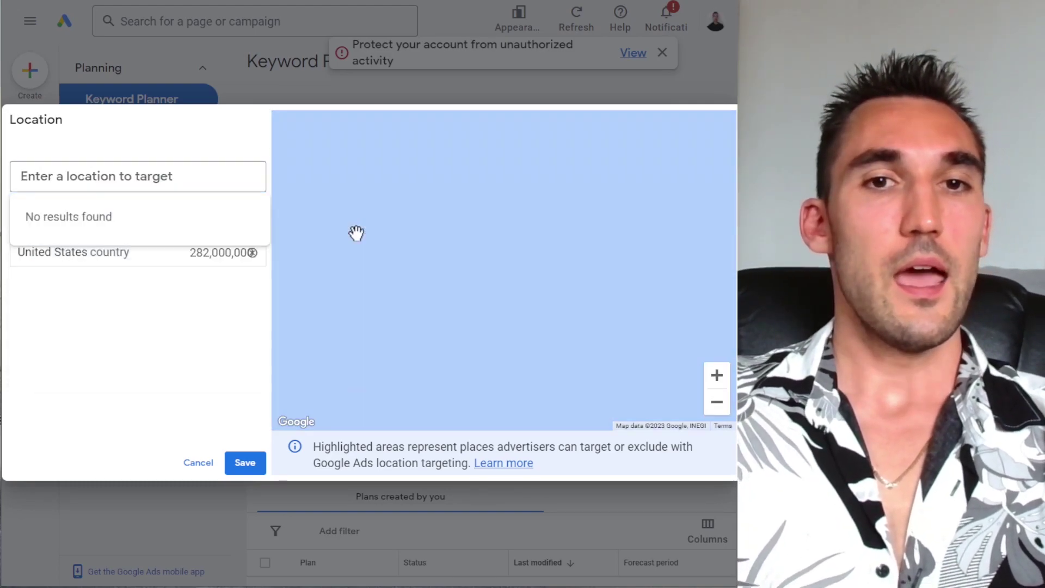
pyautogui.click(245, 463)
# Enter megan racing coilovers as the seed keyword and get the keyword ideas.
pyautogui.click(278, 243)
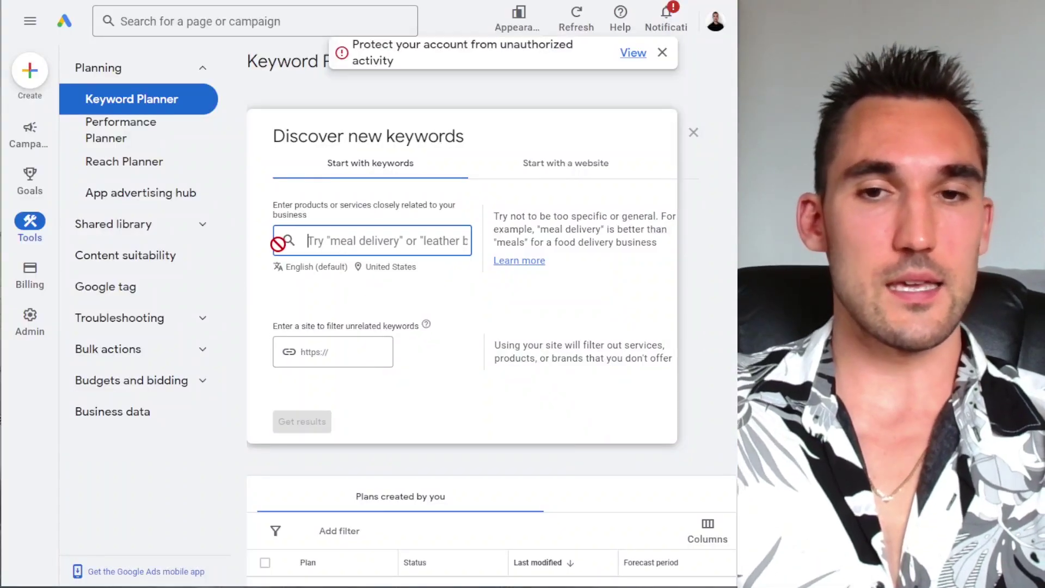
pyautogui.write('megan racing ')
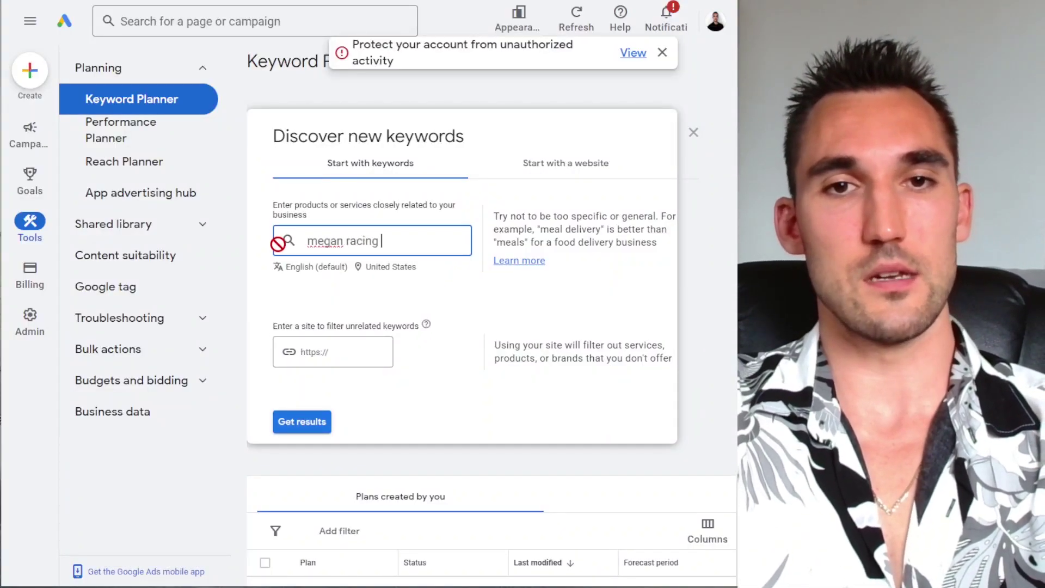
pyautogui.write('coilovers')
pyautogui.press('Return')
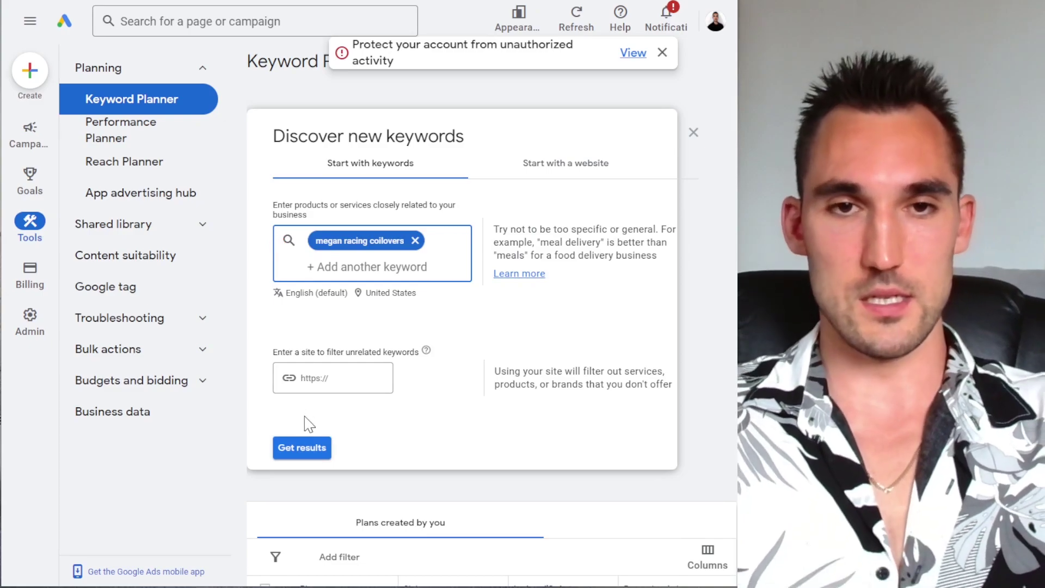
pyautogui.click(302, 448)
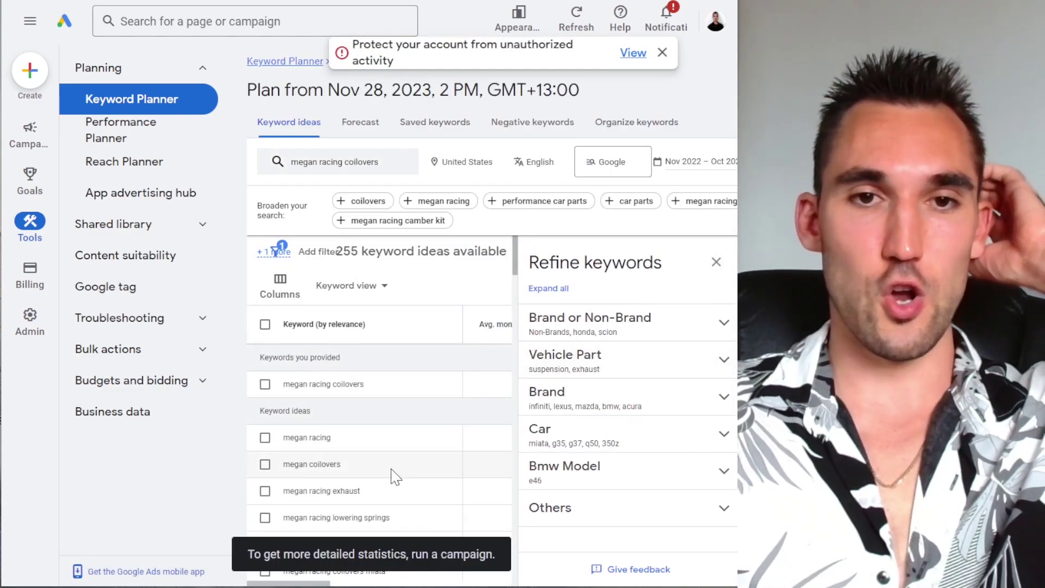
# Hide the keyword refinements and copy the unrelated terms exhaust and lowering springs from the keyword ideas into a Notepad list.
pyautogui.click(716, 262)
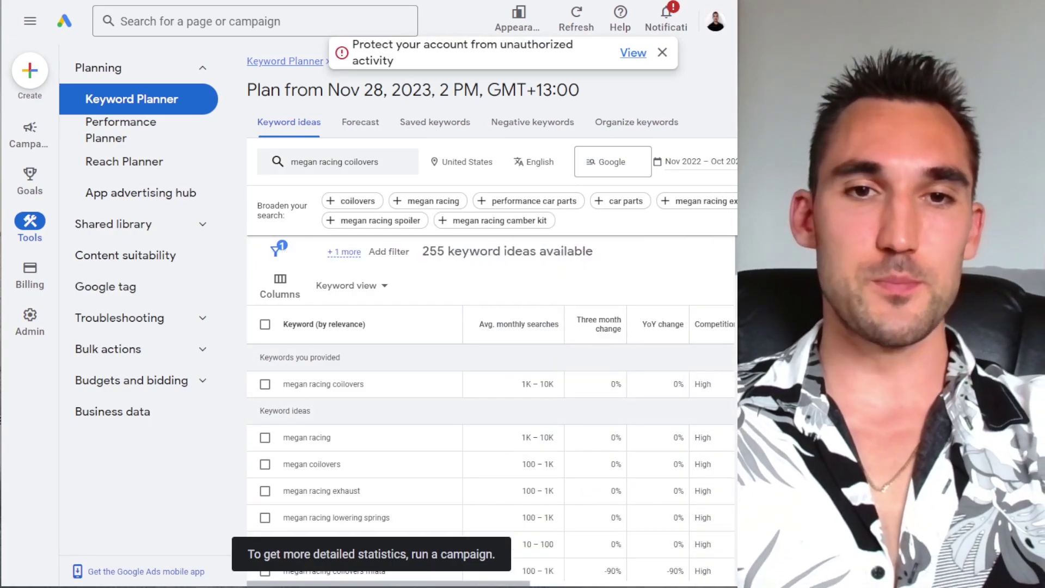
pyautogui.scroll(-2, 490, 435)
pyautogui.scroll(2, 410, 450)
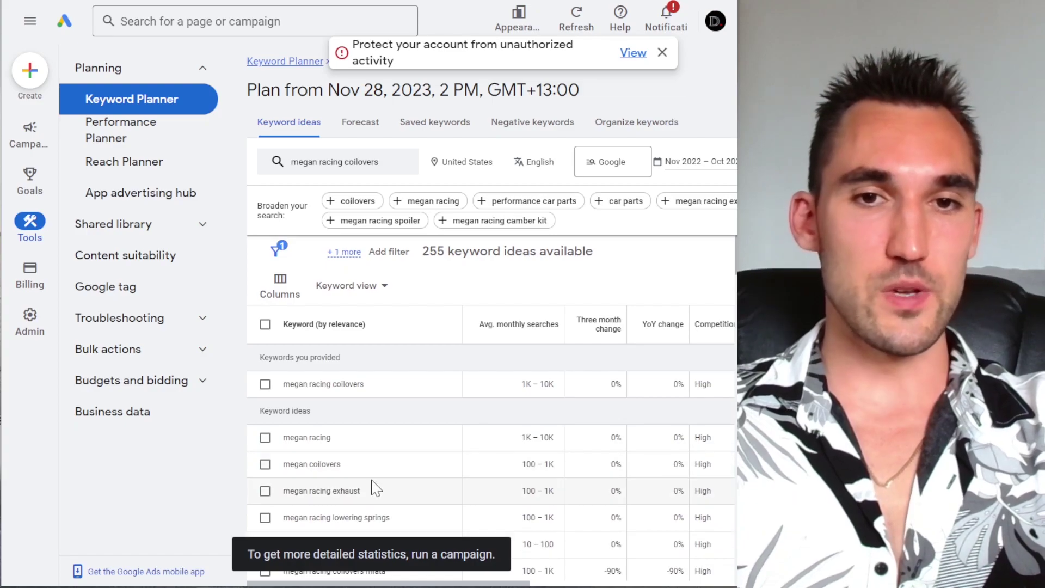
pyautogui.moveTo(366, 494); pyautogui.dragTo(331, 491)
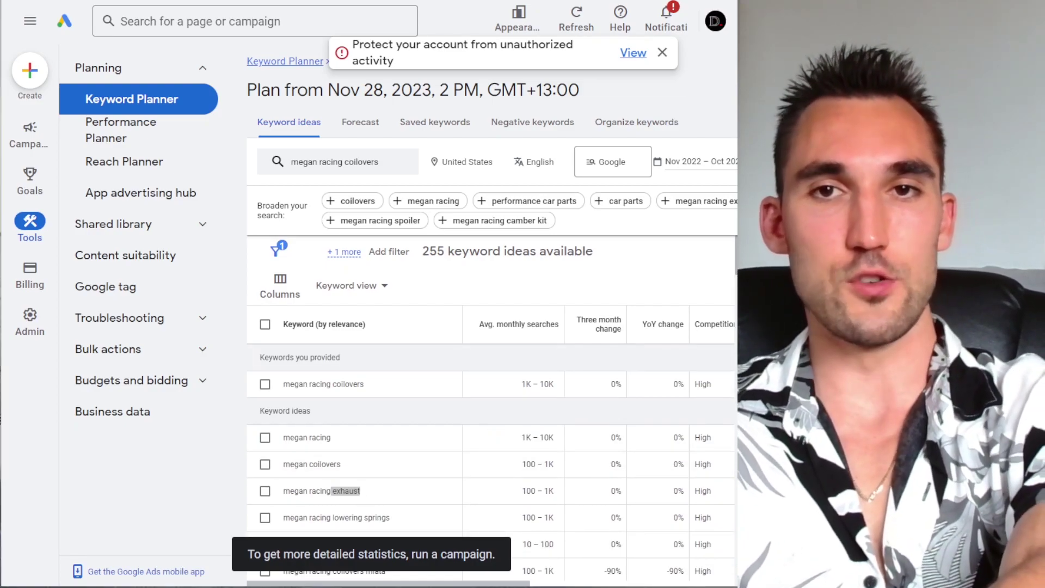
pyautogui.moveTo(396, 523); pyautogui.dragTo(331, 527)
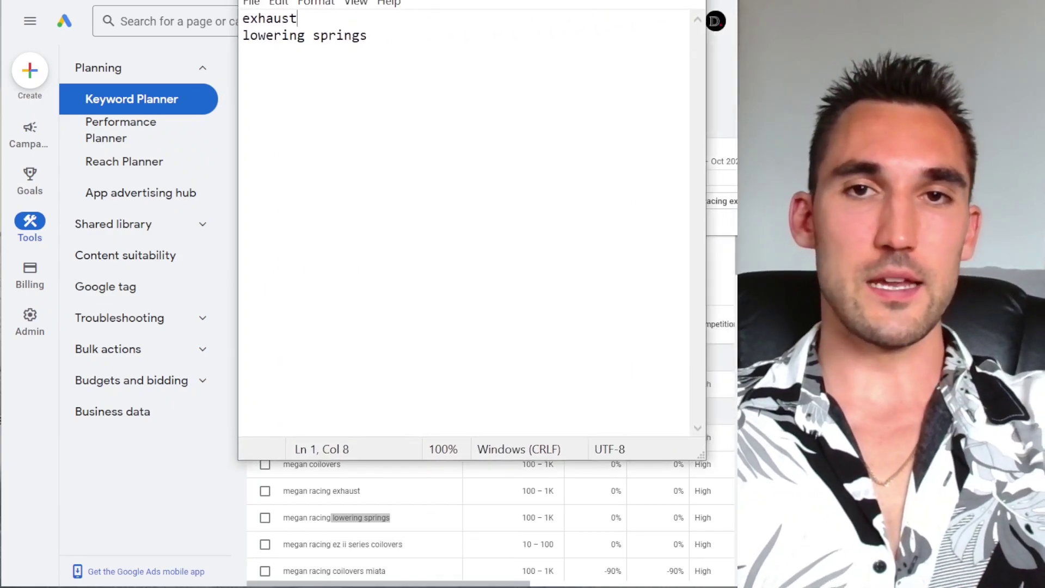
# Place a narrowed Notepad window beside the keyword ideas and start a new line below lowering springs.
pyautogui.moveTo(438, 0); pyautogui.dragTo(463, 46)
pyautogui.moveTo(404, 139); pyautogui.dragTo(294, 97)
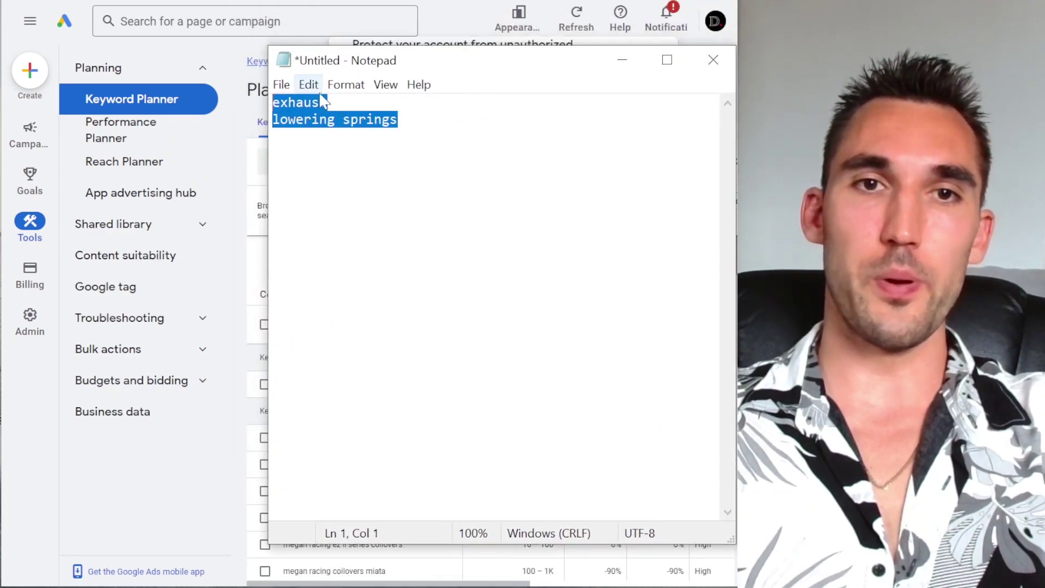
pyautogui.moveTo(483, 77); pyautogui.dragTo(256, 86)
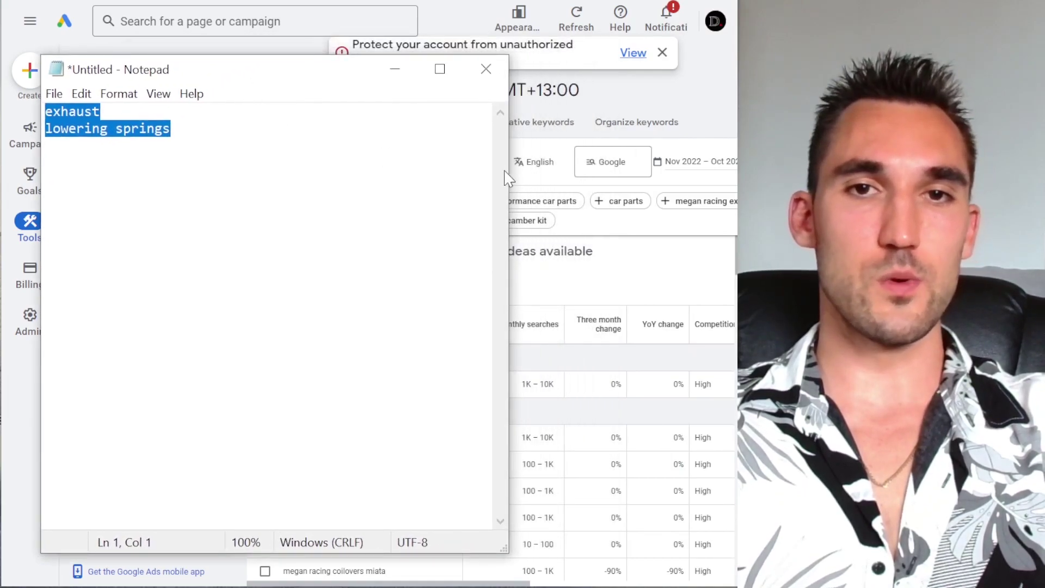
pyautogui.moveTo(508, 170); pyautogui.dragTo(248, 182)
pyautogui.click(203, 165)
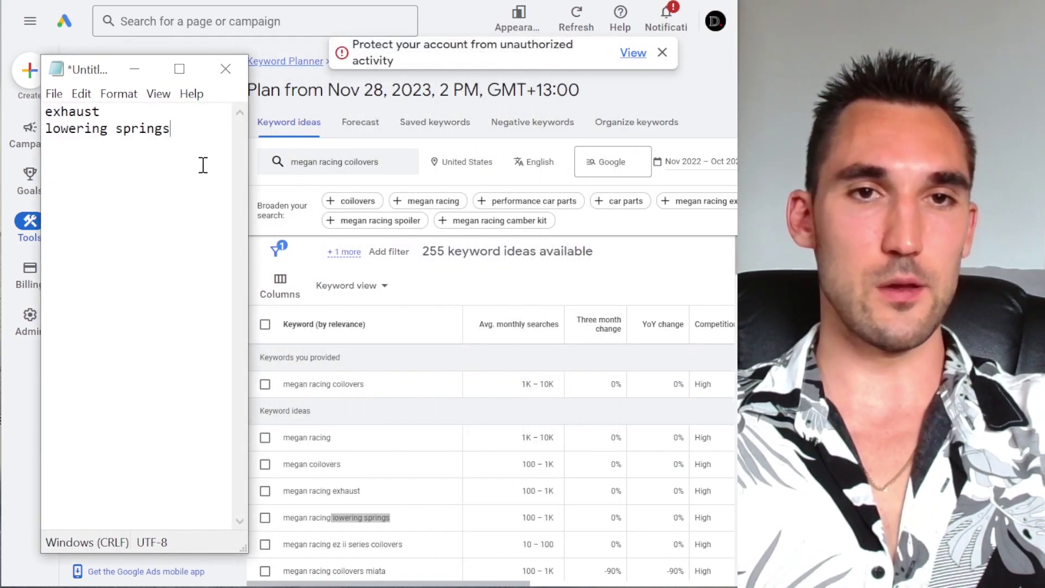
pyautogui.scroll(-2, 443, 502)
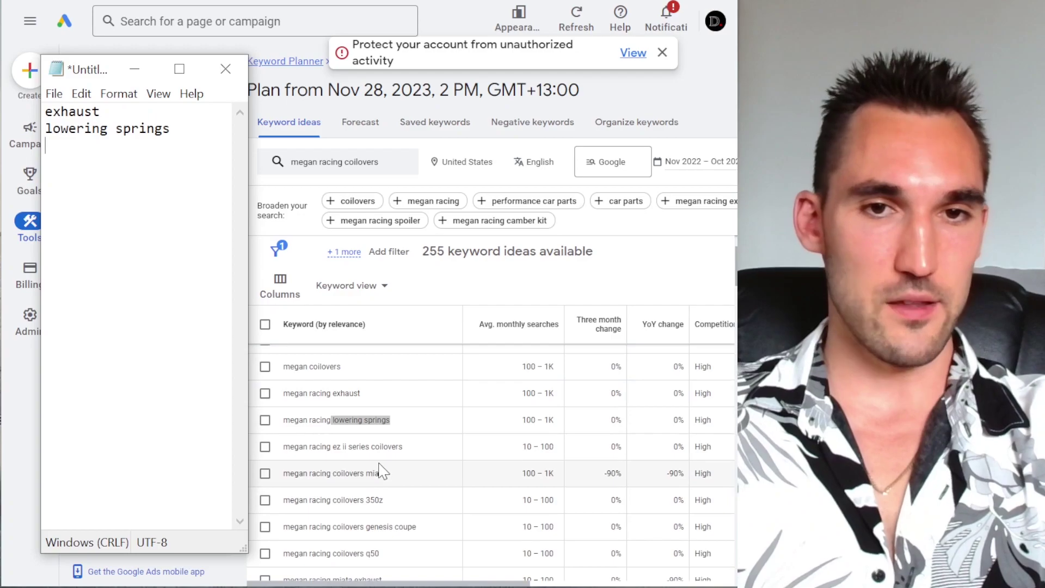
# Copy the unrelated term downpipes from the keyword ideas into the Notepad list below lowering springs.
pyautogui.moveTo(351, 469); pyautogui.dragTo(387, 475)
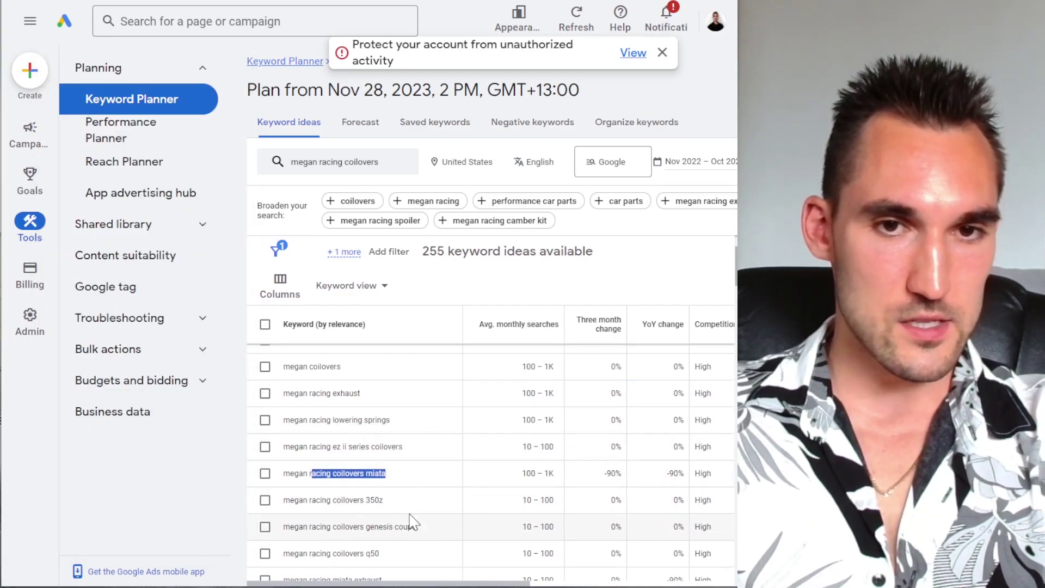
pyautogui.scroll(-2, 430, 478)
pyautogui.scroll(-5, 427, 480)
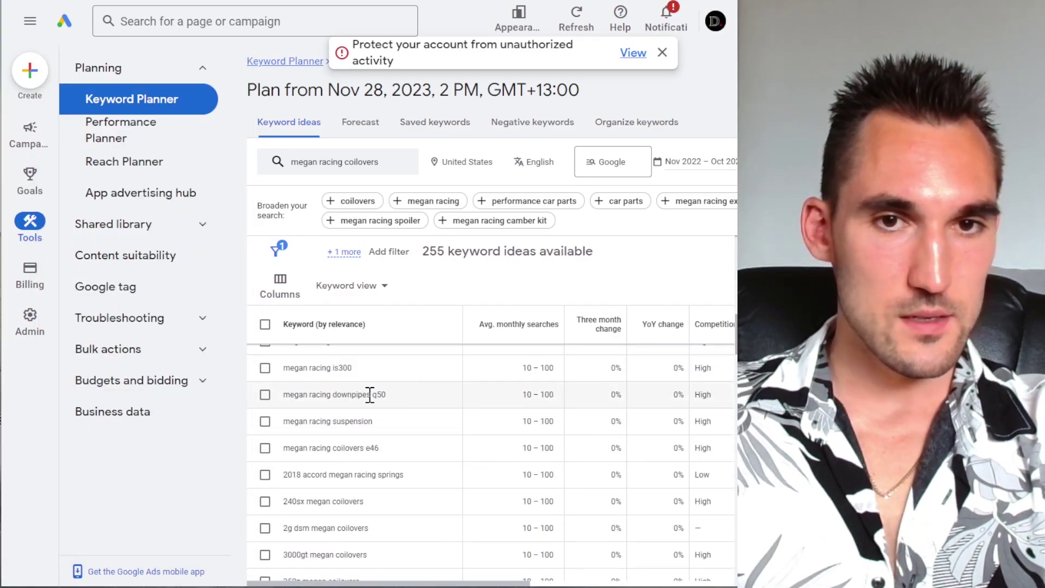
pyautogui.moveTo(375, 396); pyautogui.dragTo(332, 395)
pyautogui.hotkey('ctrl', 'c')
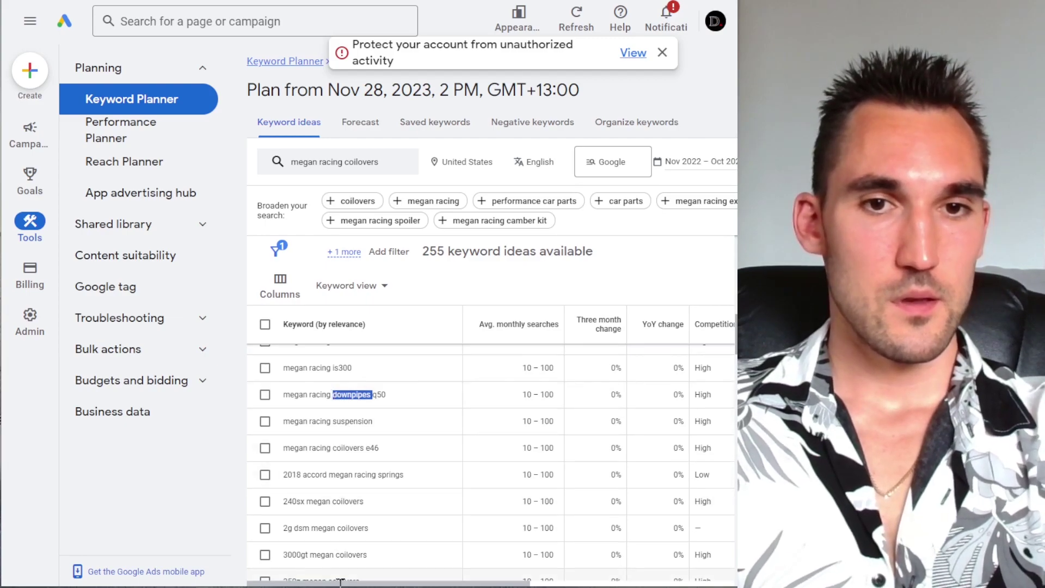
pyautogui.hotkey('alt', 'Tab')
pyautogui.hotkey('ctrl', 'v')
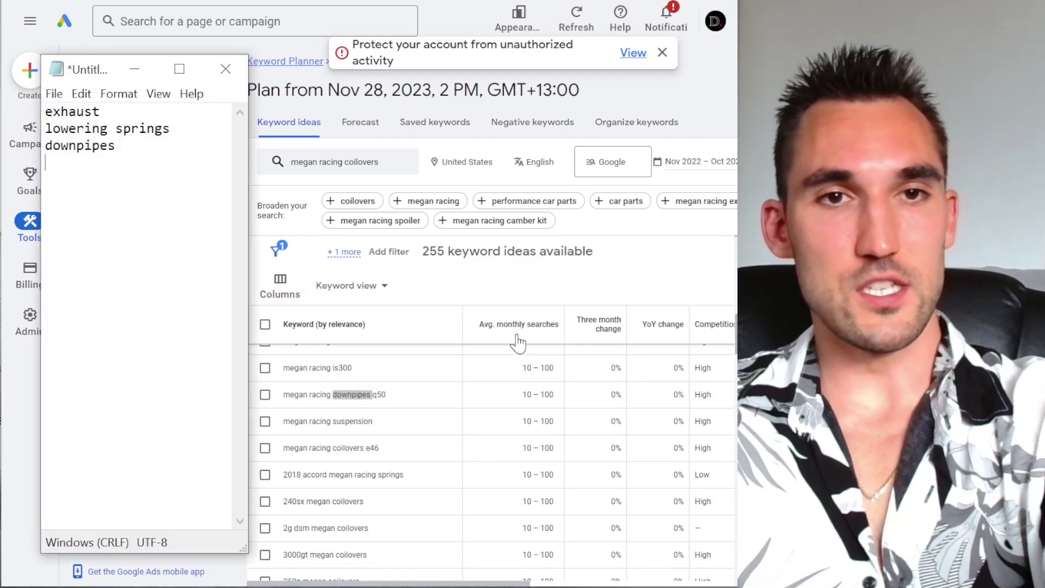
# Copy springs from the 2018 accord megan racing springs keyword idea onto a new line of the Notepad list.
pyautogui.click(611, 283)
pyautogui.doubleClick(401, 472)
pyautogui.hotkey('ctrl', 'c')
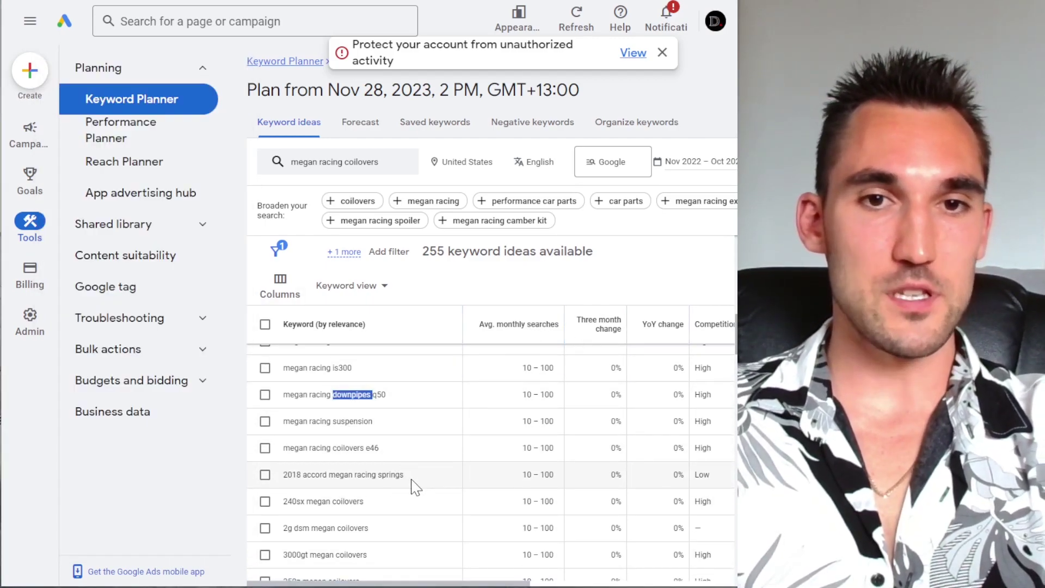
pyautogui.hotkey('alt', 'Tab')
pyautogui.hotkey('ctrl', 'v')
pyautogui.press('Return')
pyautogui.hotkey('alt', 'Tab')
# Copy big brake kit from the keyword ideas into the Notepad list, shorten it to big brake, and add brakes below it.
pyautogui.scroll(-2, 435, 479)
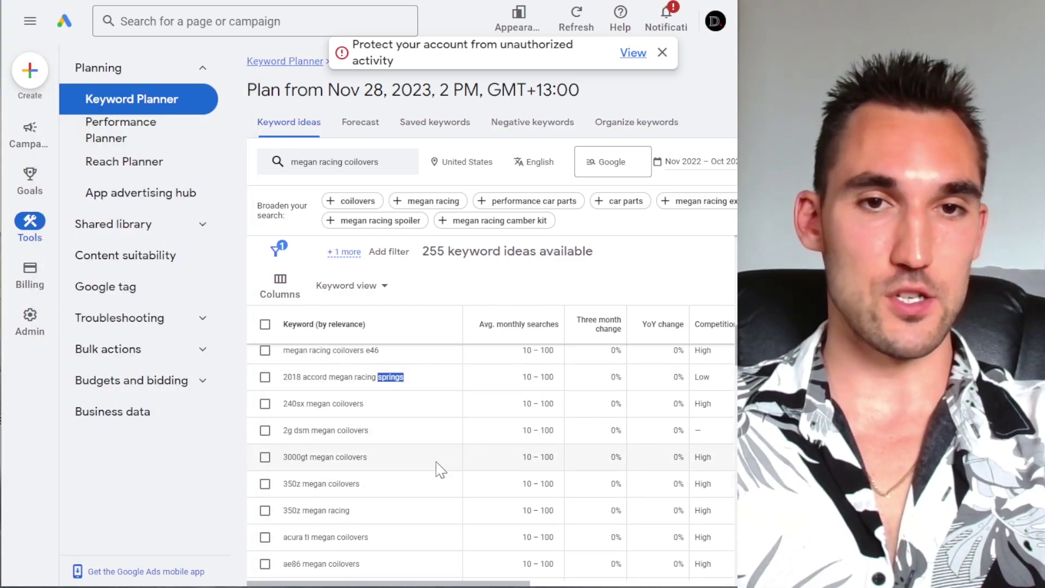
pyautogui.scroll(-2, 439, 469)
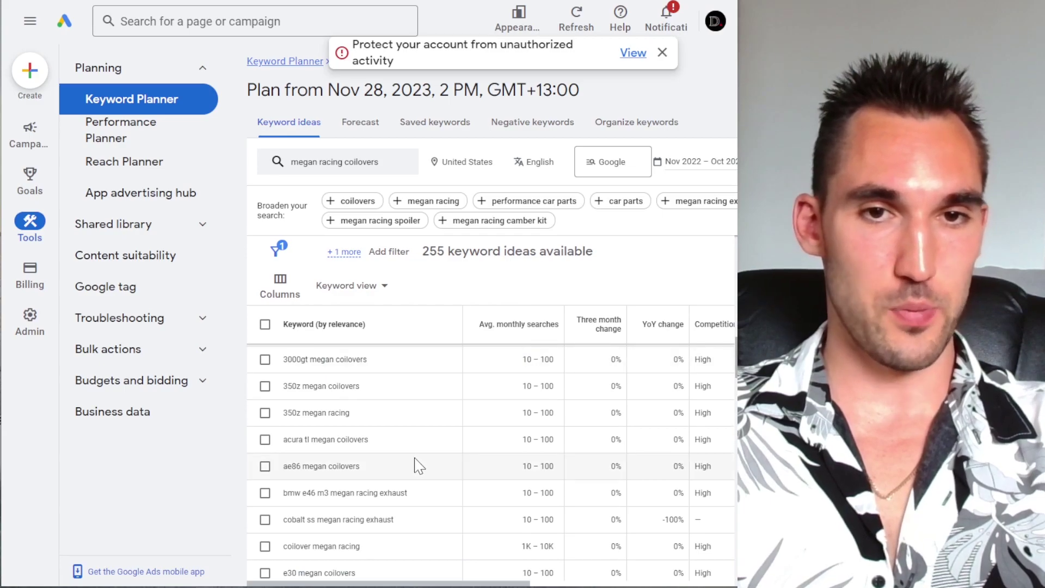
pyautogui.scroll(-5, 419, 465)
pyautogui.moveTo(404, 478); pyautogui.dragTo(333, 473)
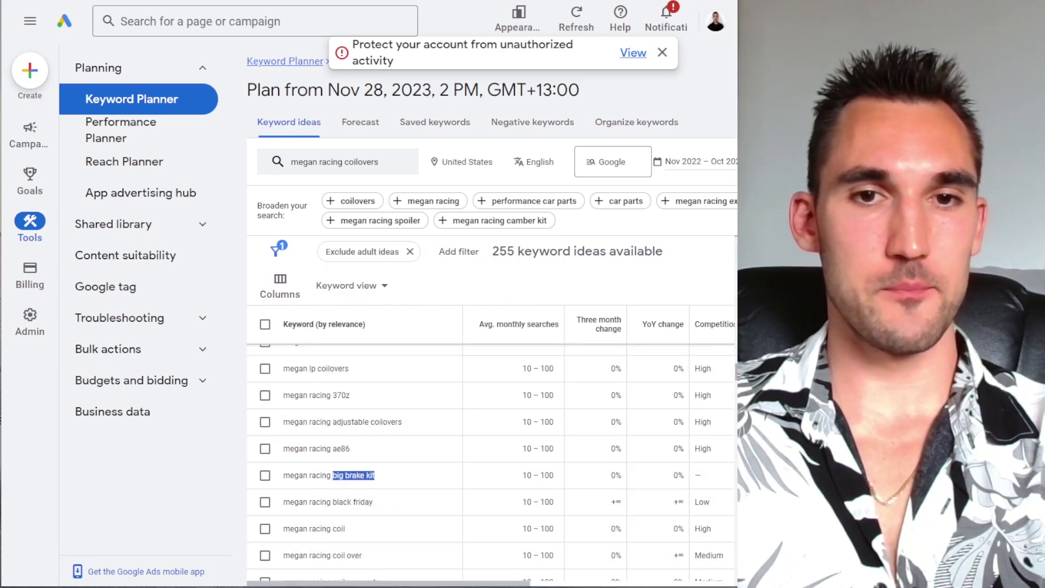
pyautogui.hotkey('alt', 'Tab')
pyautogui.hotkey('ctrl', 'v')
pyautogui.press('BackSpace')
pyautogui.press('BackSpace')
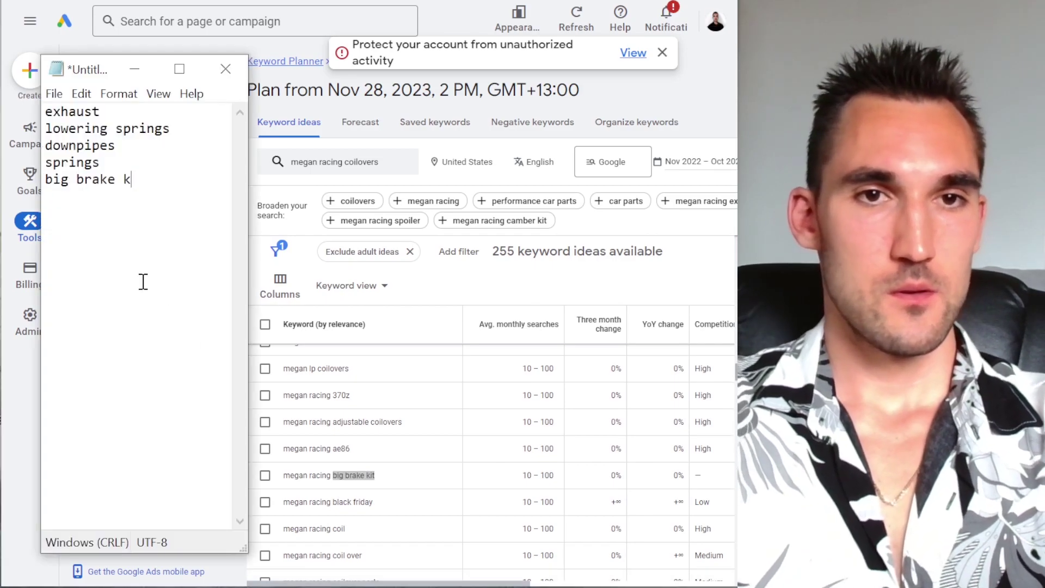
pyautogui.press('Return')
pyautogui.write('brakes')
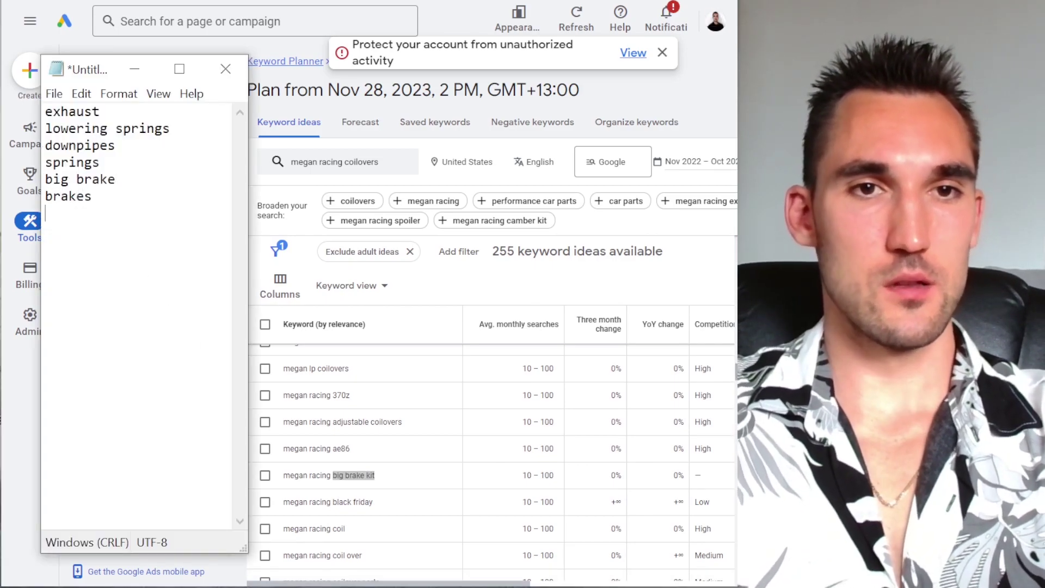
# Copy customer service from the keyword ideas onto a new line of the Notepad list.
pyautogui.hotkey('alt', 'Tab')
pyautogui.scroll(-5, 408, 450)
pyautogui.moveTo(405, 442); pyautogui.dragTo(332, 442)
pyautogui.hotkey('ctrl', 'c')
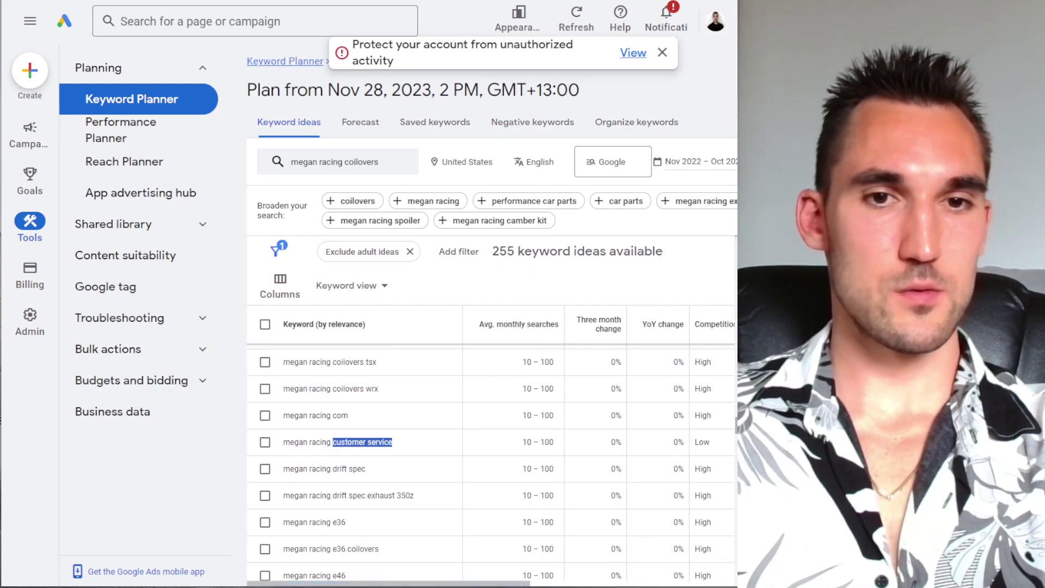
pyautogui.hotkey('alt', 'Tab')
pyautogui.press('Return')
pyautogui.hotkey('ctrl', 'v')
pyautogui.hotkey('alt', 'Tab')
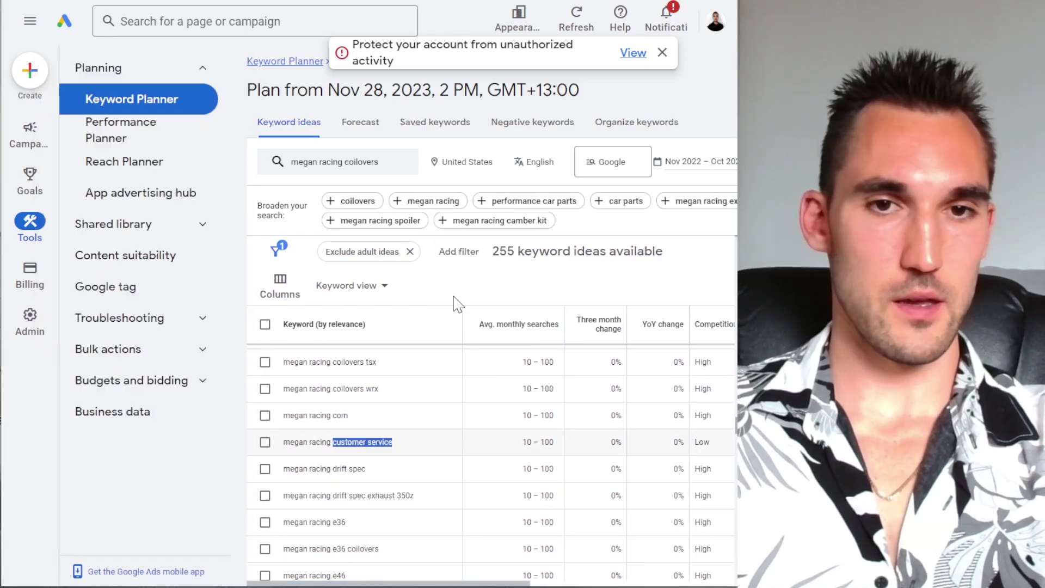
# Copy header from the keyword ideas into the Notepad list and add the plural headers on the next line.
pyautogui.scroll(-5, 450, 381)
pyautogui.moveTo(362, 438); pyautogui.dragTo(333, 435)
pyautogui.hotkey('ctrl', 'c')
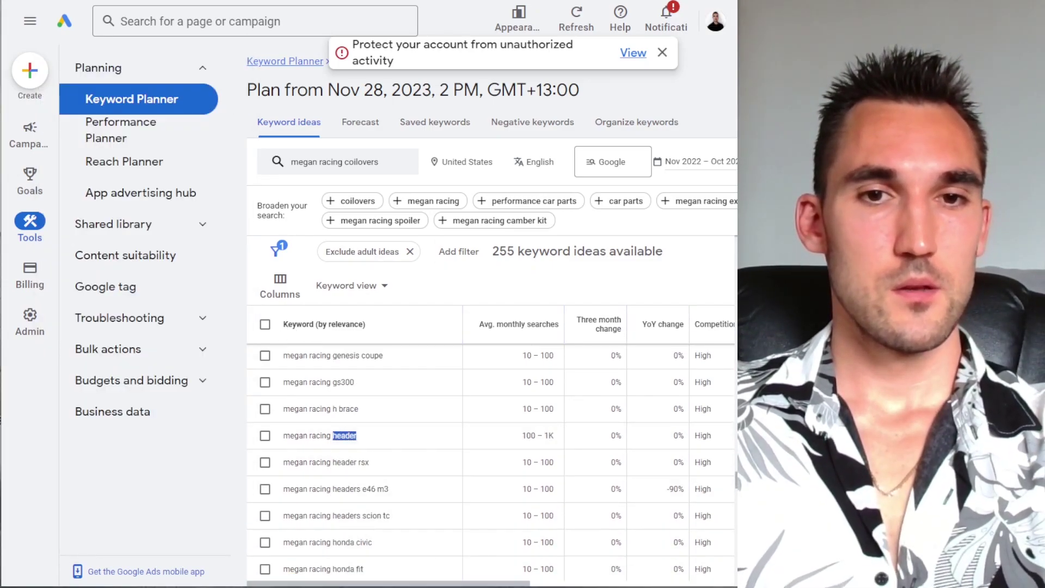
pyautogui.hotkey('alt', 'Tab')
pyautogui.press('Return')
pyautogui.hotkey('ctrl', 'v')
pyautogui.write('heade')
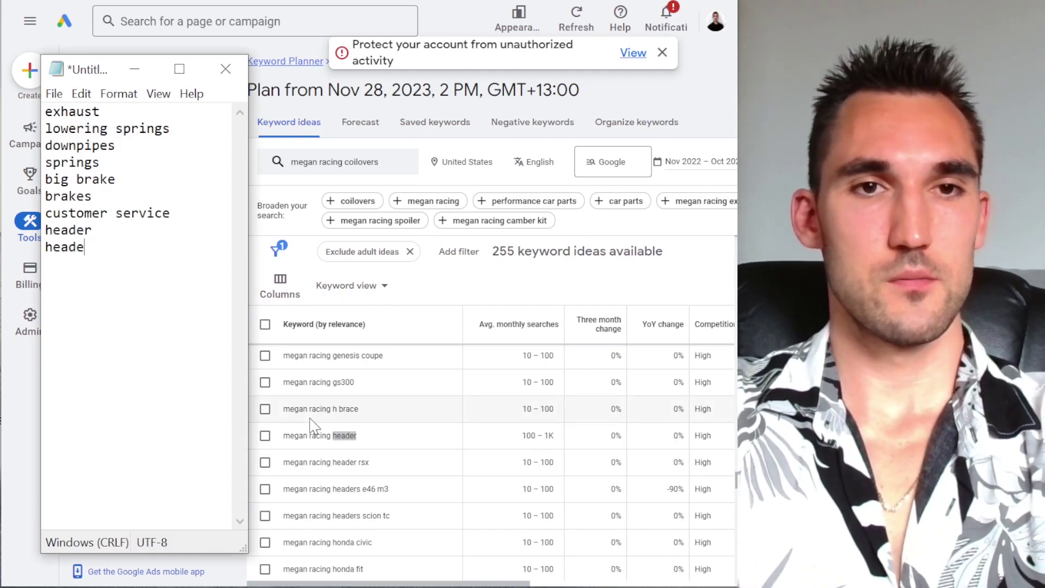
# Copy motor mounts from the genesis coupe keyword idea into the Notepad list below headers.
pyautogui.scroll(-2, 459, 474)
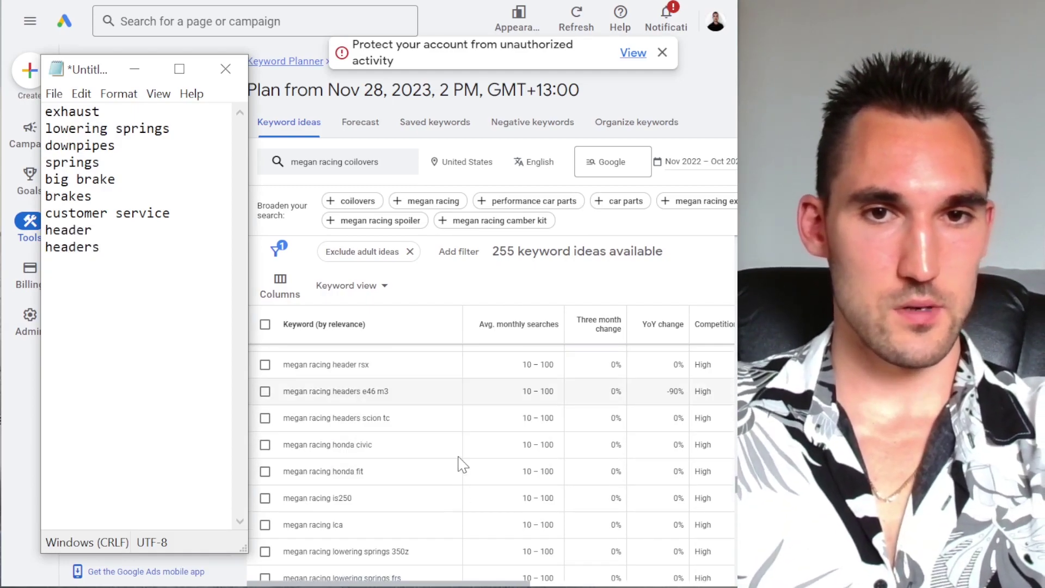
pyautogui.scroll(-7, 359, 381)
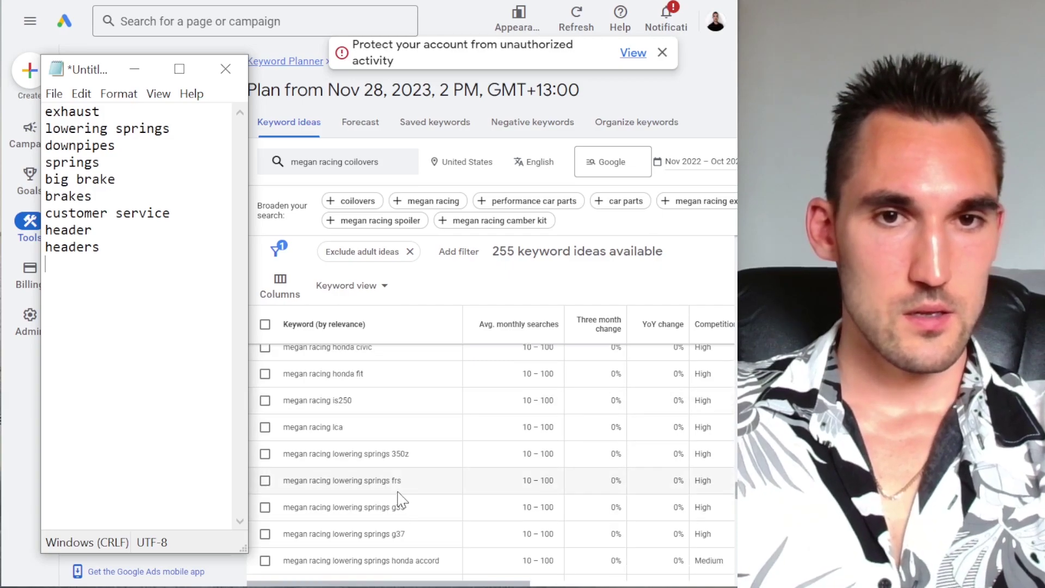
pyautogui.click(380, 384)
pyautogui.moveTo(378, 383); pyautogui.dragTo(333, 383)
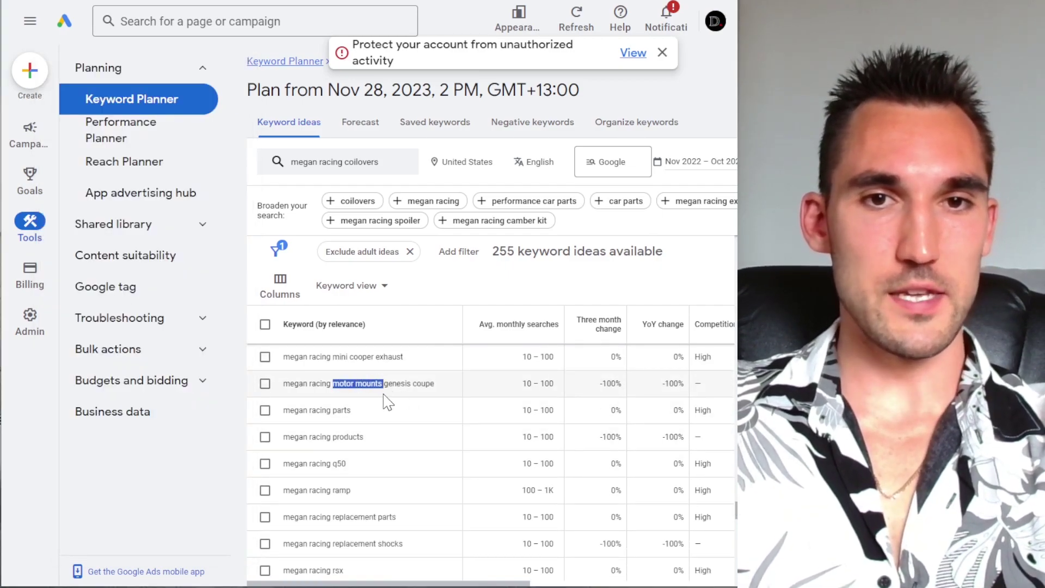
pyautogui.hotkey('ctrl', 'c')
pyautogui.hotkey('alt', 'Tab')
pyautogui.hotkey('ctrl', 'v')
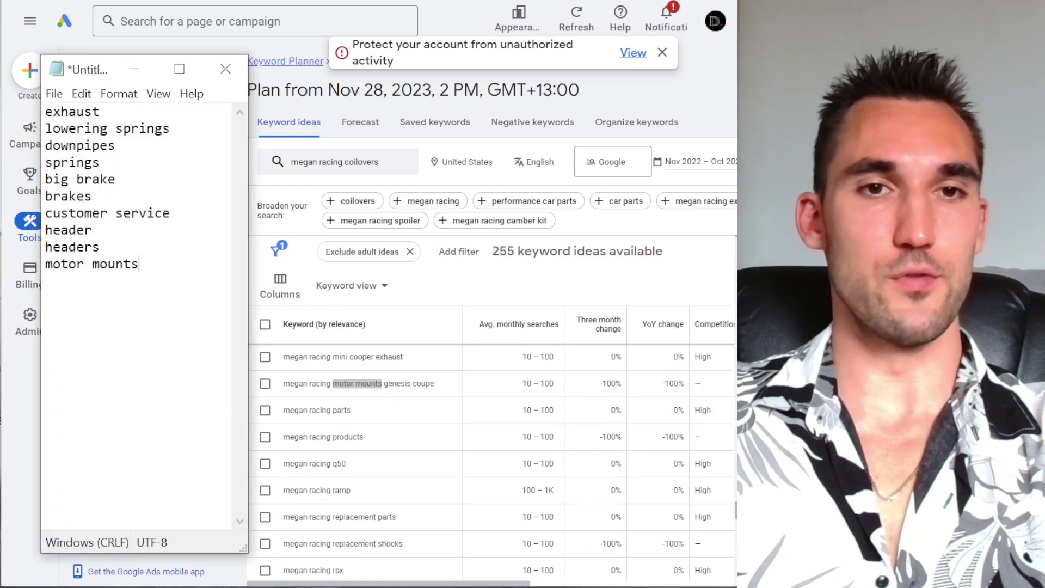
# Copy replacement parts from the keyword ideas into the Notepad list and add ramp on the following line.
pyautogui.hotkey('alt', 'Tab')
pyautogui.scroll(-2, 425, 428)
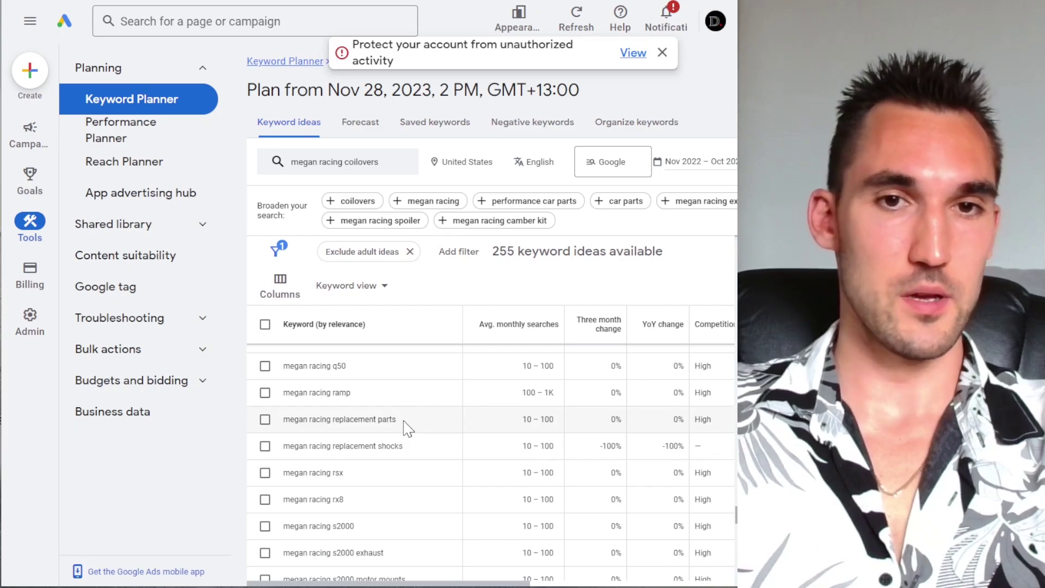
pyautogui.moveTo(397, 421); pyautogui.dragTo(333, 422)
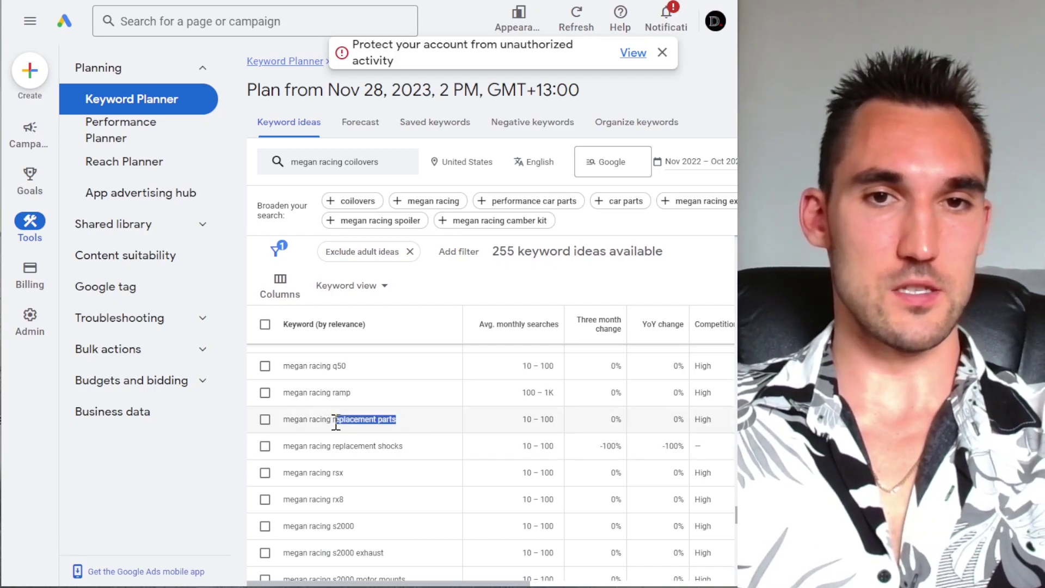
pyautogui.hotkey('alt', 'Tab')
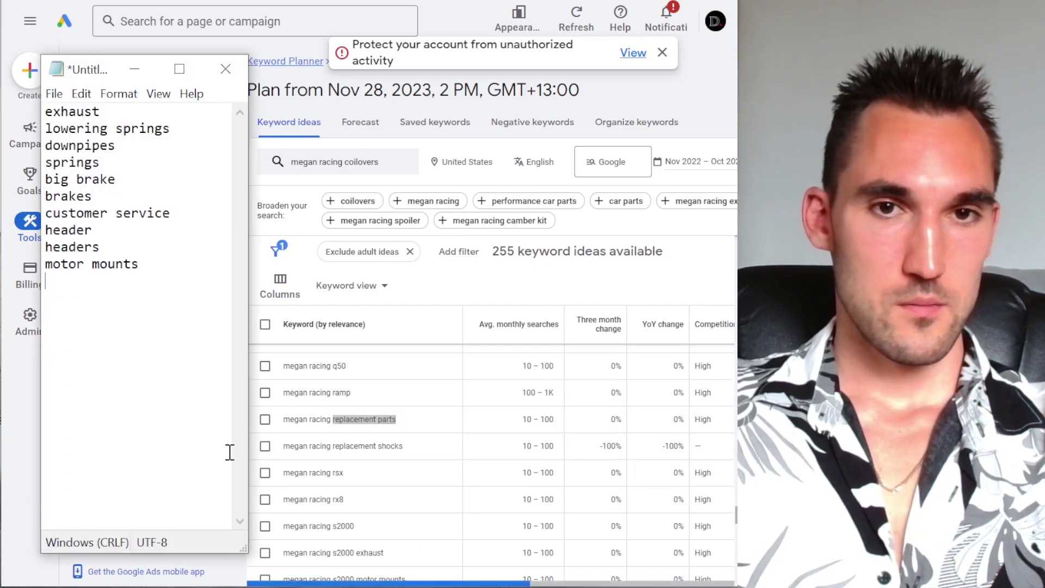
pyautogui.hotkey('ctrl', 'v')
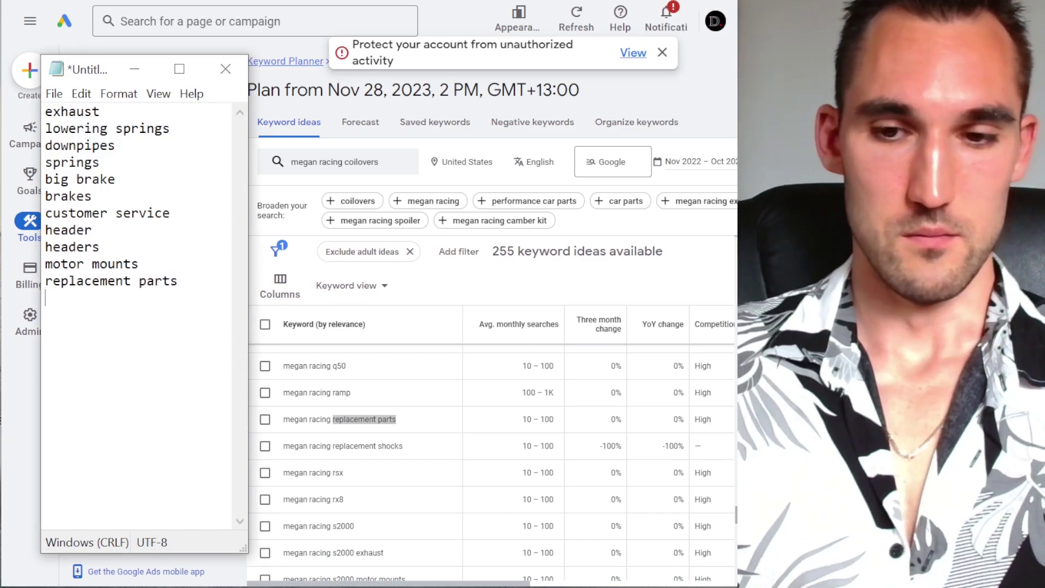
pyautogui.press('Return')
pyautogui.write('ramp')
# Add shock, shocks and short shifter from the keyword ideas as separate lines in the Notepad list.
pyautogui.scroll(-3, 412, 487)
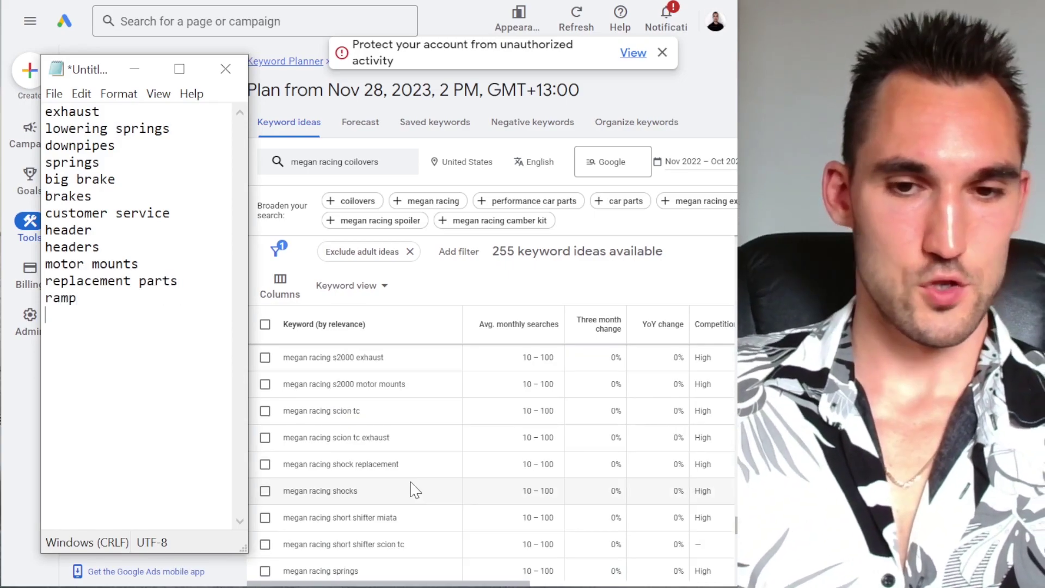
pyautogui.write('sho')
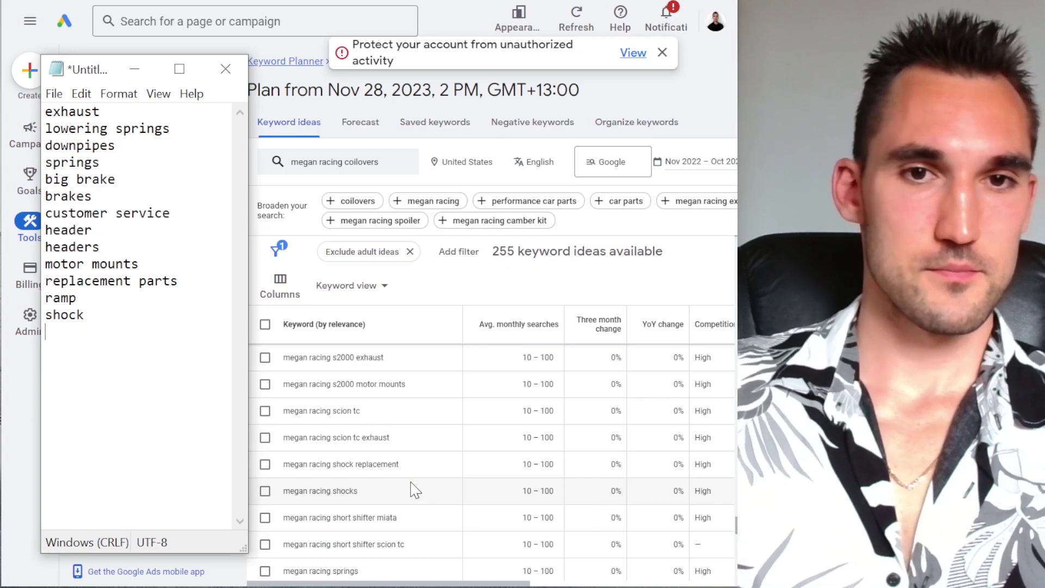
pyautogui.write('ck')
pyautogui.press('Return')
pyautogui.write('shokc')
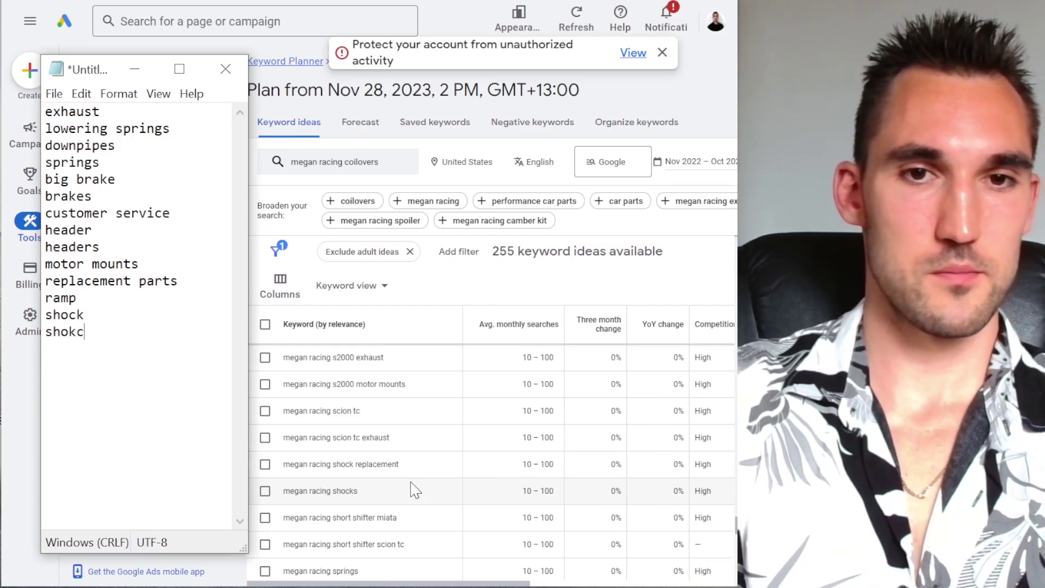
pyautogui.write('r')
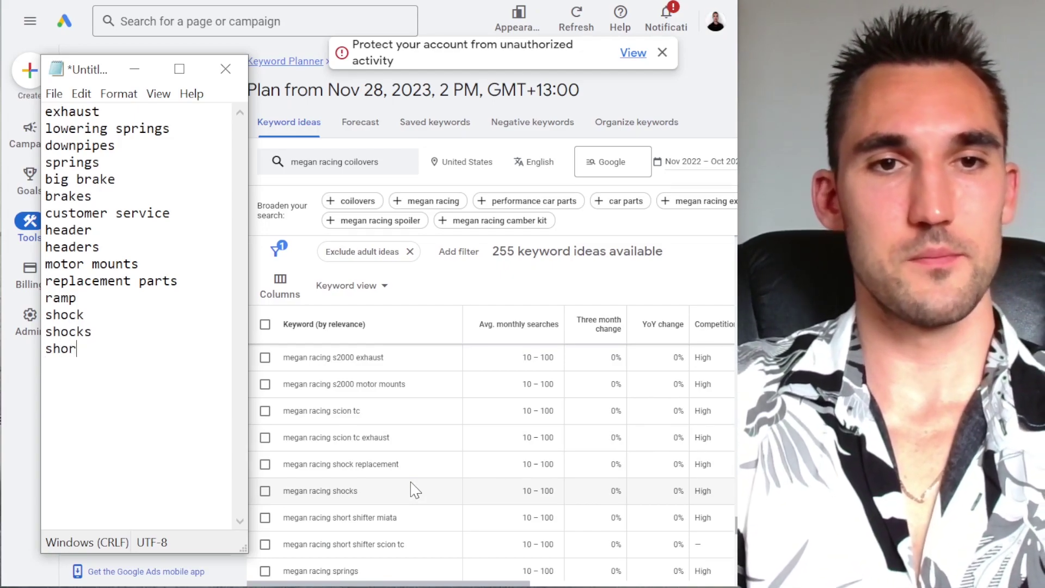
pyautogui.write('t shifter')
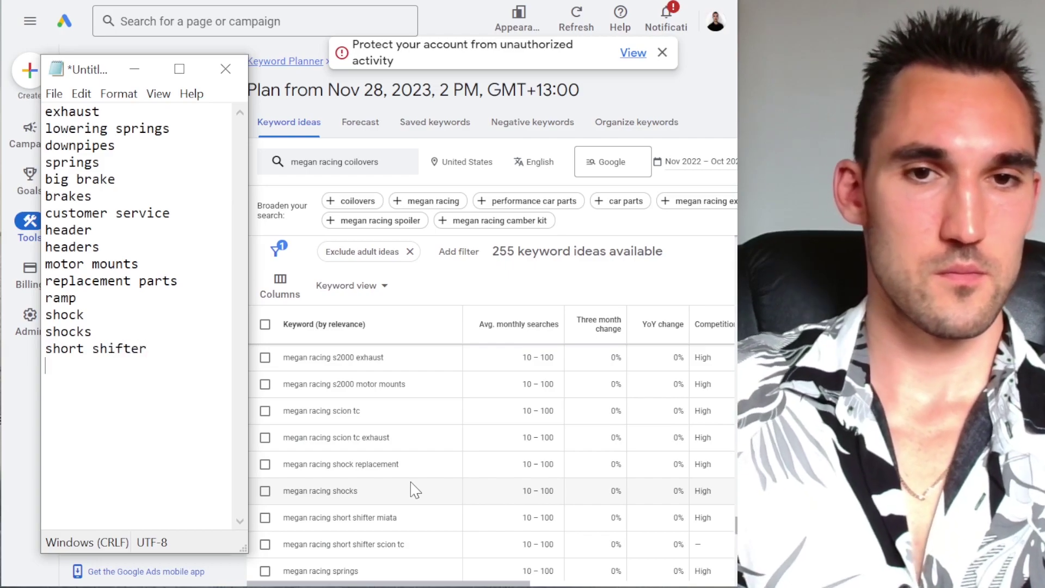
# Add struts, wing and y pipe from the remaining keyword ideas as separate lines in the Notepad list.
pyautogui.scroll(-5, 415, 489)
pyautogui.write('truts')
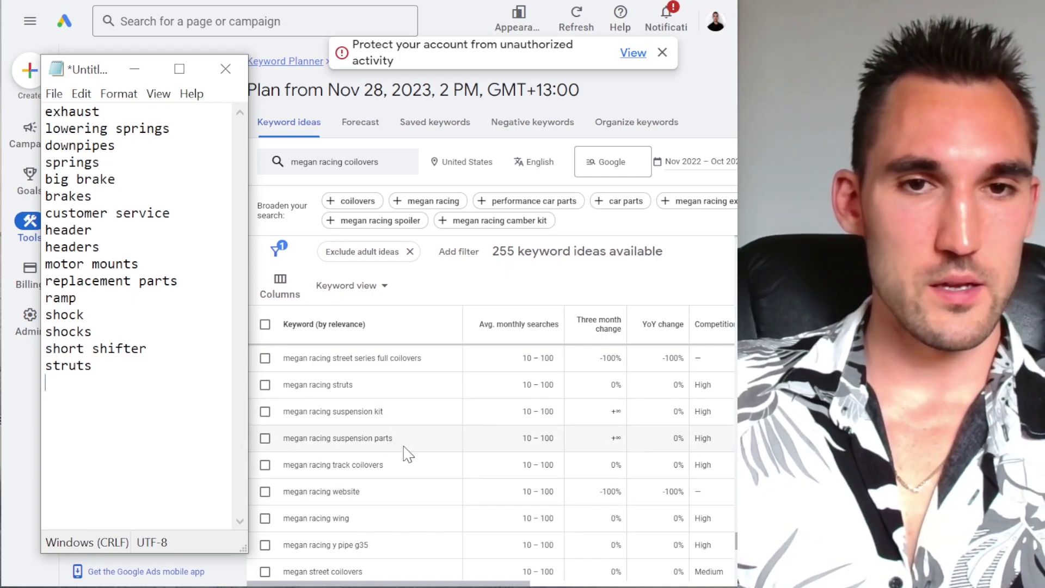
pyautogui.scroll(-2, 405, 453)
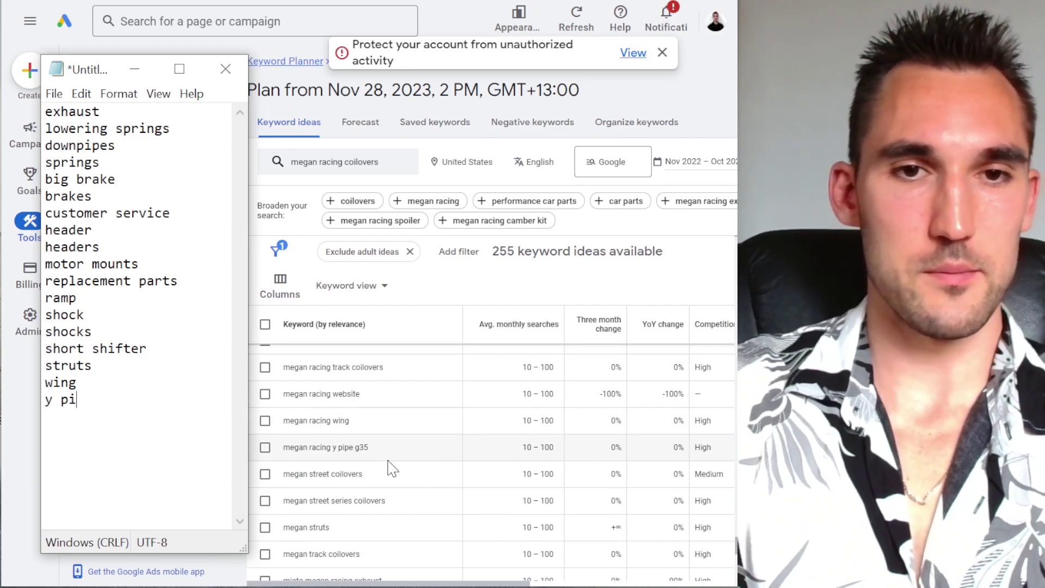
pyautogui.write('pe')
pyautogui.press('Return')
pyautogui.scroll(-5, 395, 473)
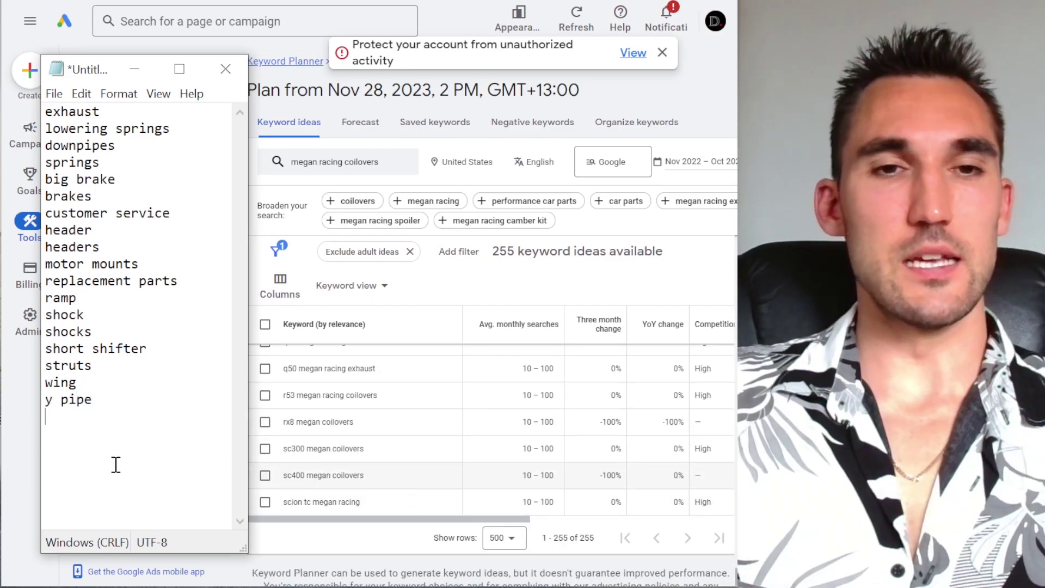
# Copy the whole Notepad list and switch to the negative search keywords page of the Megan Racing Coilovers ad group.
pyautogui.moveTo(133, 427); pyautogui.dragTo(28, 69)
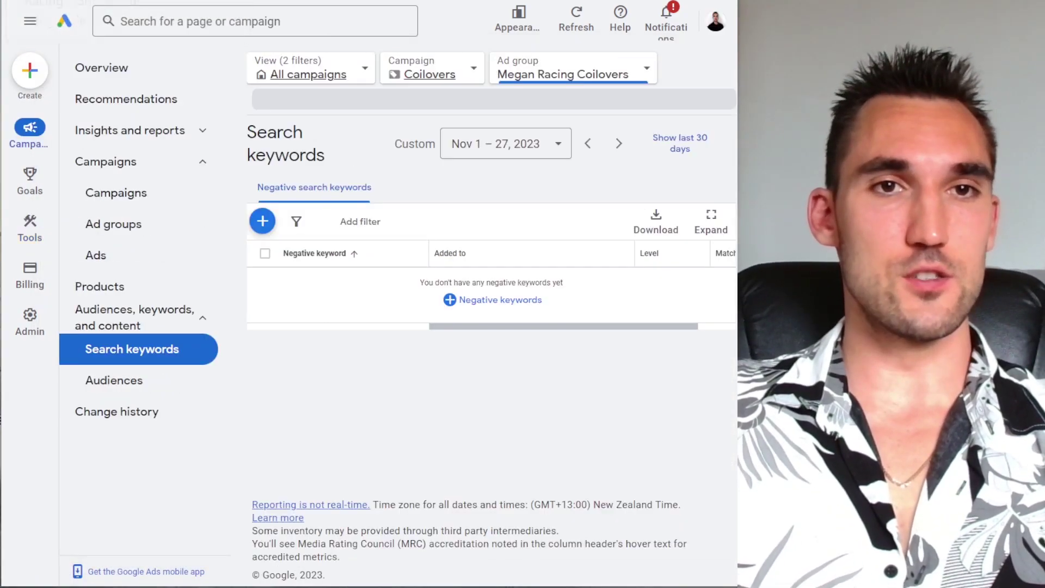
pyautogui.hotkey('alt', 'Tab')
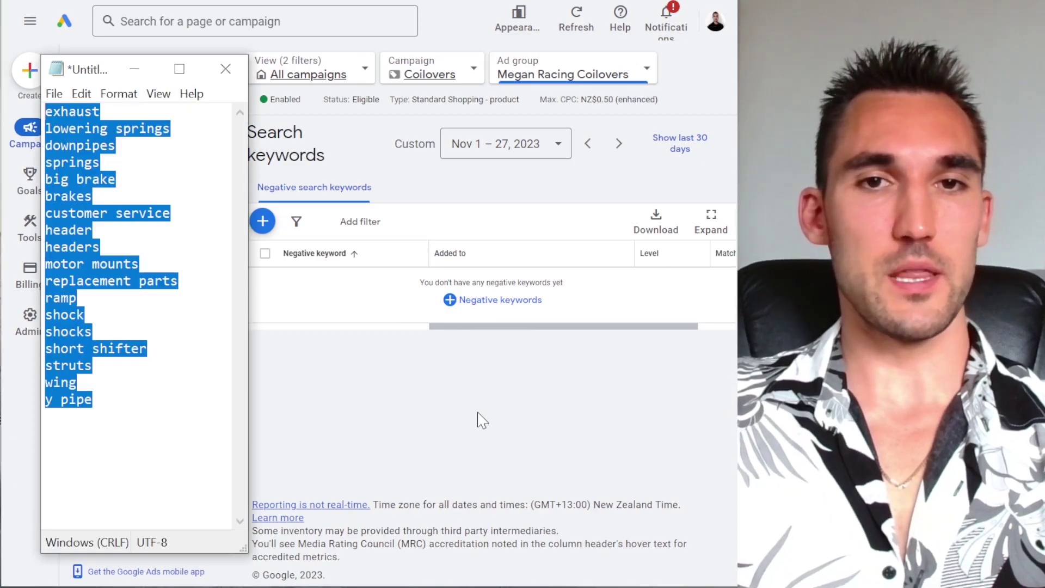
pyautogui.click(481, 420)
# Paste the copied terms as negative keywords at ad group level for Megan Racing Coilovers and save them.
pyautogui.click(500, 300)
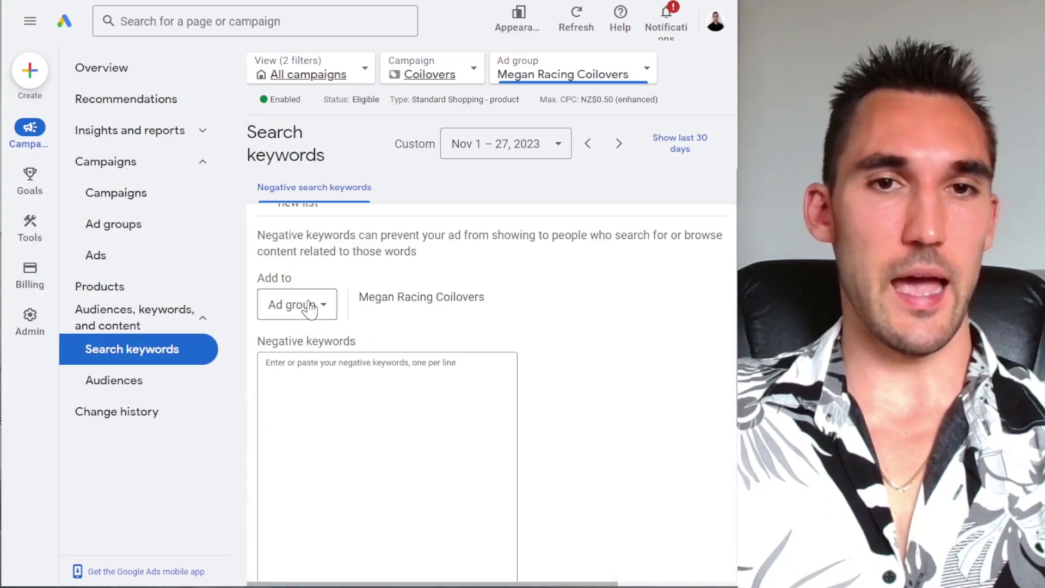
pyautogui.click(317, 385)
pyautogui.hotkey('ctrl', 'v')
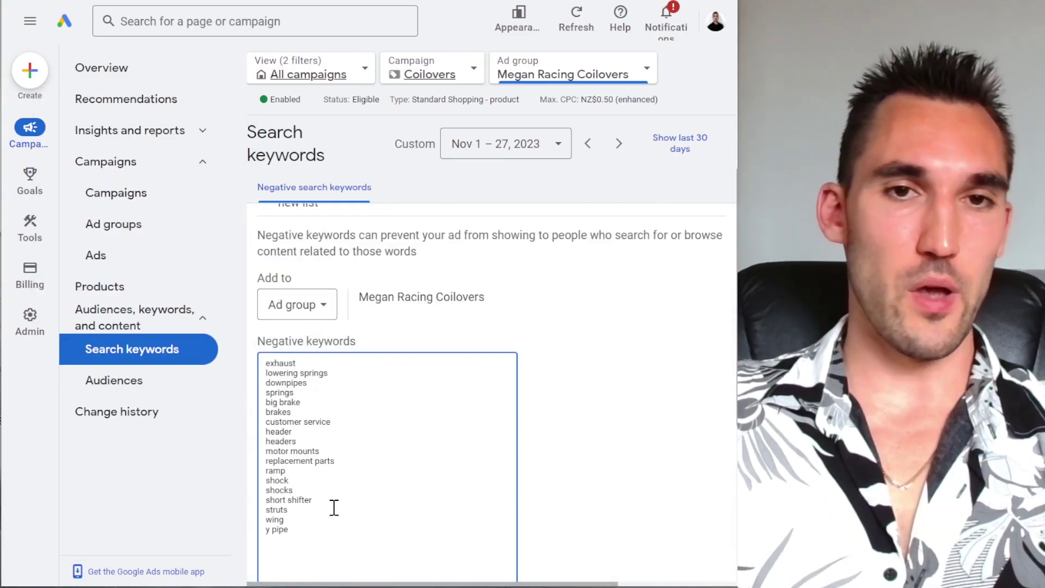
pyautogui.scroll(-3, 334, 500)
pyautogui.click(275, 458)
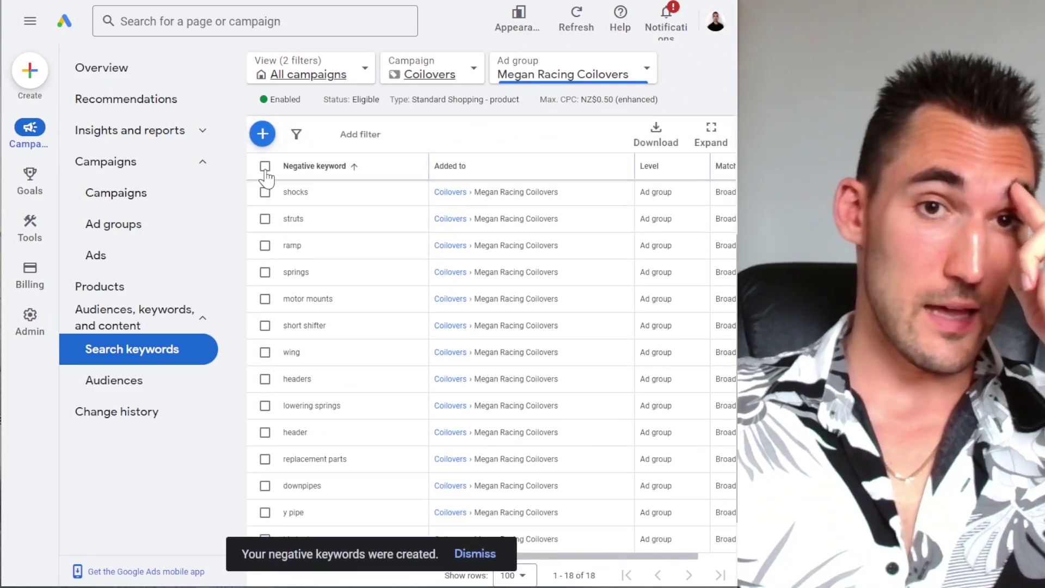
# Change the match type of all negative keywords in the Megan Racing Coilovers ad group from broad match to phrase match.
pyautogui.click(265, 167)
pyautogui.click(370, 134)
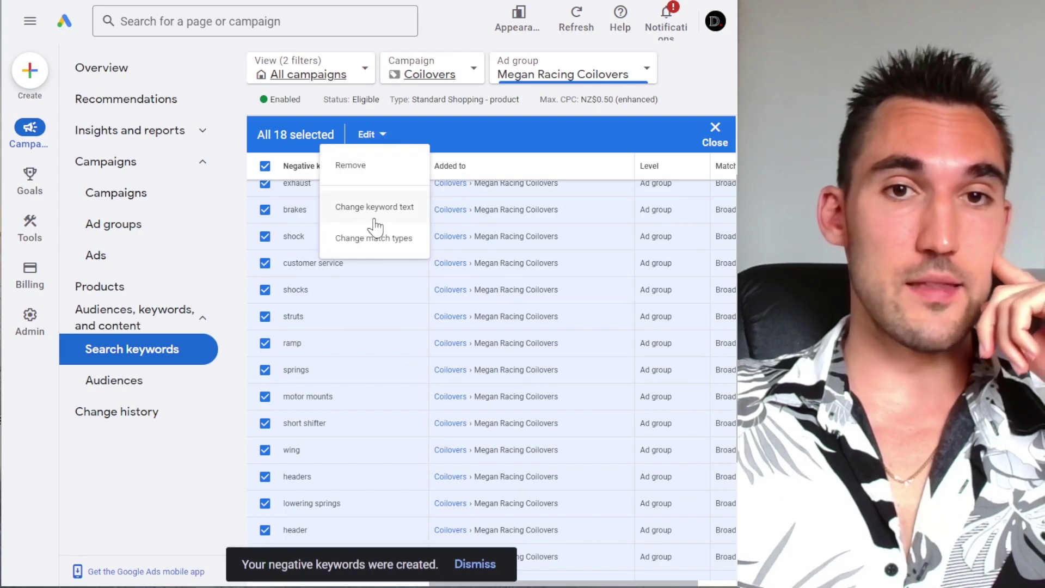
pyautogui.click(398, 246)
pyautogui.click(315, 301)
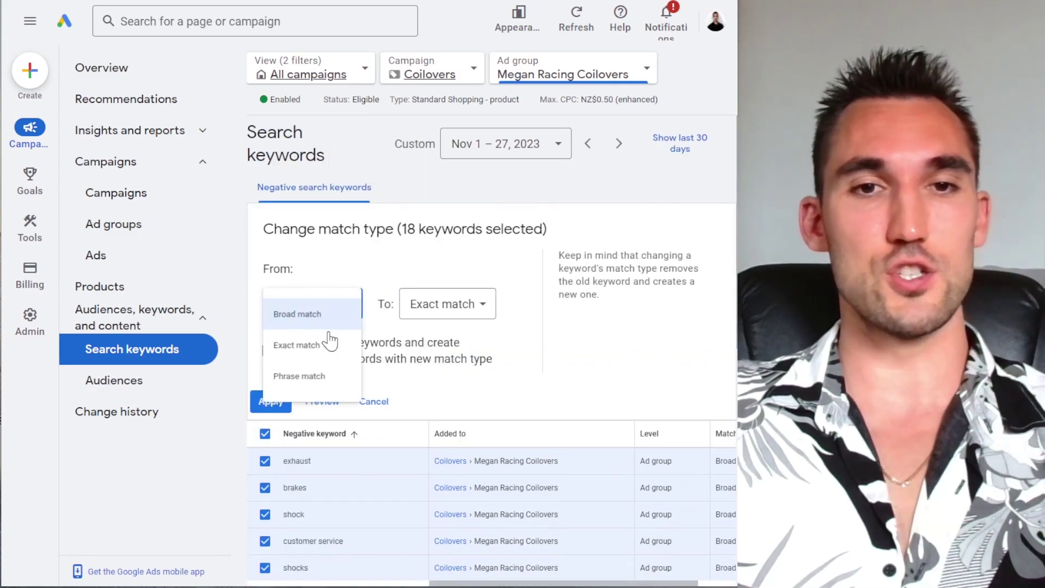
pyautogui.click(470, 305)
pyautogui.click(467, 354)
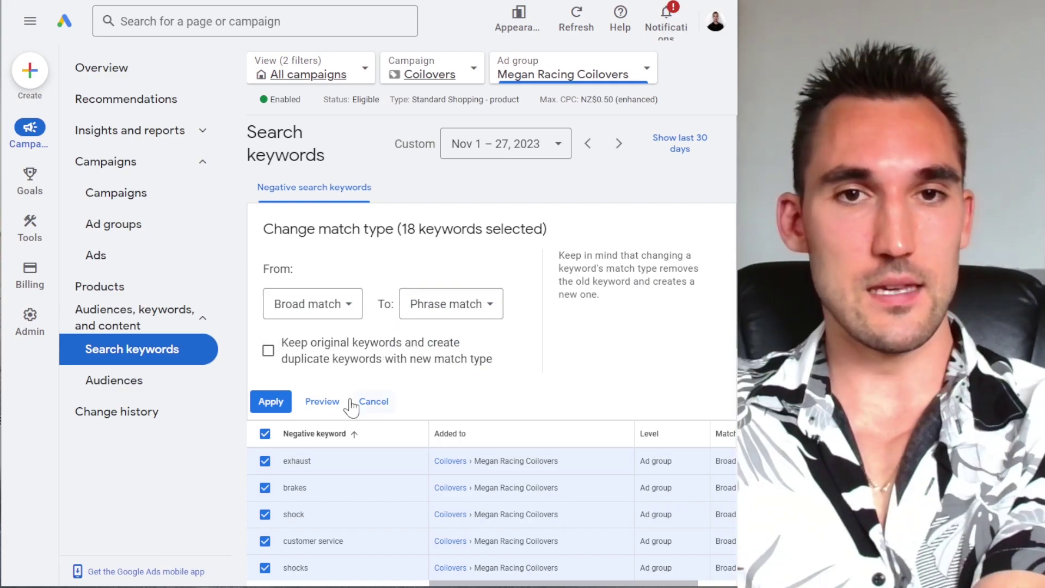
pyautogui.click(279, 398)
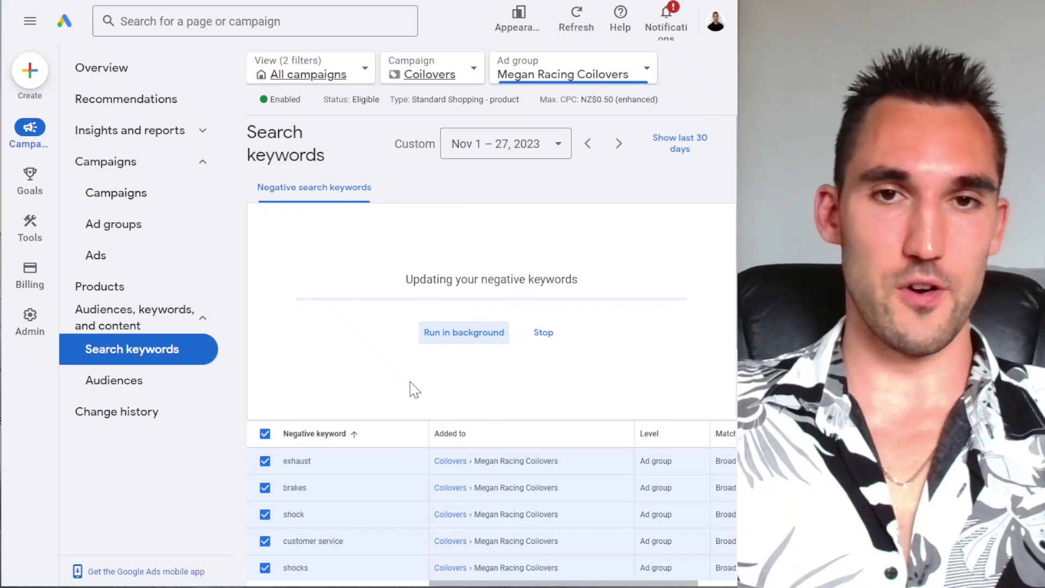
pyautogui.scroll(-5, 306, 436)
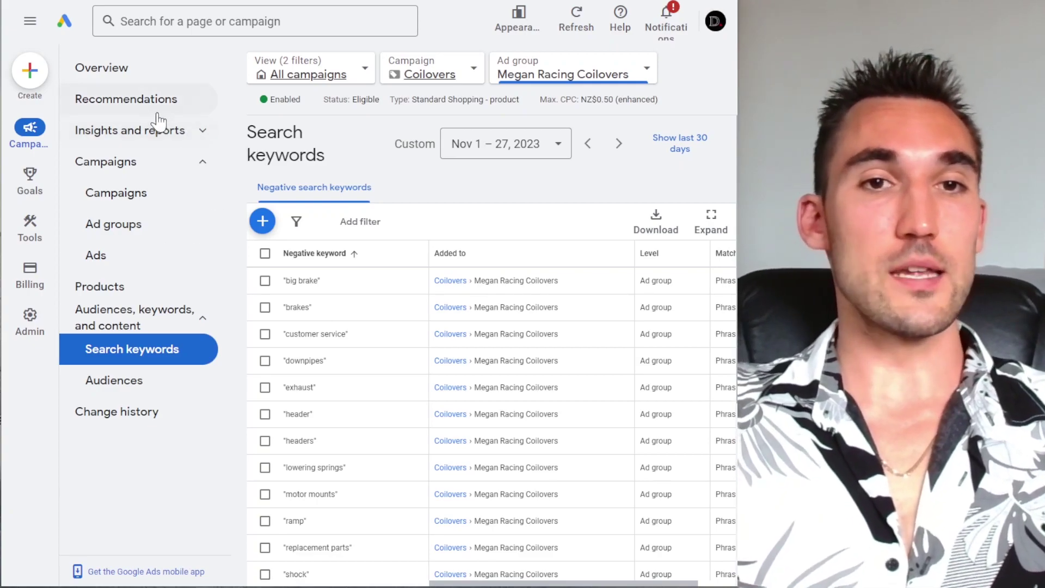
# Review the search terms report and the ads page of the Megan Racing Coilovers ad group.
pyautogui.click(142, 141)
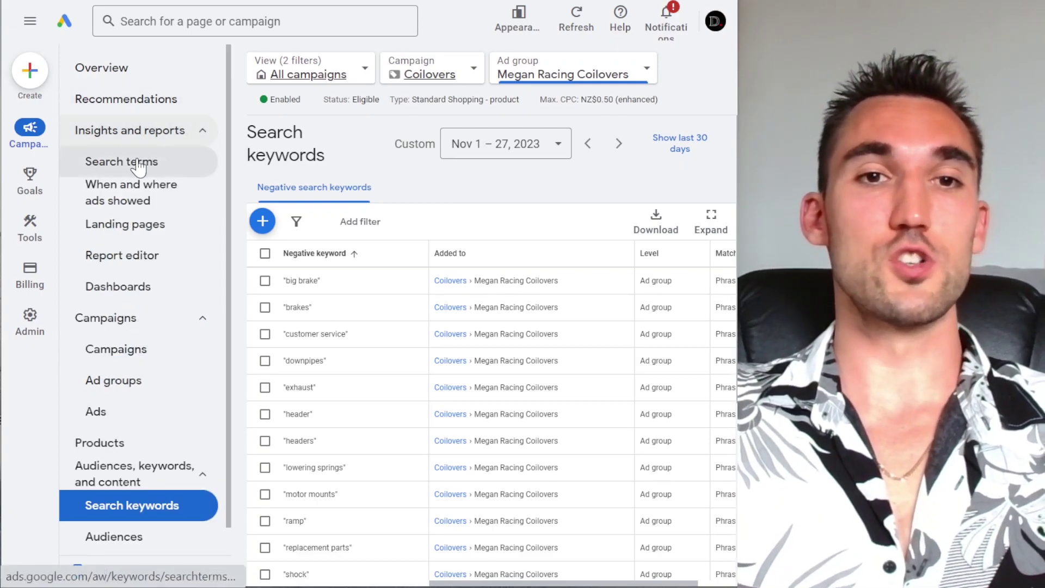
pyautogui.click(137, 163)
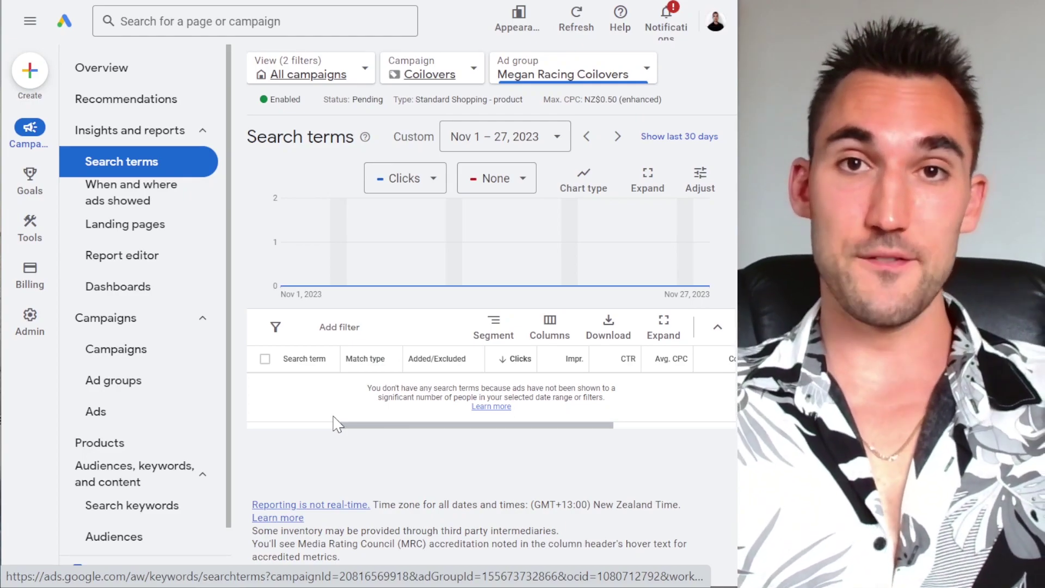
pyautogui.scroll(-1, 163, 381)
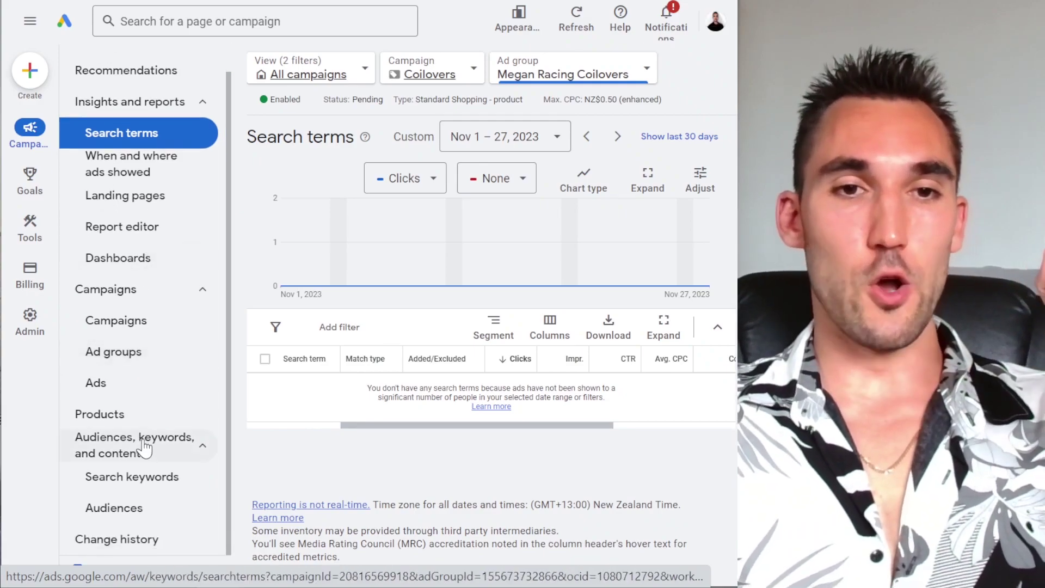
pyautogui.click(144, 412)
pyautogui.click(156, 387)
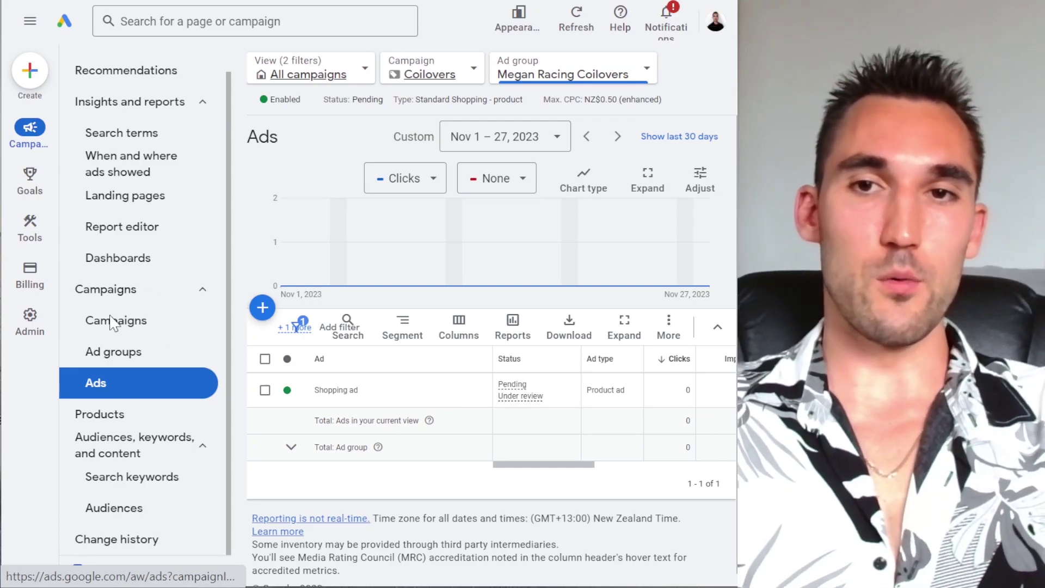
pyautogui.scroll(-1, 155, 435)
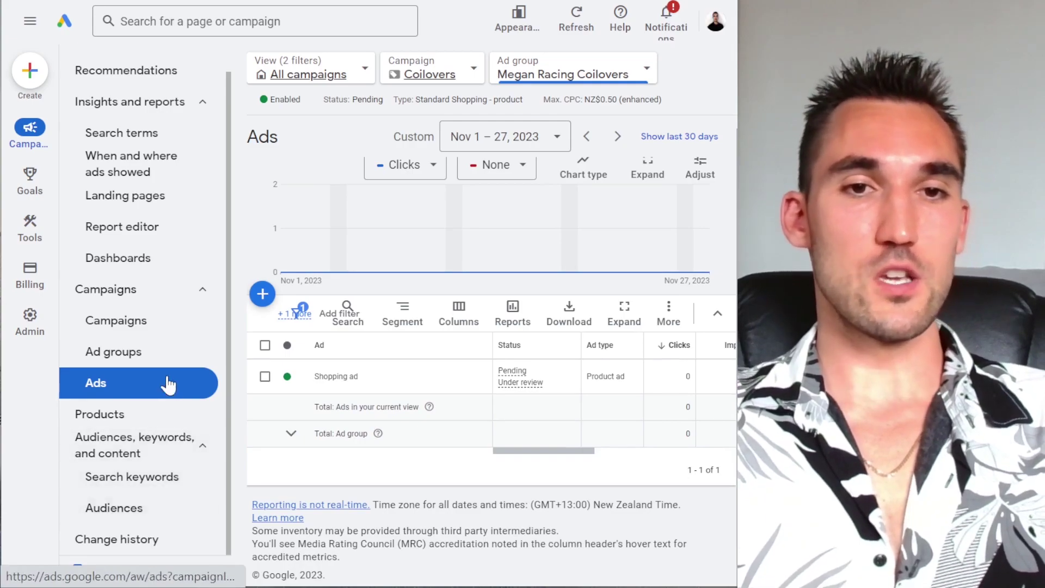
# Go to the Audiences page and open the audience segment editor at campaign level for Coilovers.
pyautogui.click(126, 514)
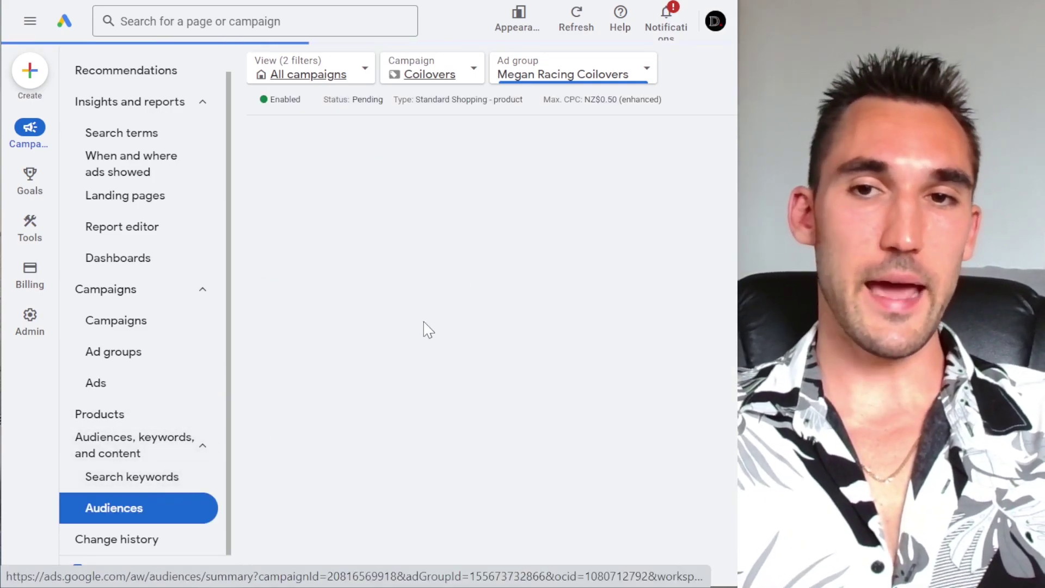
pyautogui.hotkey('ctrl', '-')
pyautogui.click(669, 141)
pyautogui.hotkey('ctrl', '+')
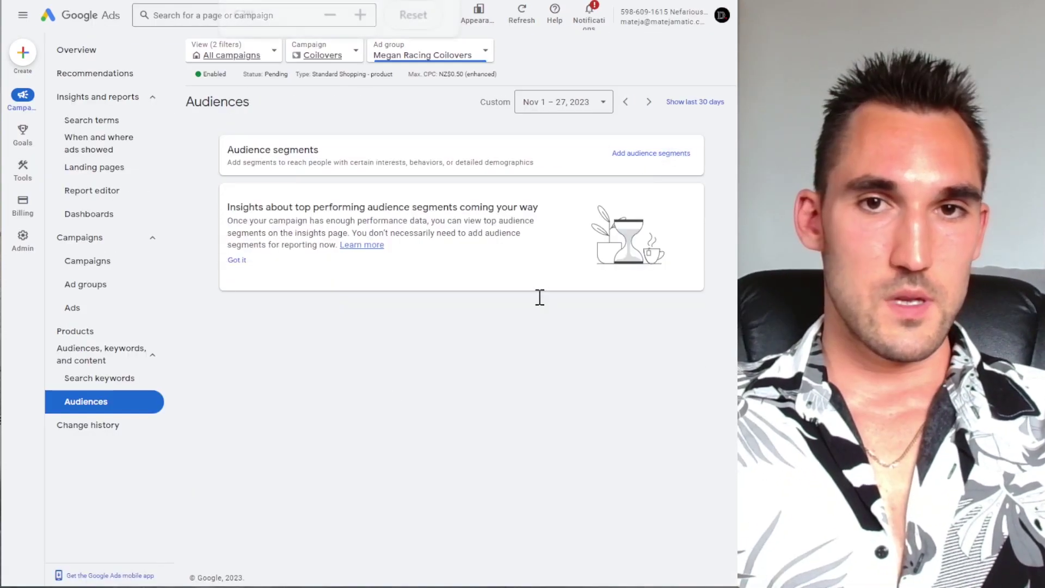
pyautogui.hotkey('ctrl', '-')
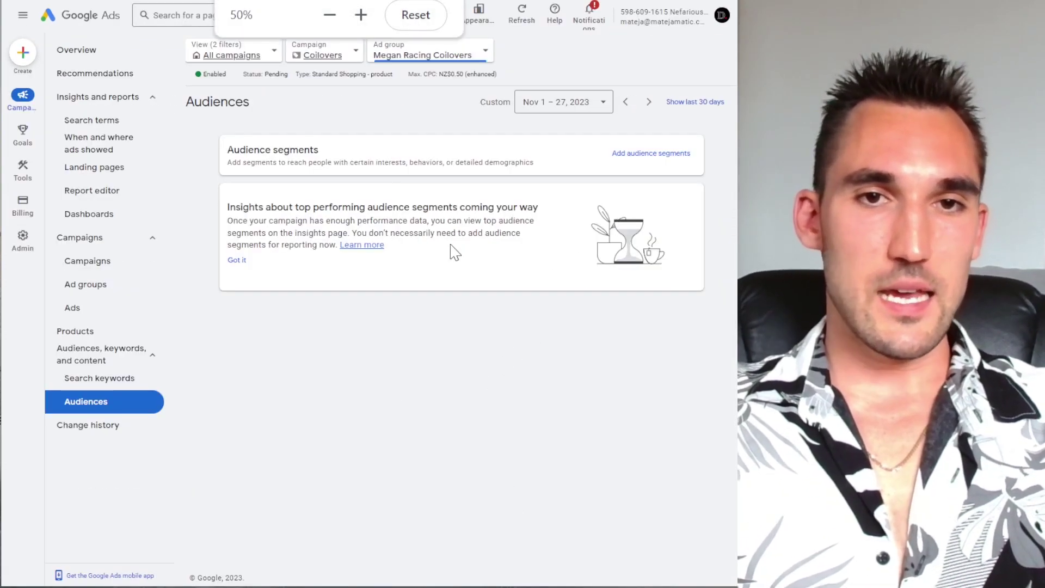
pyautogui.click(652, 154)
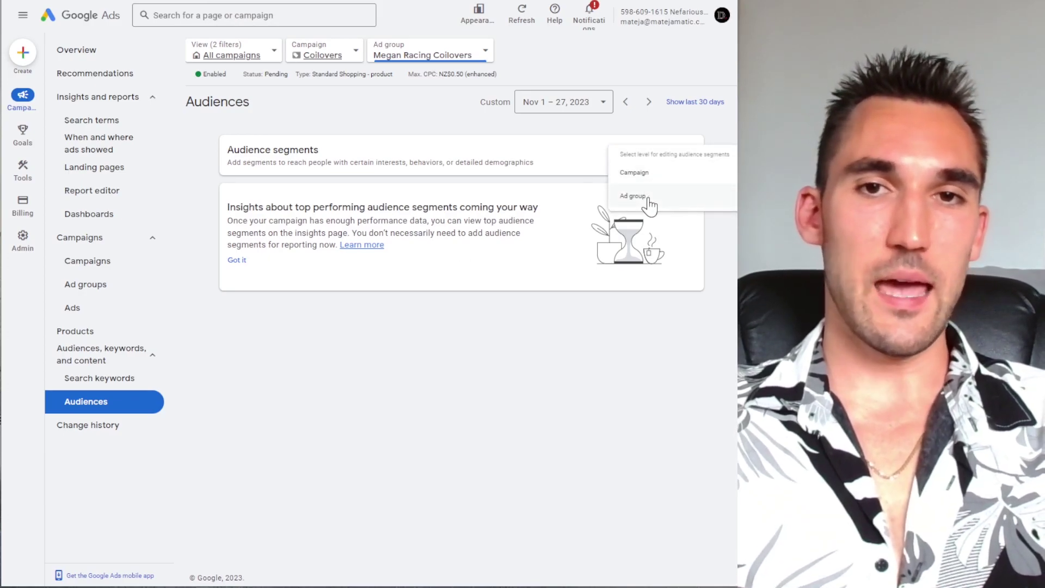
pyautogui.click(646, 176)
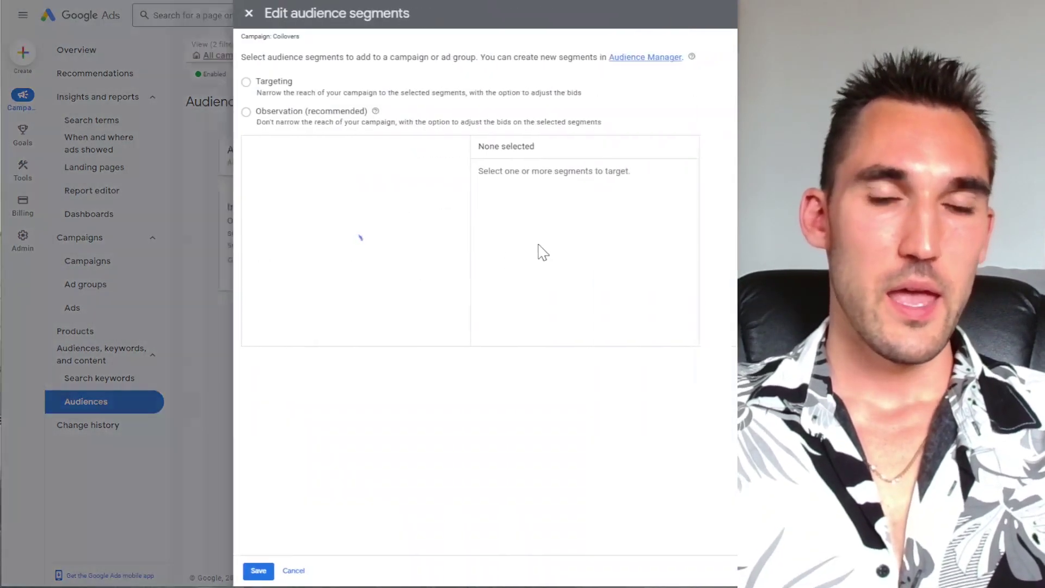
pyautogui.hotkey('ctrl', '+')
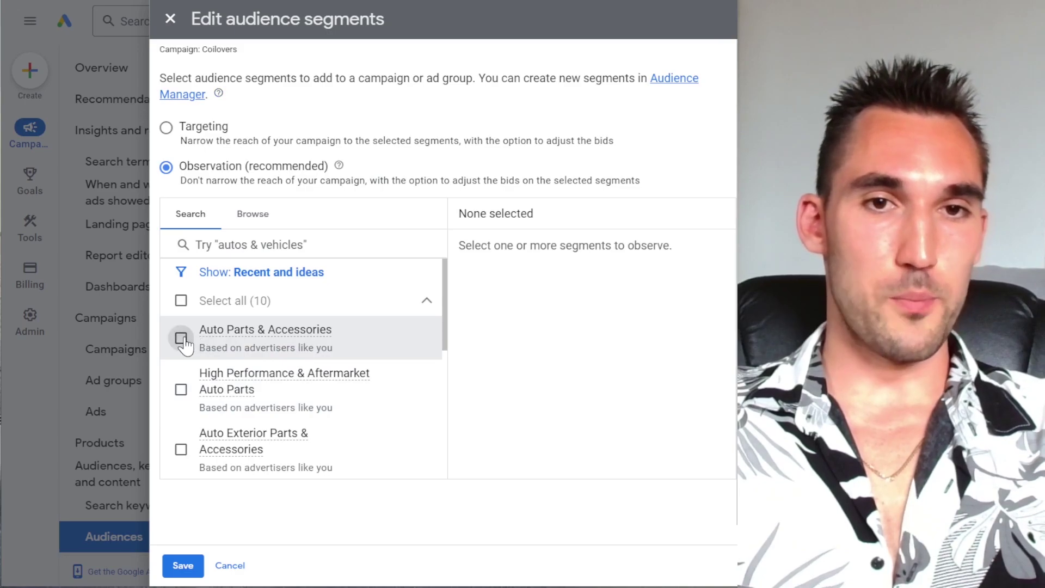
# Select Auto Parts & Accessories, High Performance & Aftermarket Auto Parts, Auto Exterior Parts & Accessories, Auto Enthusiasts, and Auto Repair & Maintenance as observation segments.
pyautogui.click(272, 346)
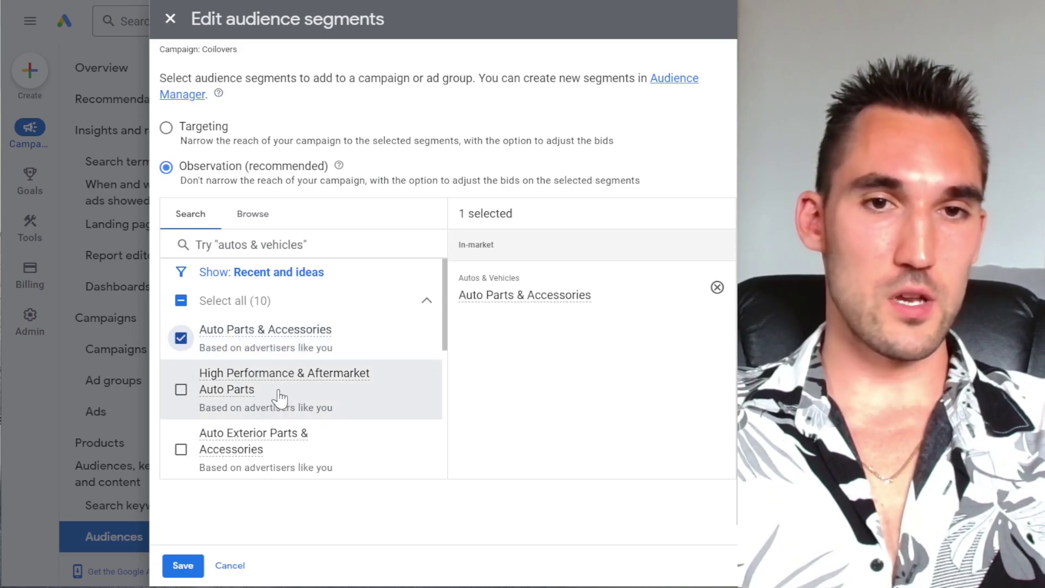
pyautogui.click(181, 390)
pyautogui.scroll(-2, 367, 402)
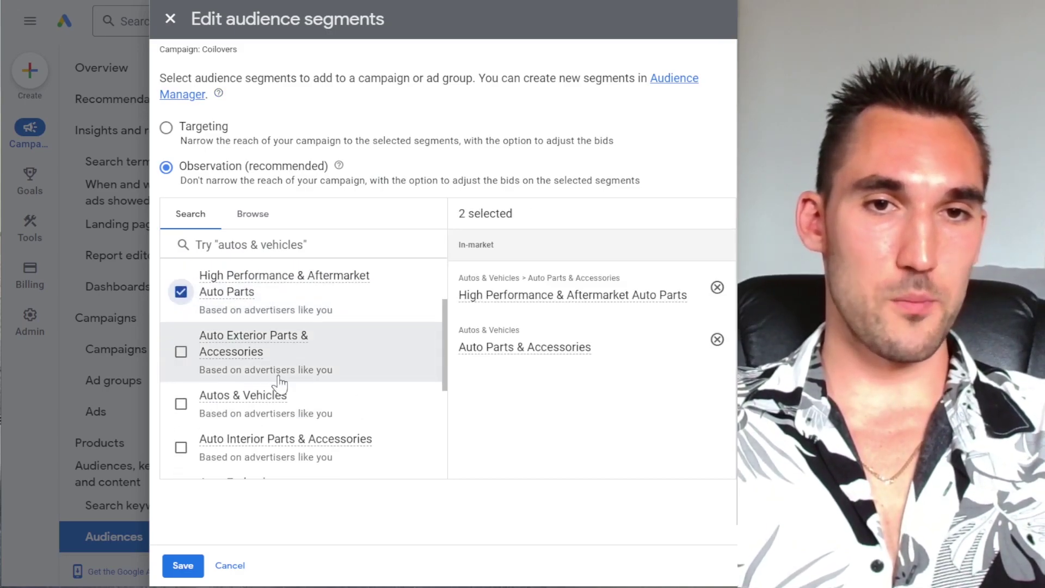
pyautogui.click(180, 352)
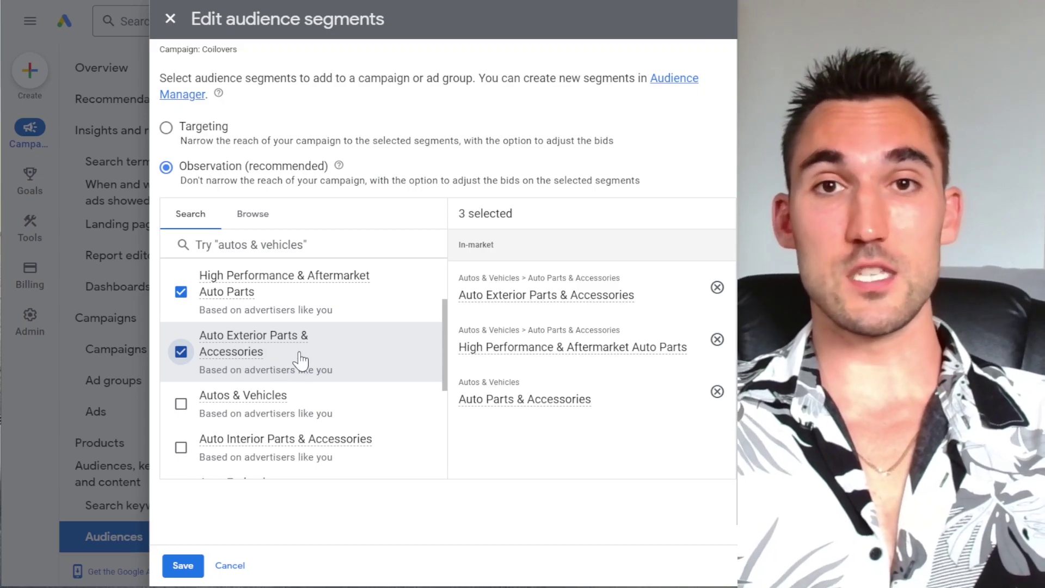
pyautogui.scroll(-2, 326, 381)
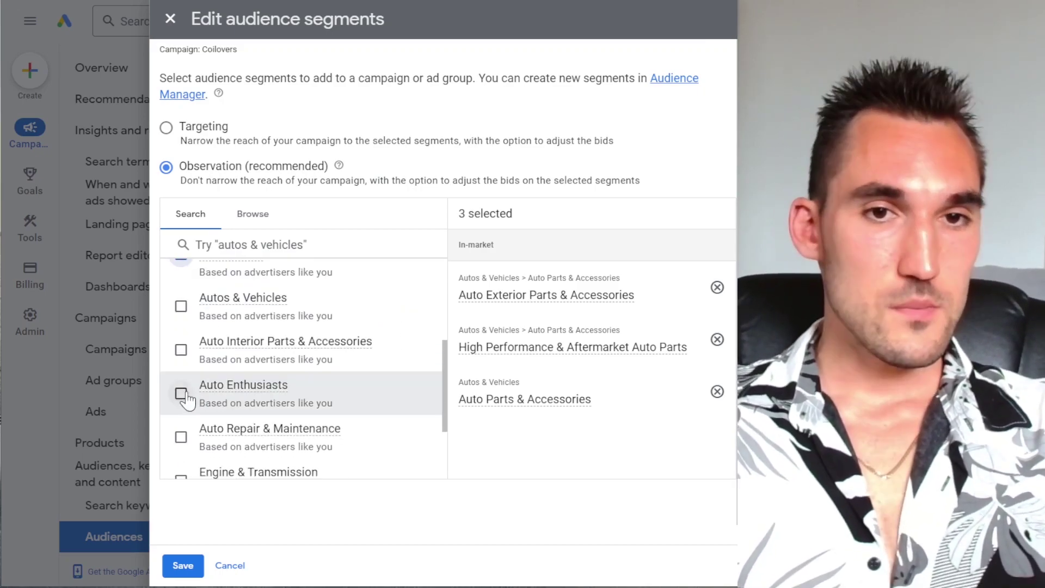
pyautogui.click(285, 410)
pyautogui.scroll(-2, 248, 398)
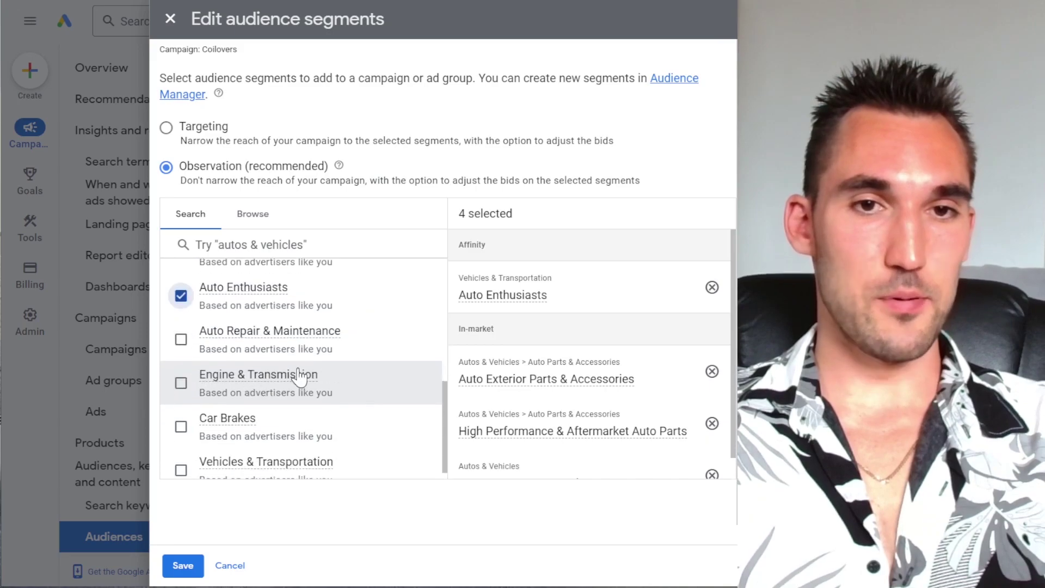
pyautogui.click(182, 339)
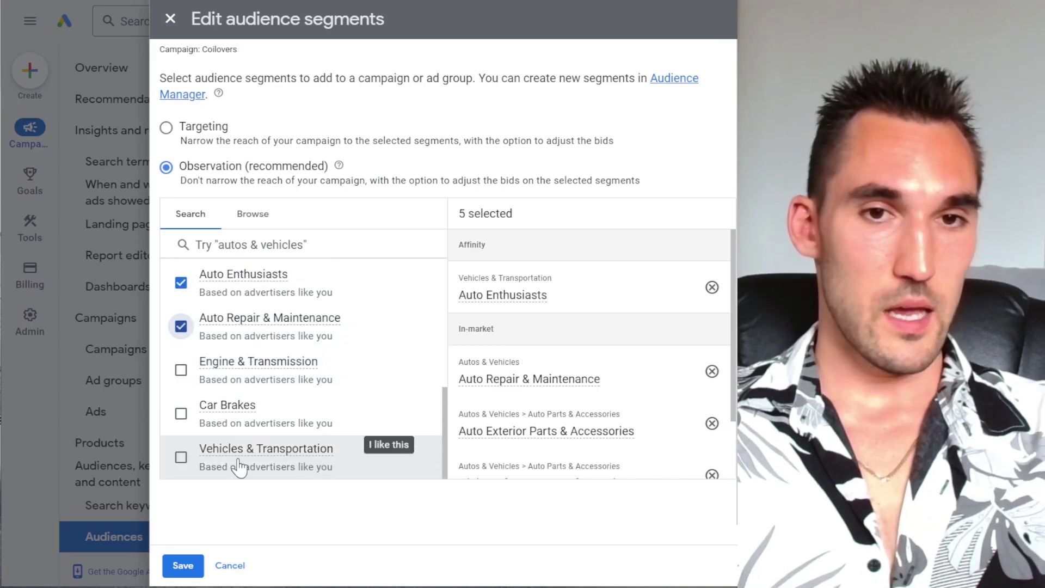
# Search the audience segments for suspension, look through the results and clear the search.
pyautogui.scroll(5, 211, 432)
pyautogui.click(239, 235)
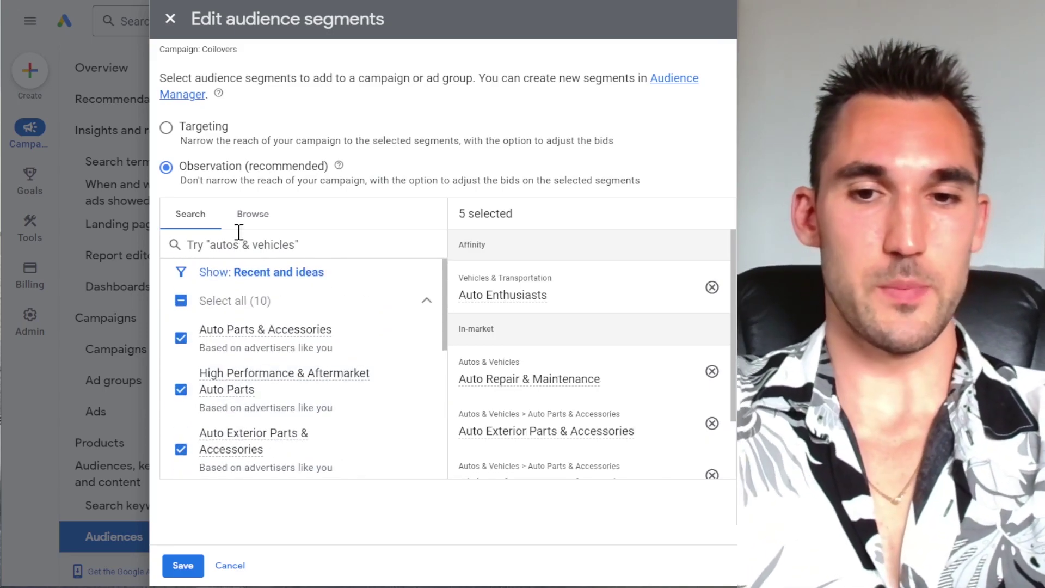
pyautogui.write('suspension')
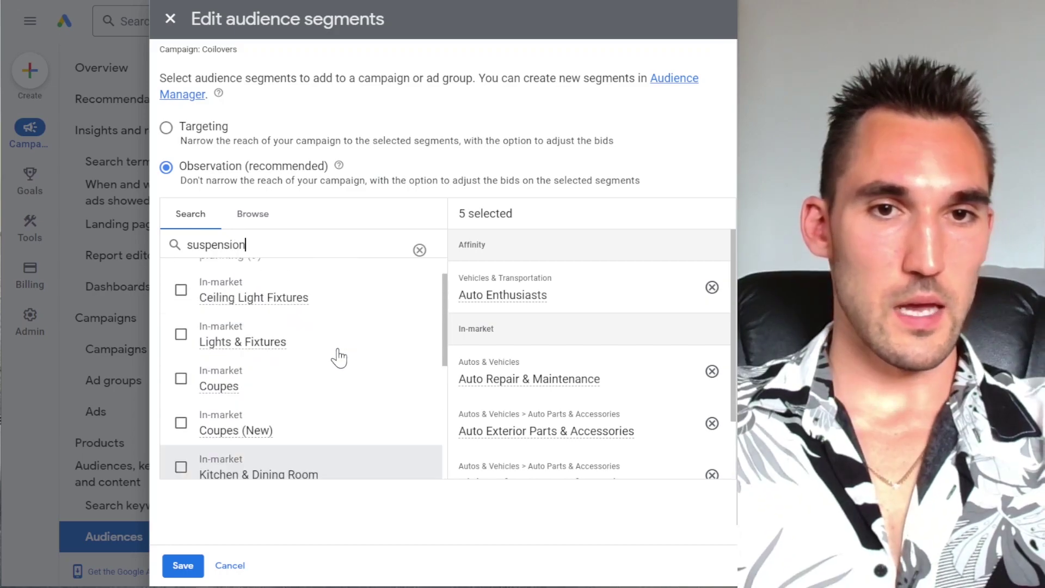
pyautogui.moveTo(252, 245); pyautogui.dragTo(184, 245)
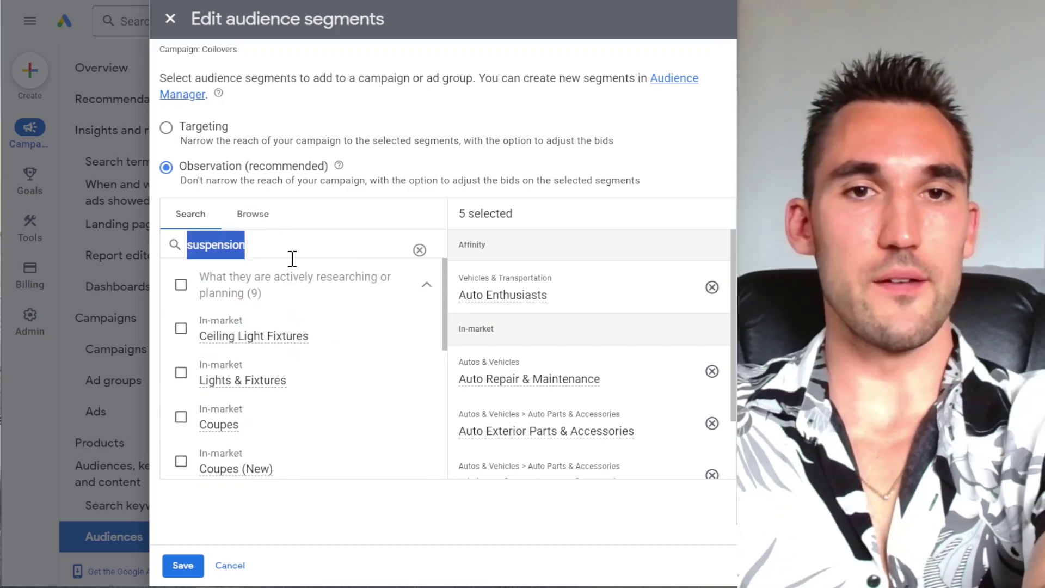
pyautogui.press('BackSpace')
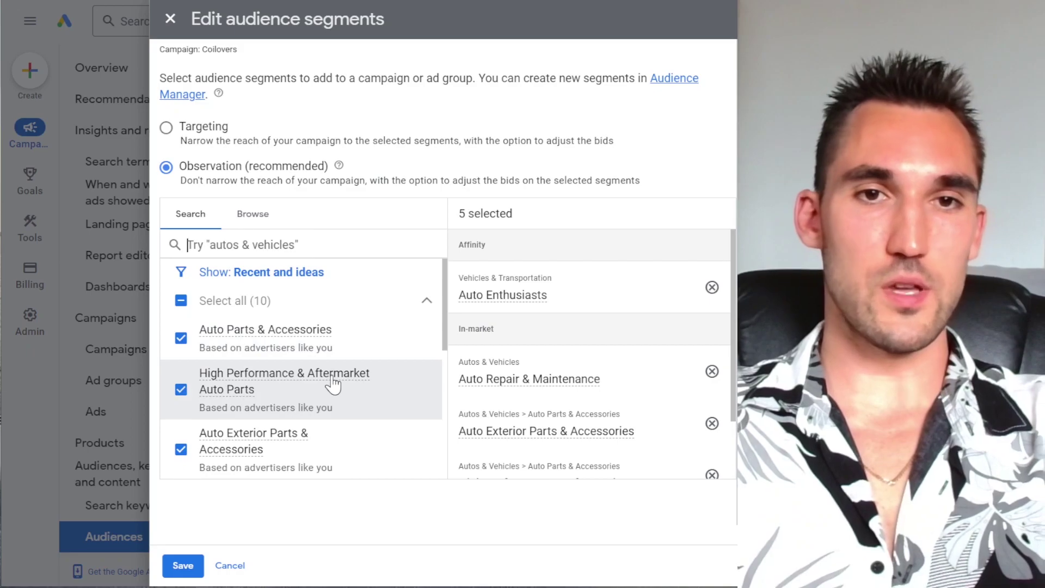
# Search the audience segments for car and review the results alongside the segments already selected.
pyautogui.write('car')
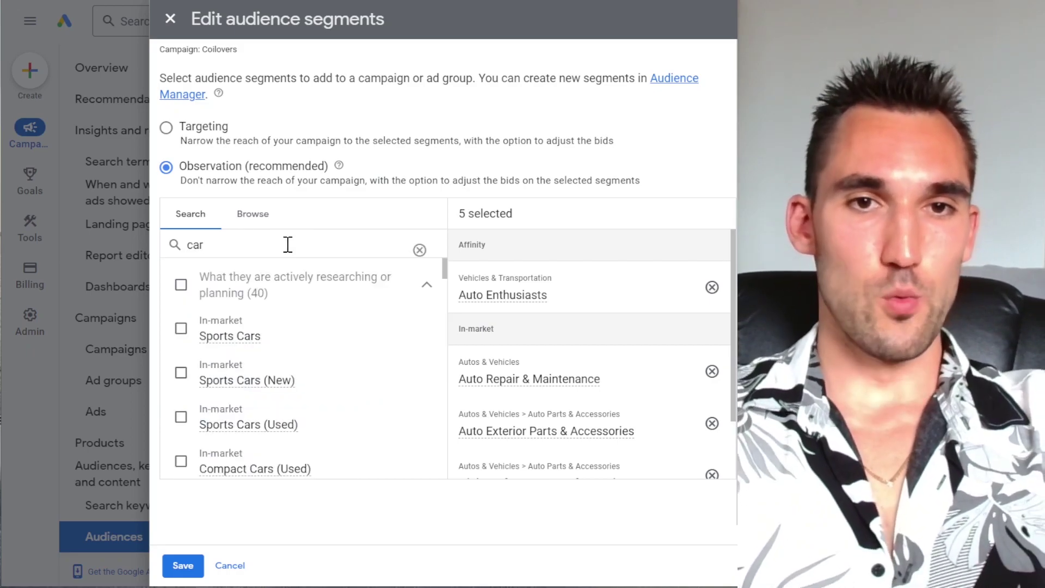
pyautogui.scroll(-3, 357, 479)
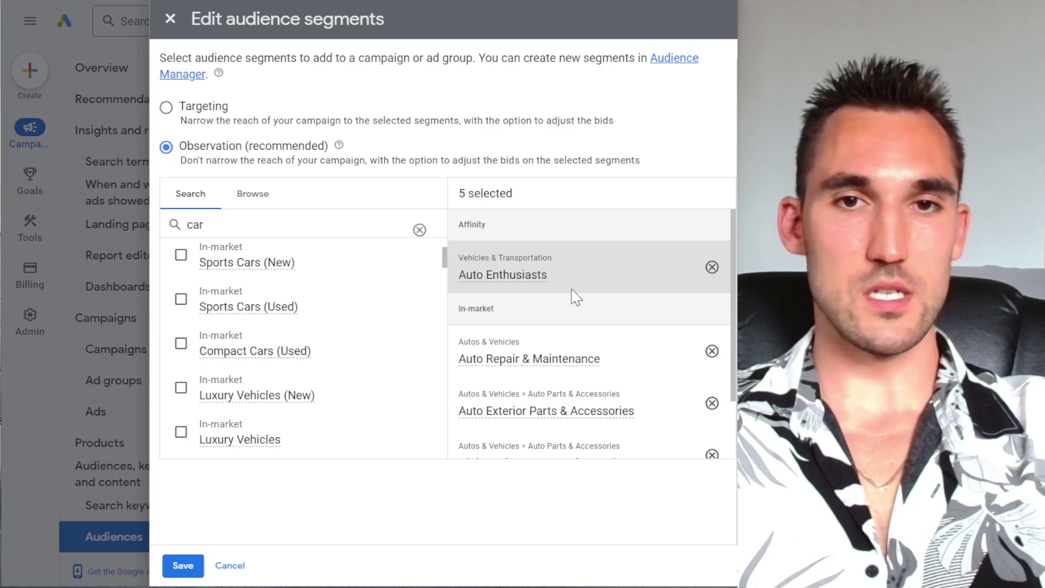
pyautogui.scroll(-2, 574, 297)
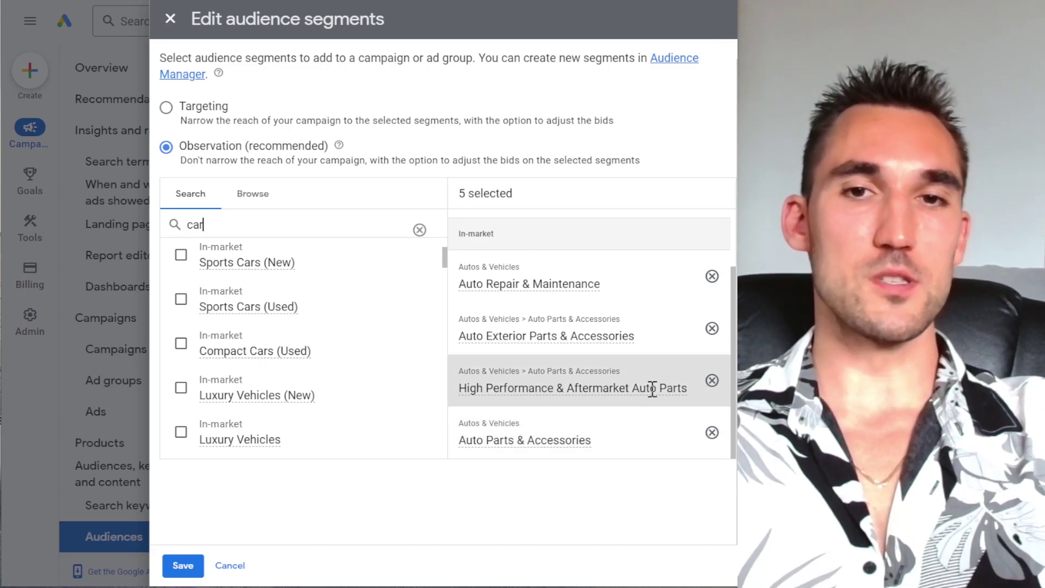
pyautogui.click(599, 384)
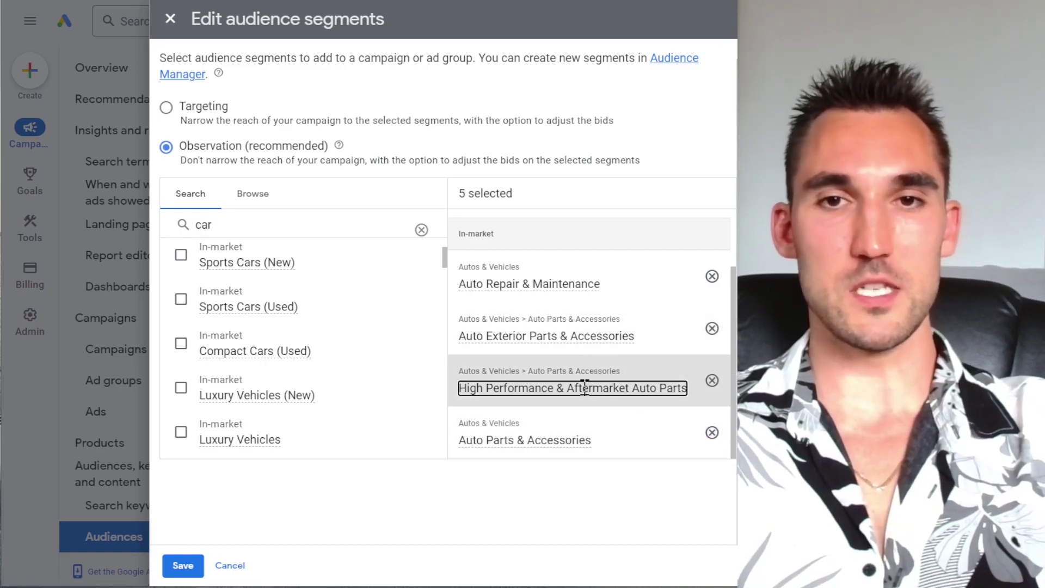
pyautogui.moveTo(584, 387)
pyautogui.scroll(3, 322, 385)
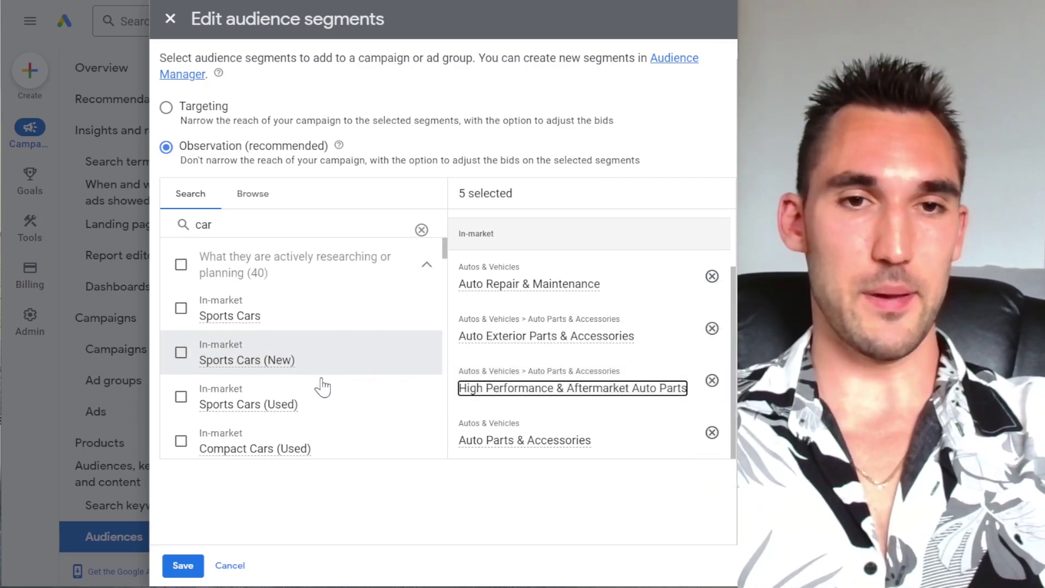
# Save the selected audience segments and reopen the campaign-level audience segment editor.
pyautogui.click(181, 566)
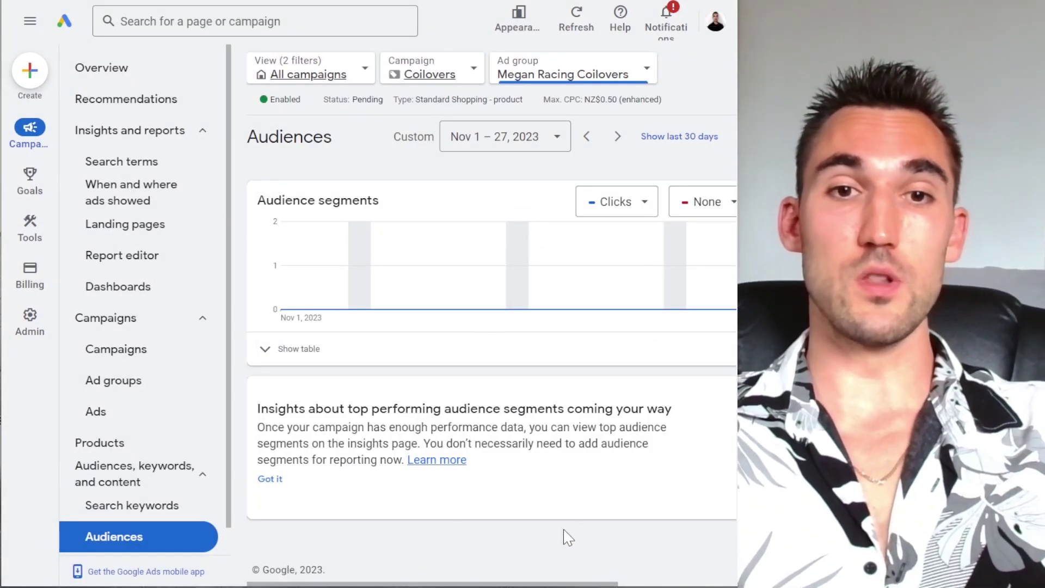
pyautogui.hotkey('ctrl', '-')
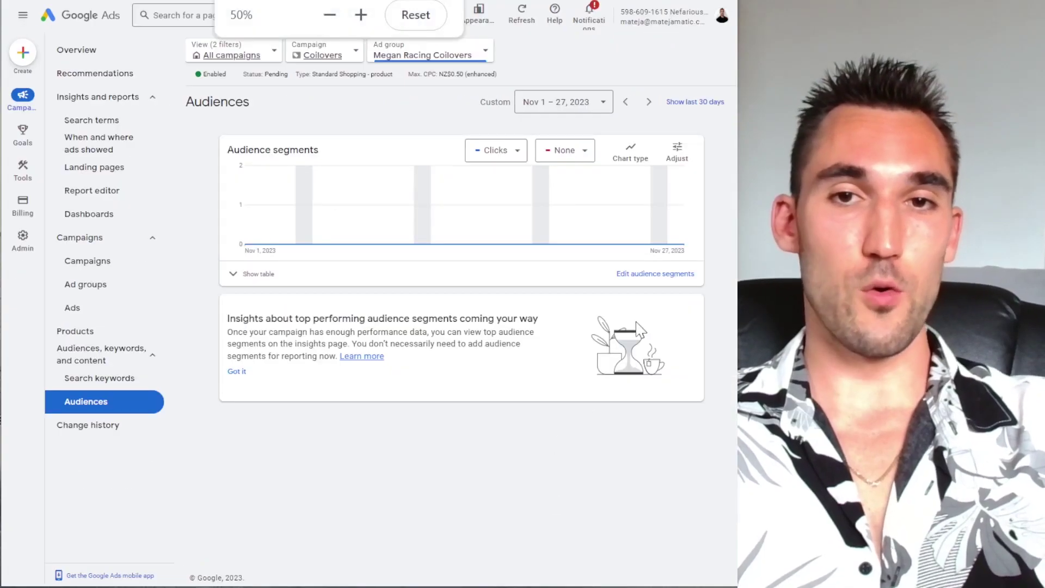
pyautogui.click(652, 275)
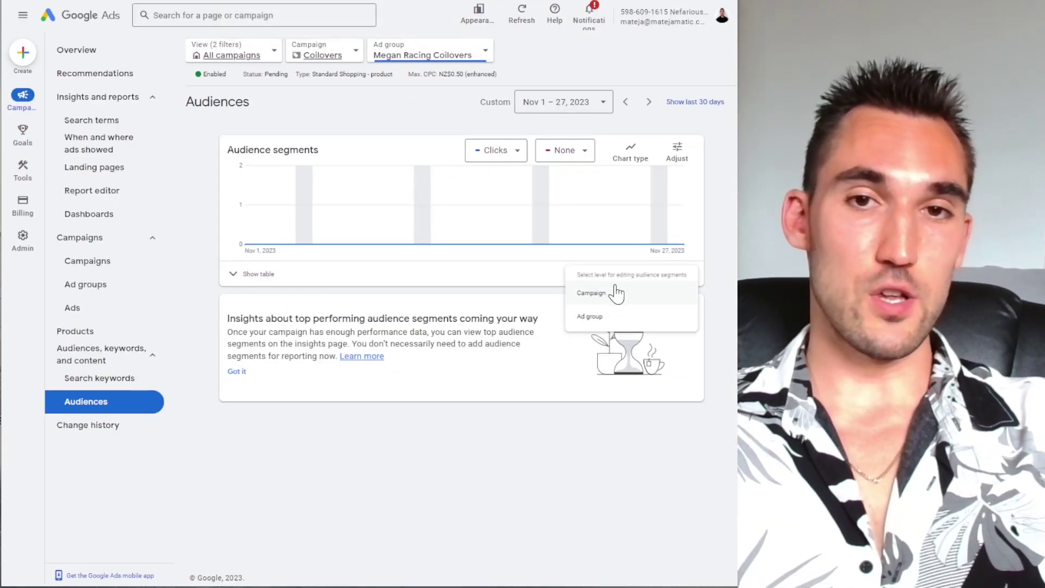
pyautogui.click(574, 306)
pyautogui.click(677, 275)
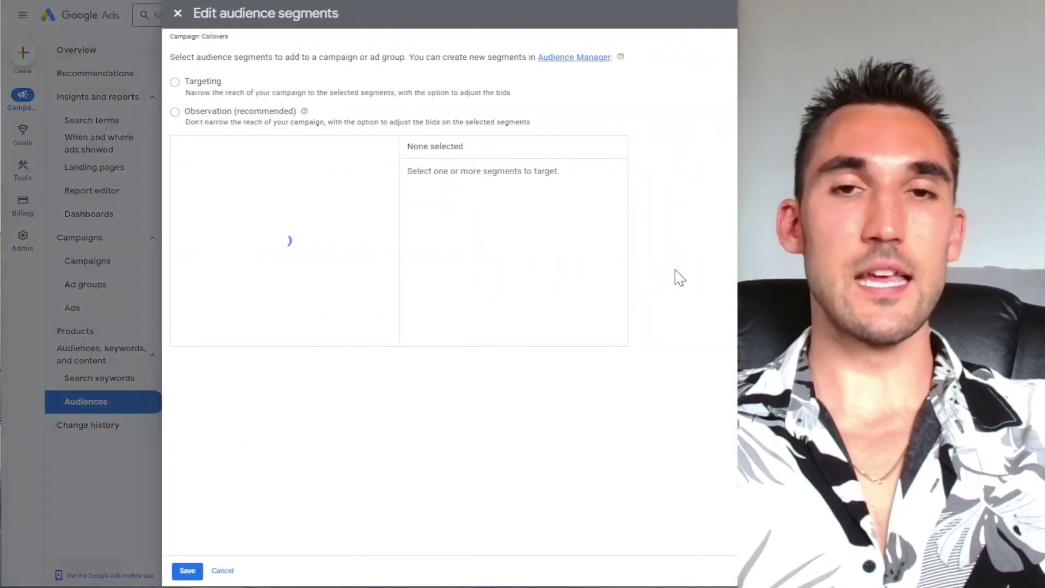
# Check the observation setting and selected segments in the Coilovers audience segment editor, and close the editor without saving.
pyautogui.click(162, 112)
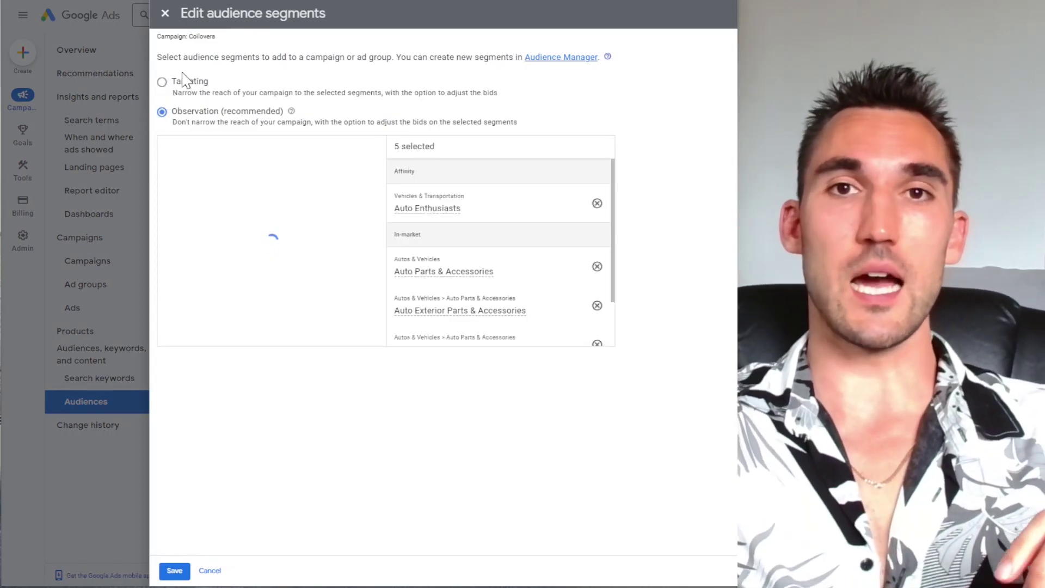
pyautogui.click(165, 13)
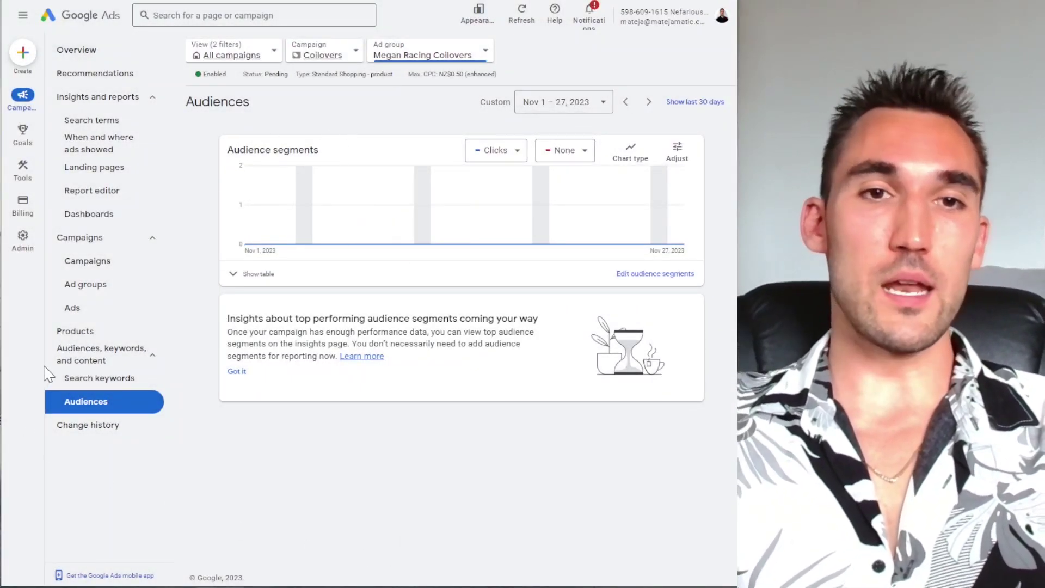
# Open the campaigns list, select the Coilovers campaign and copy it.
pyautogui.hotkey('ctrl', '-')
pyautogui.hotkey('ctrl', '+')
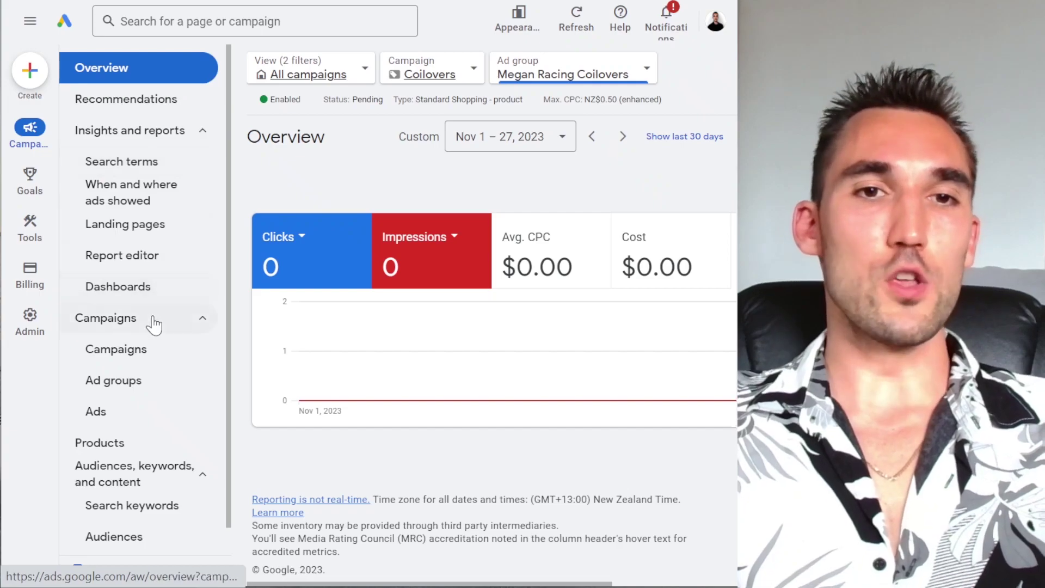
pyautogui.click(153, 349)
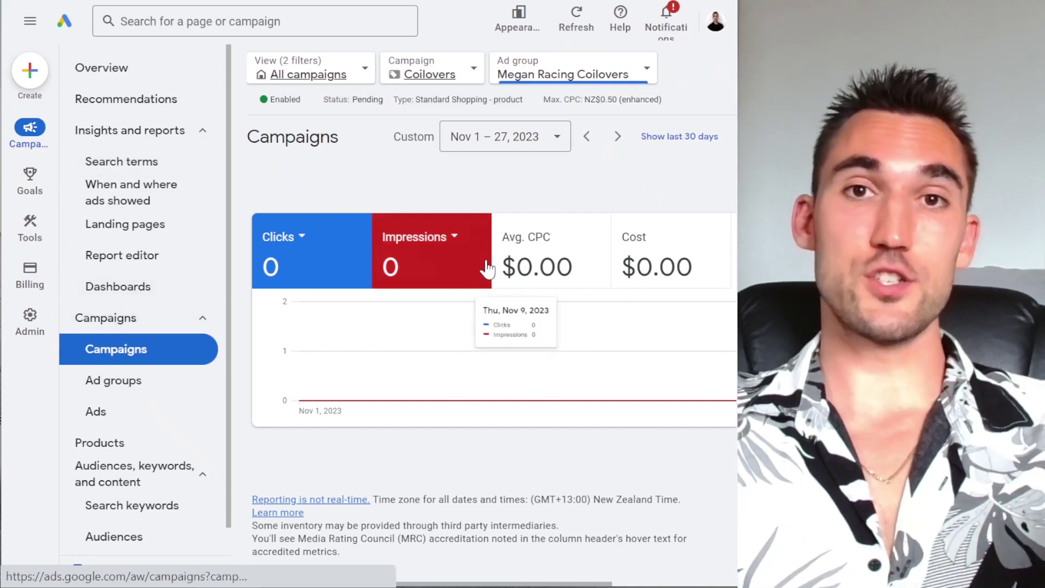
pyautogui.click(163, 361)
pyautogui.click(265, 379)
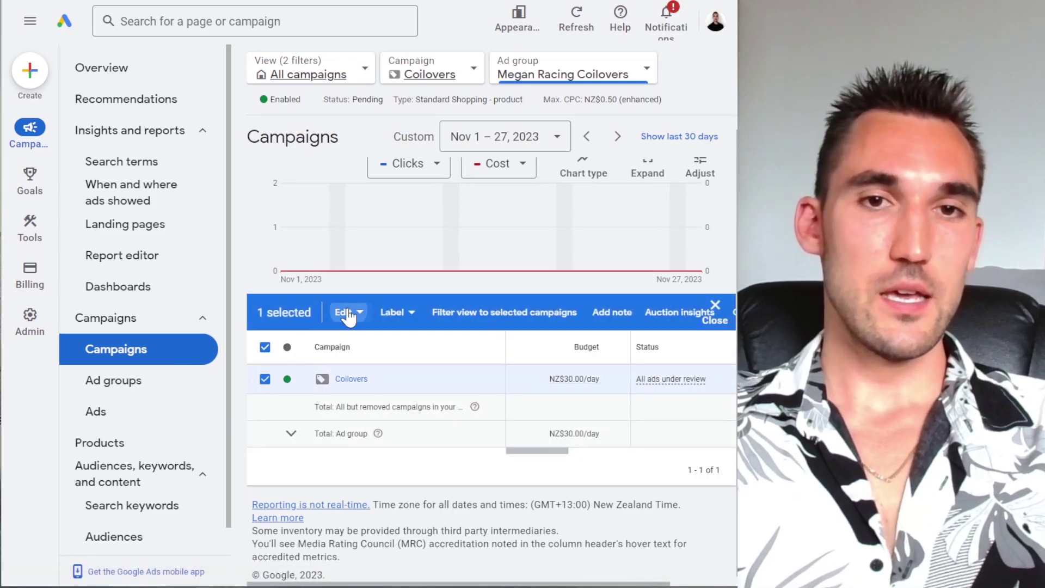
pyautogui.click(346, 311)
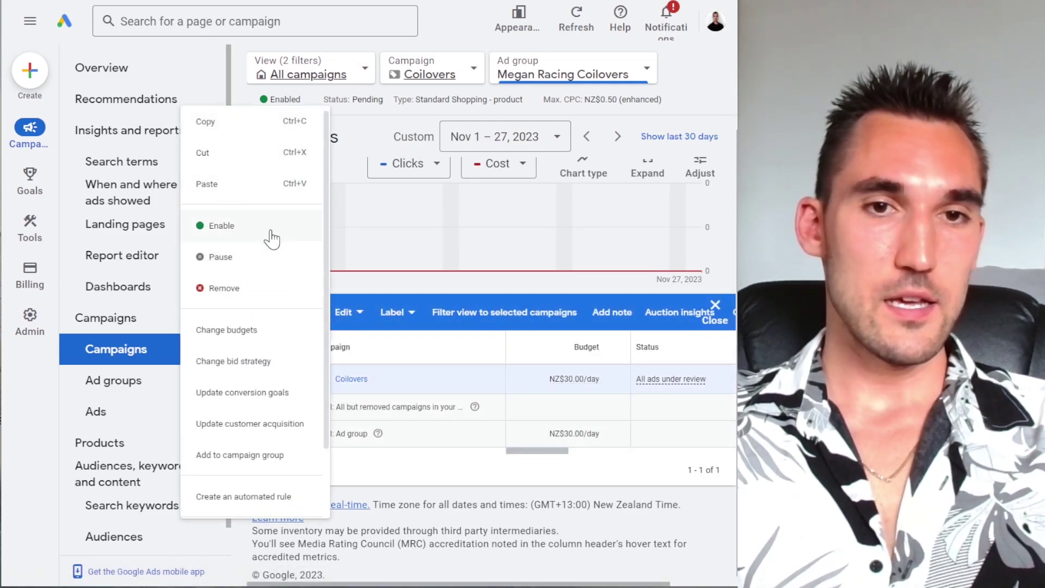
pyautogui.click(261, 129)
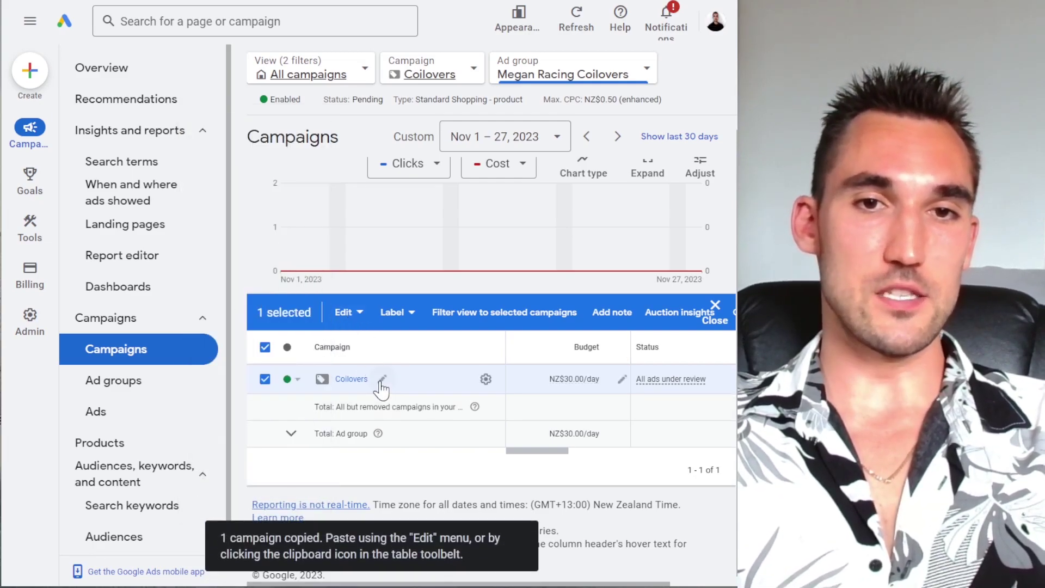
# Rename the Coilovers campaign as "Coilovers - Manual CPC - USA" and save the name.
pyautogui.click(380, 380)
pyautogui.write('-')
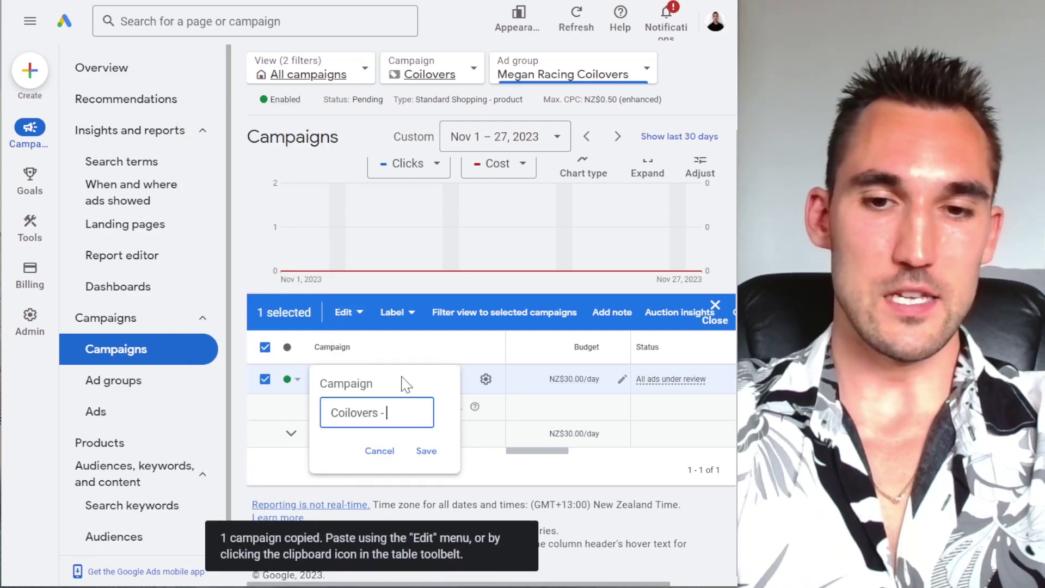
pyautogui.write(' Manual CPC')
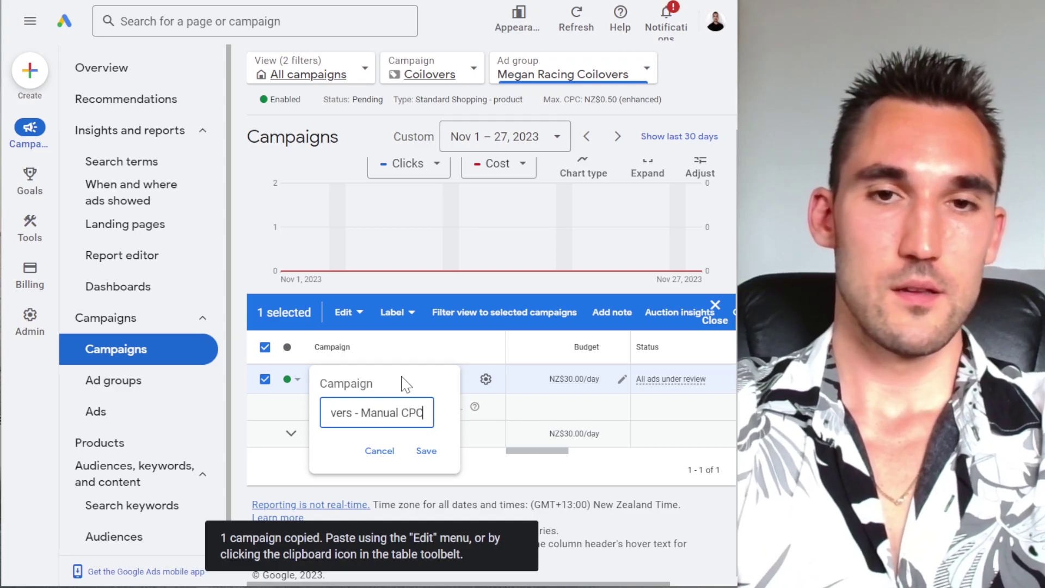
pyautogui.write(' - USA')
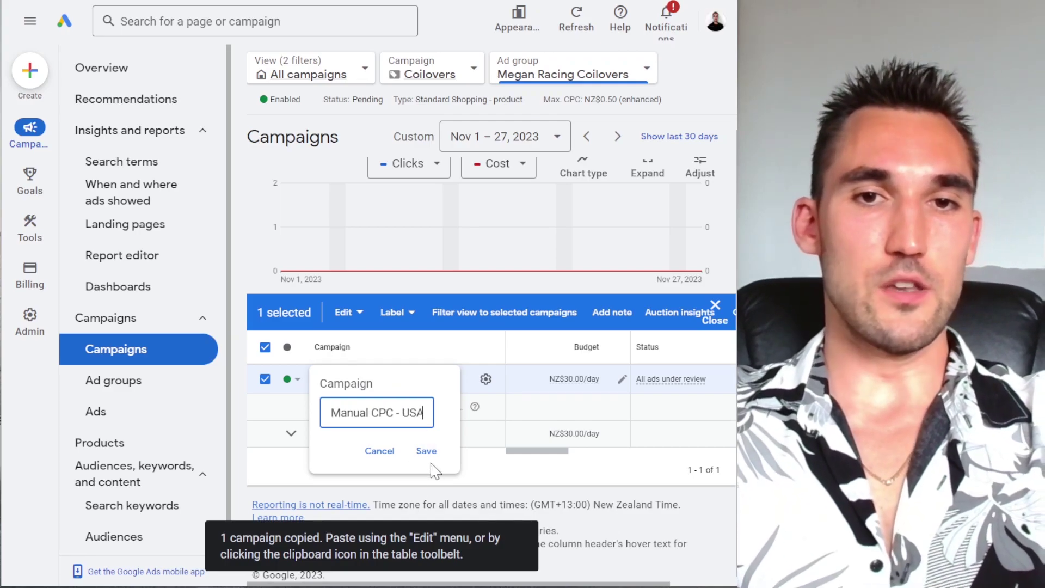
pyautogui.click(427, 453)
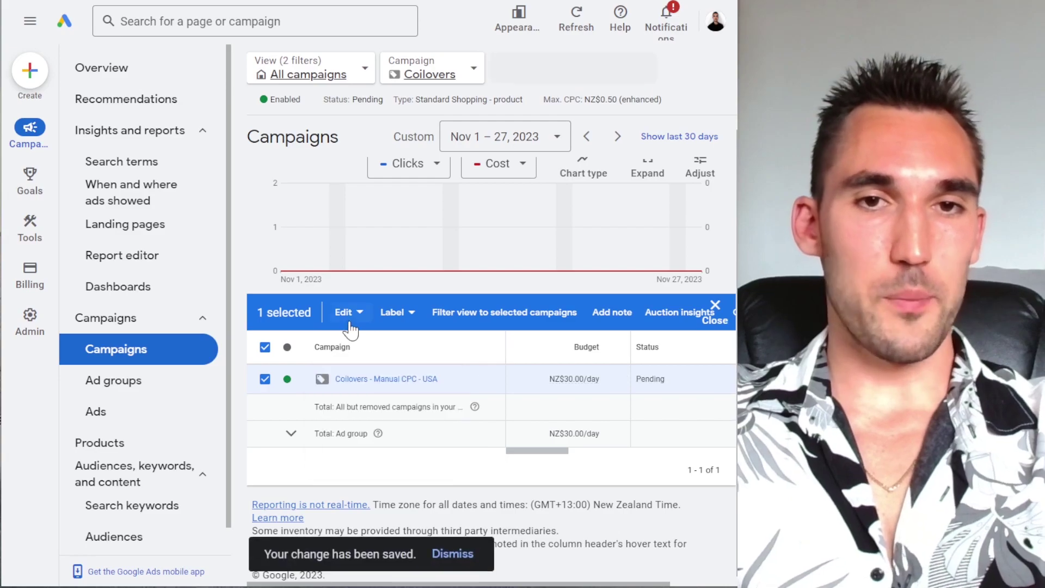
# Copy the Coilovers - Manual CPC - USA campaign and paste it into the account with new campaigns paused after pasting.
pyautogui.click(349, 321)
pyautogui.click(345, 311)
pyautogui.click(345, 311)
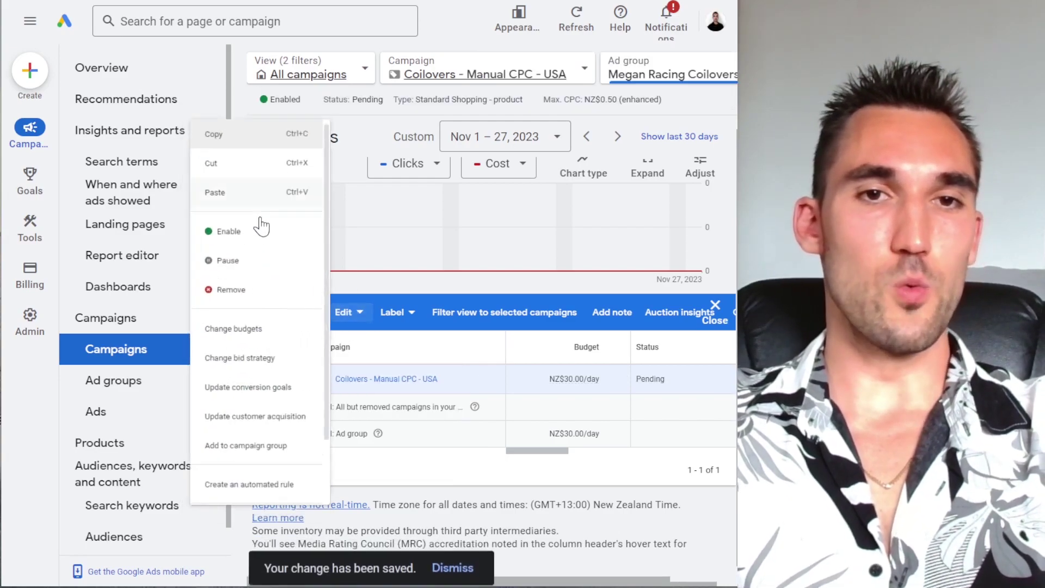
pyautogui.hotkey('ctrl', 'c')
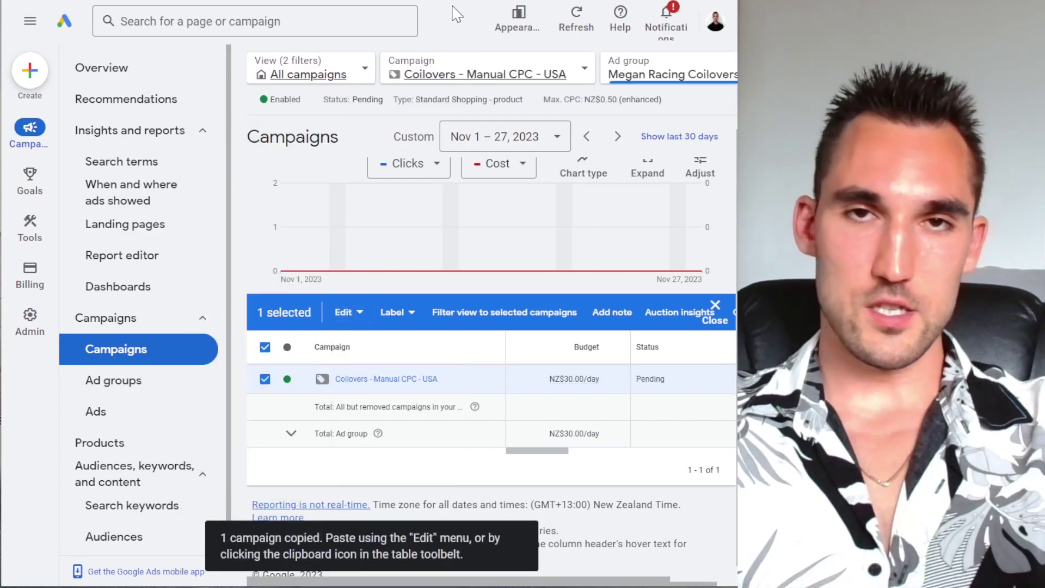
pyautogui.hotkey('ctrl', 'v')
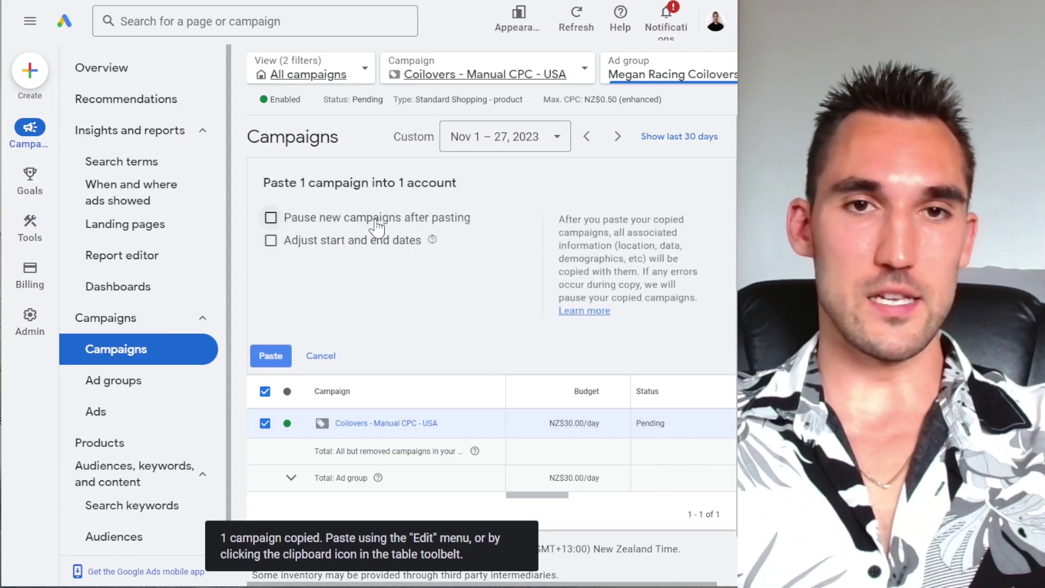
pyautogui.click(376, 222)
pyautogui.click(267, 357)
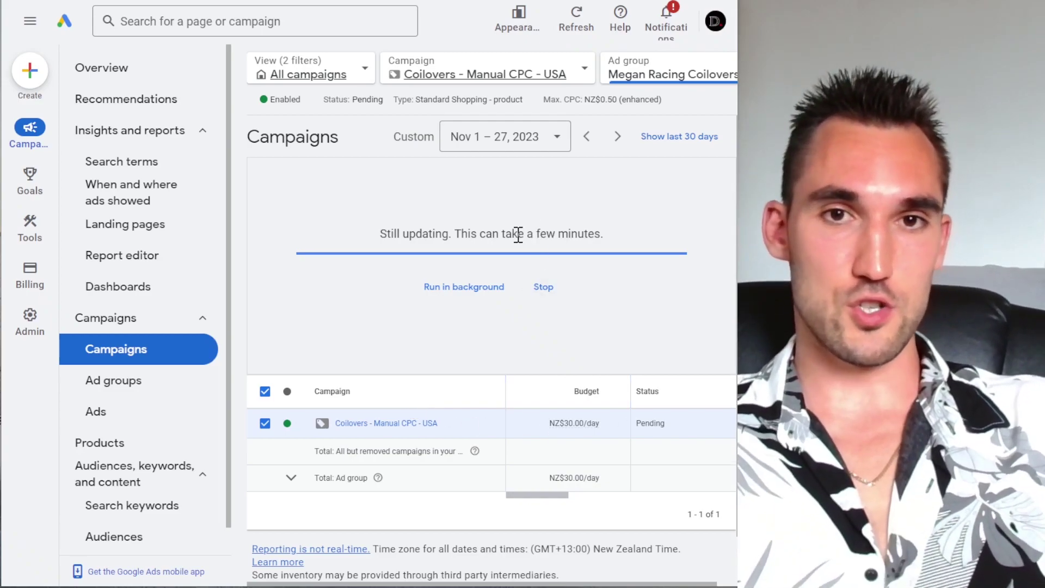
pyautogui.moveTo(385, 238); pyautogui.dragTo(604, 235)
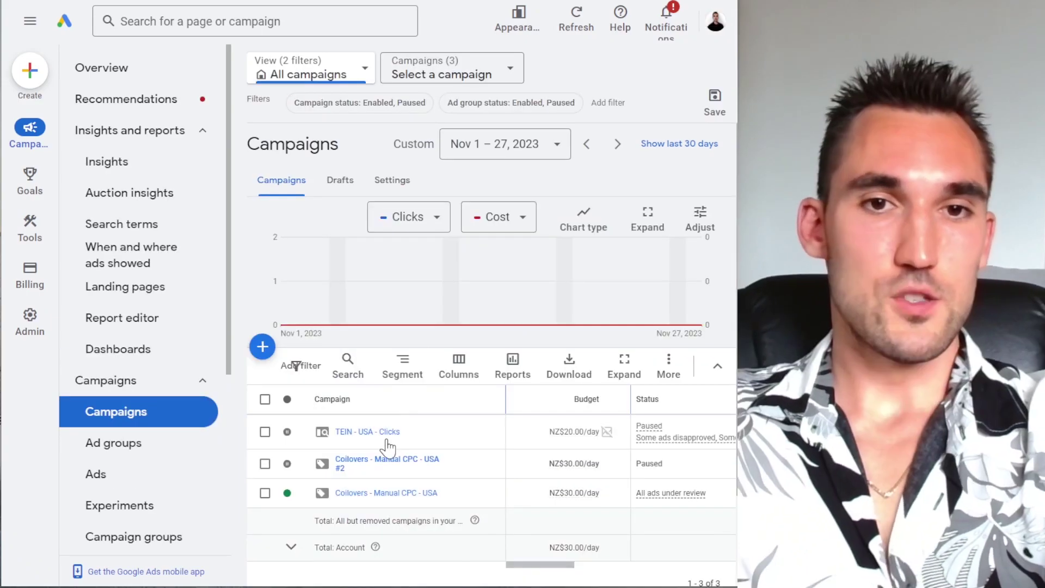
# Rename the pasted campaign copy as "Coilovers - Target ROAS - USA" and save the name.
pyautogui.scroll(-2, 441, 468)
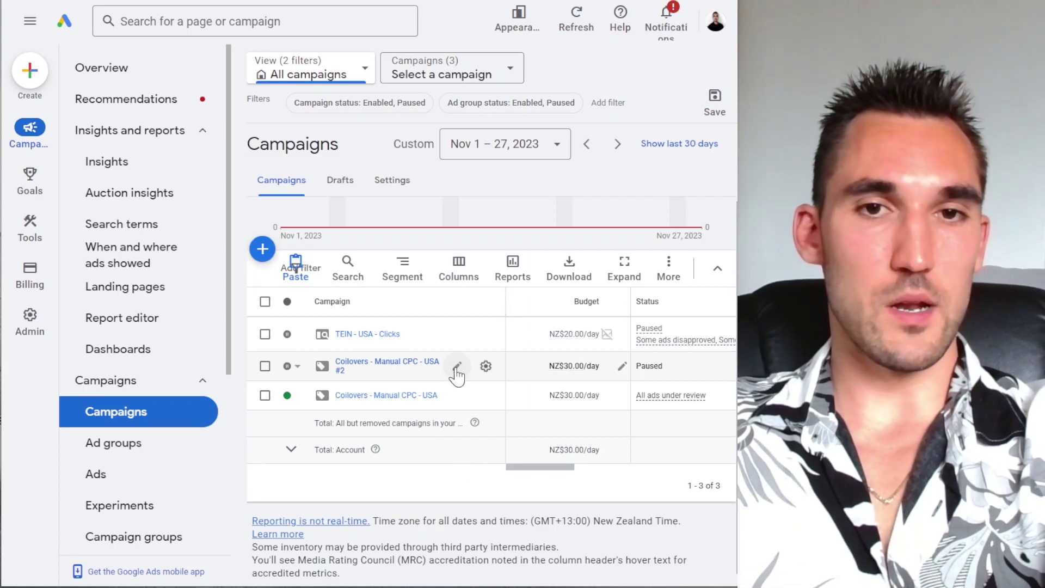
pyautogui.click(457, 366)
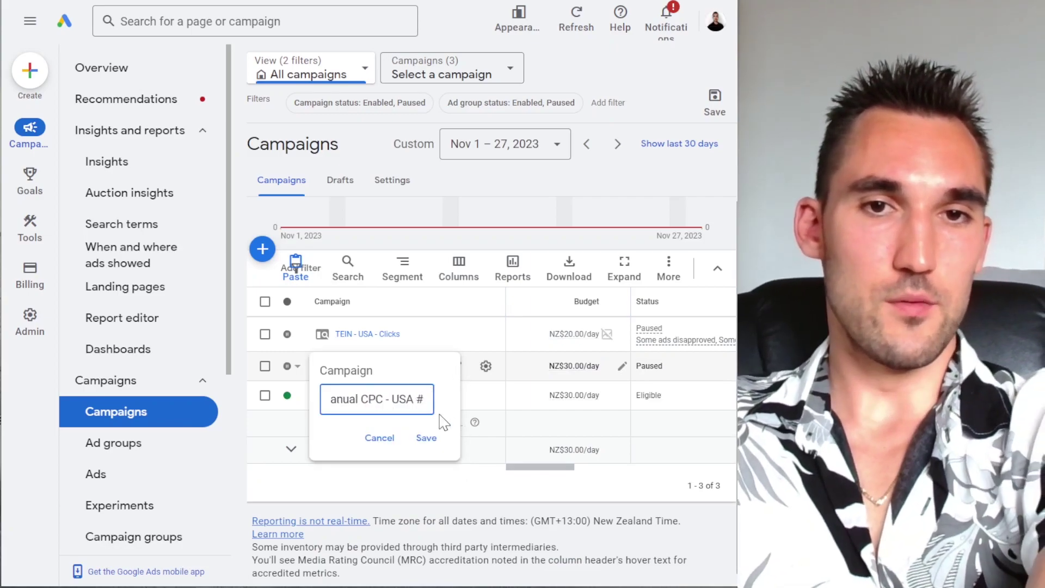
pyautogui.moveTo(396, 399); pyautogui.dragTo(351, 401)
pyautogui.write('T')
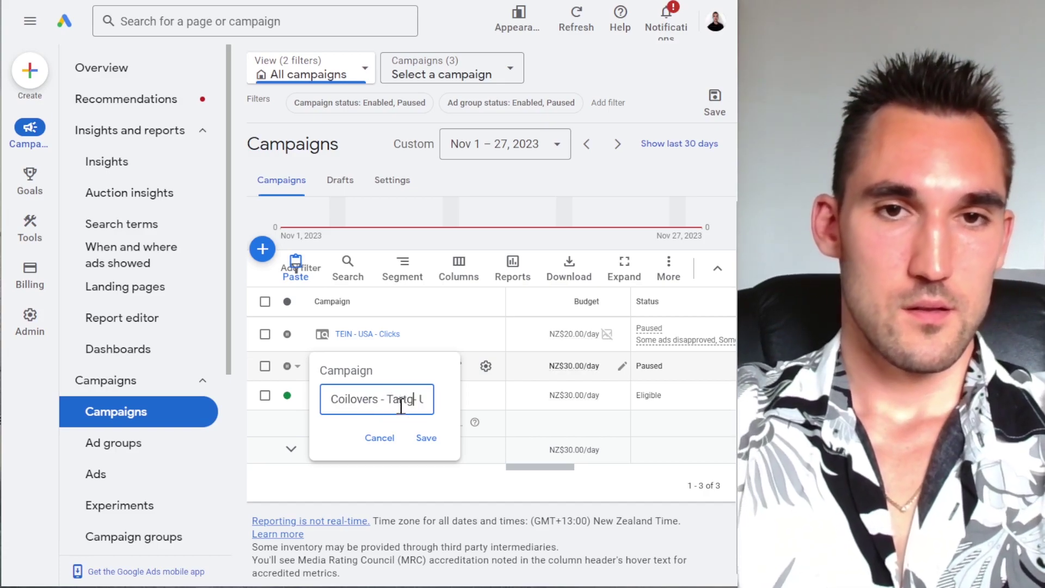
pyautogui.write('arget ROAS')
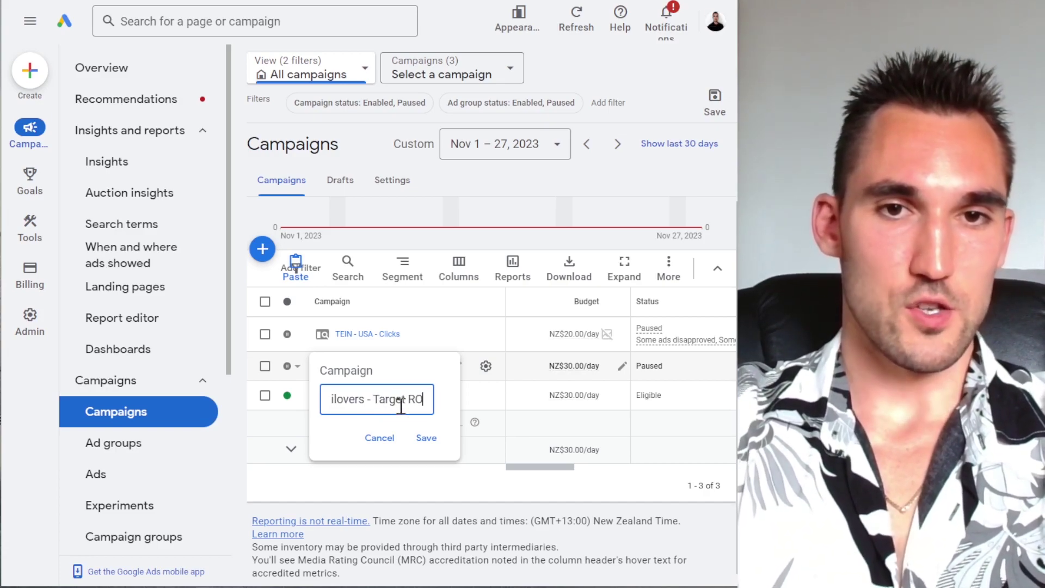
pyautogui.click(426, 437)
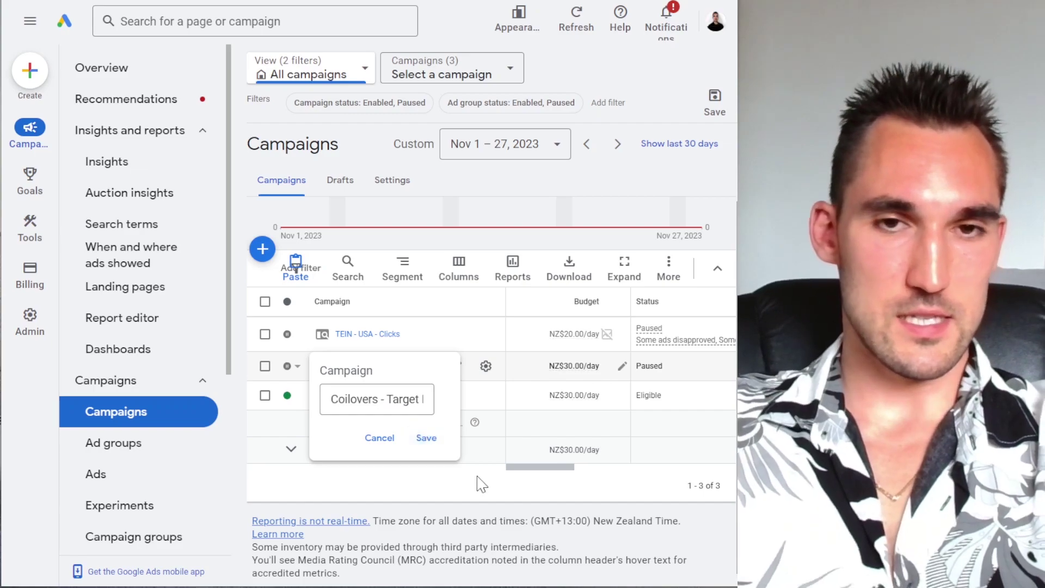
pyautogui.click(426, 437)
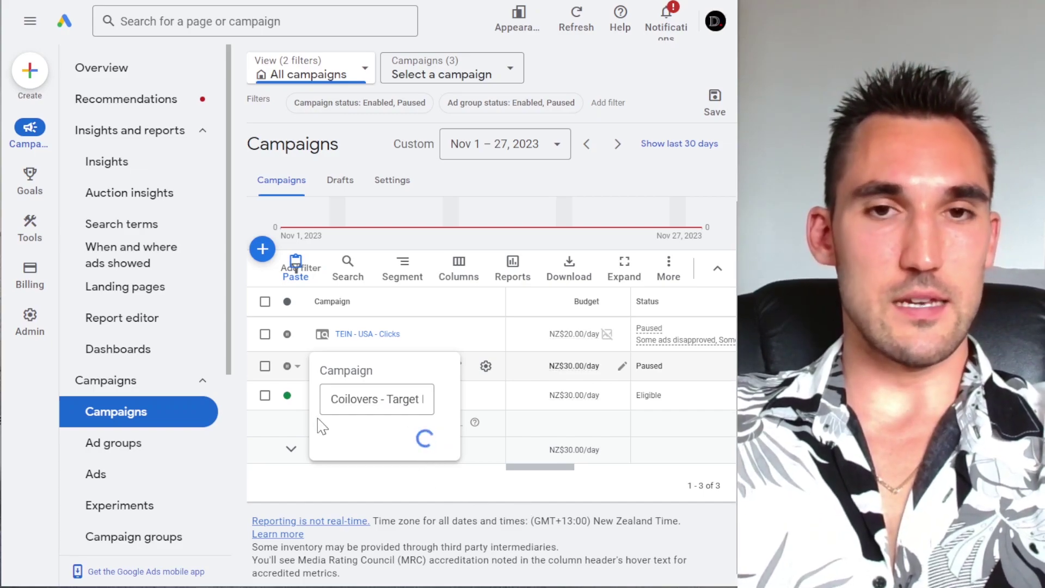
# Select the Coilovers - Target ROAS - USA campaign and choose Target ROAS as its new bid strategy.
pyautogui.click(266, 368)
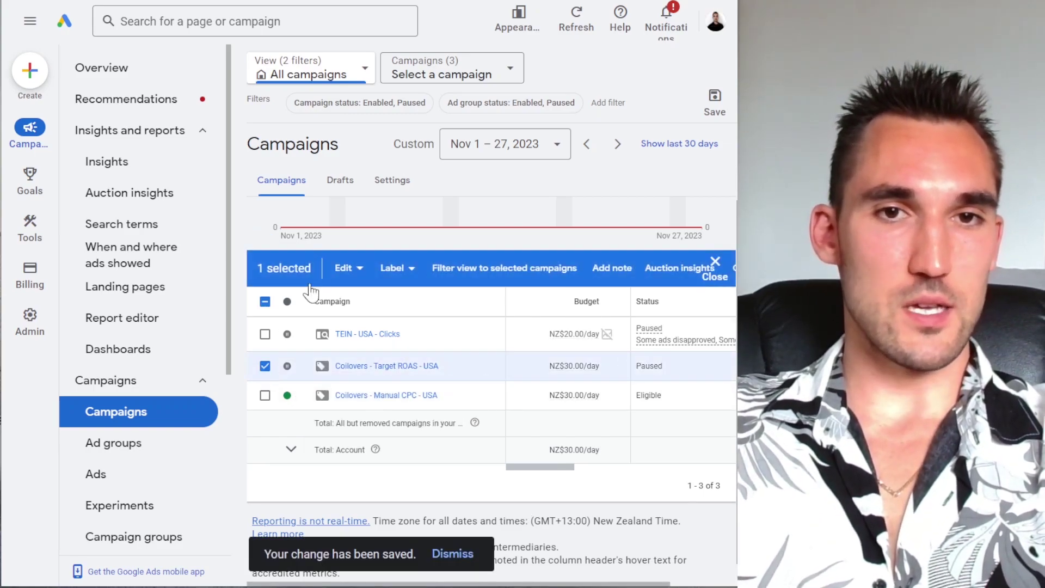
pyautogui.click(345, 269)
pyautogui.click(247, 318)
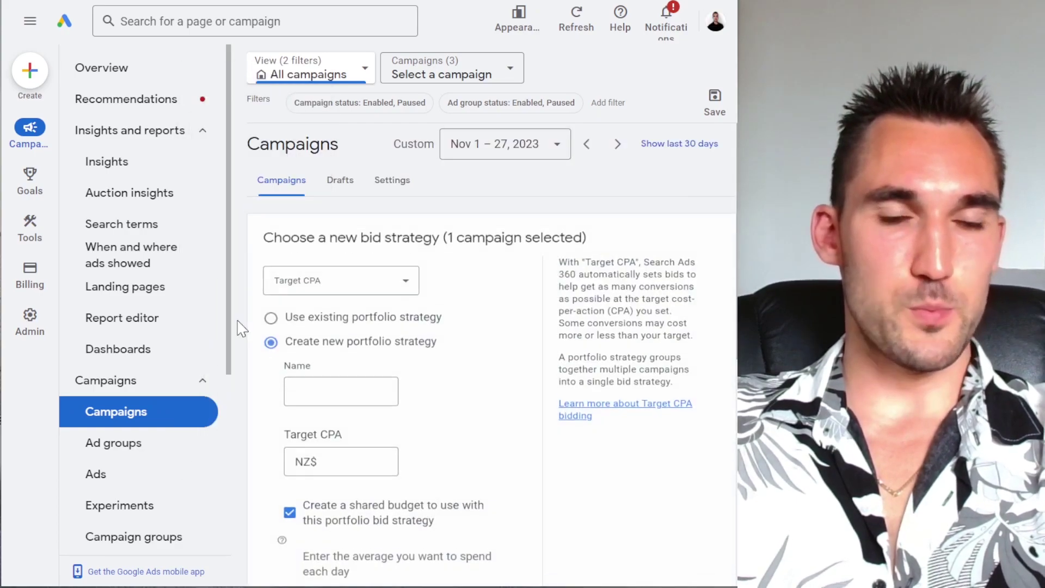
pyautogui.click(327, 275)
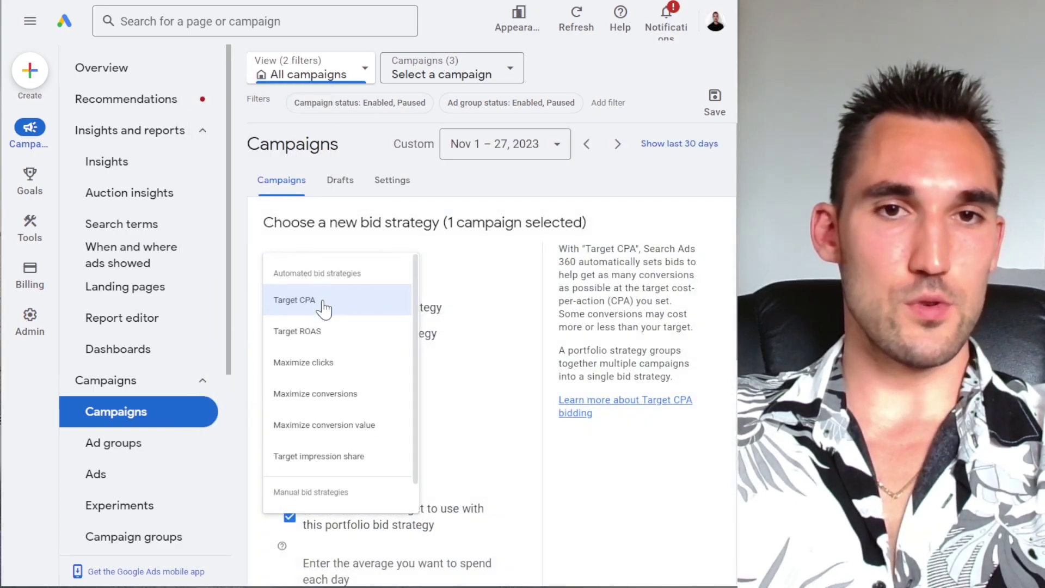
pyautogui.click(324, 334)
pyautogui.scroll(-2, 443, 321)
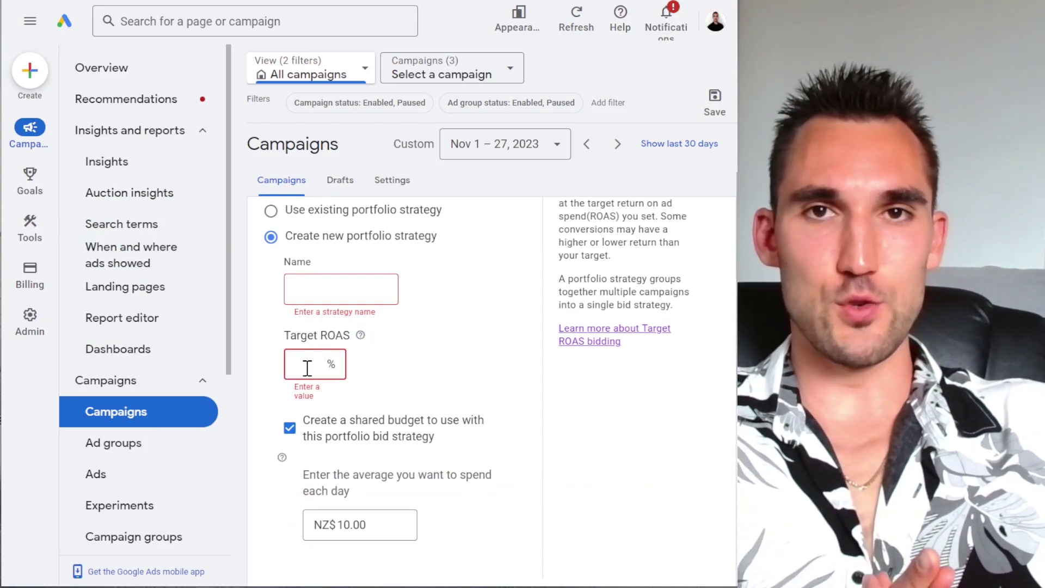
# Set the new portfolio strategy's target ROAS to 500%, name it "500% ROAS" and apply it to the selected campaign.
pyautogui.click(307, 368)
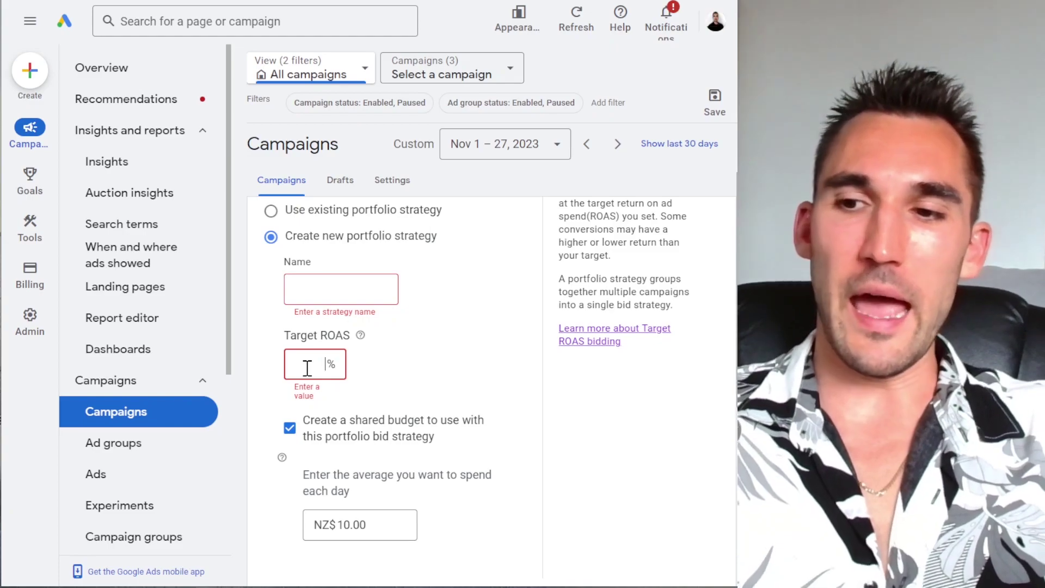
pyautogui.write('500')
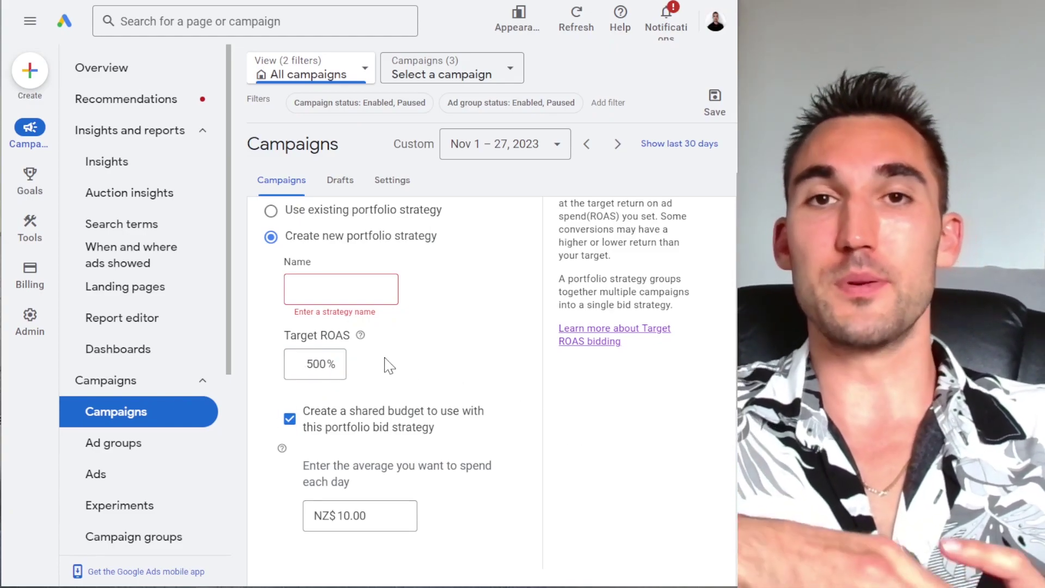
pyautogui.click(350, 288)
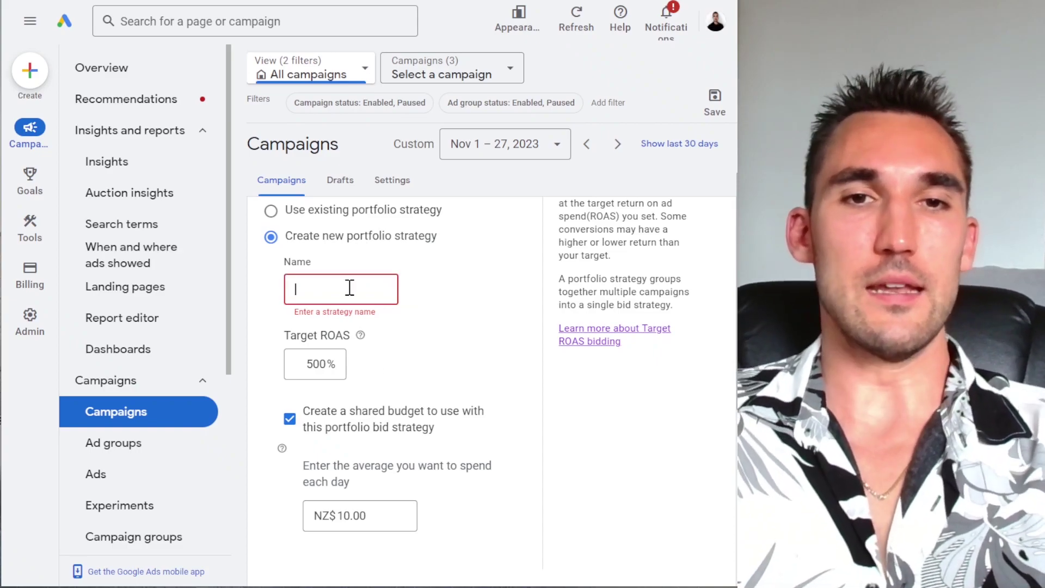
pyautogui.write('500')
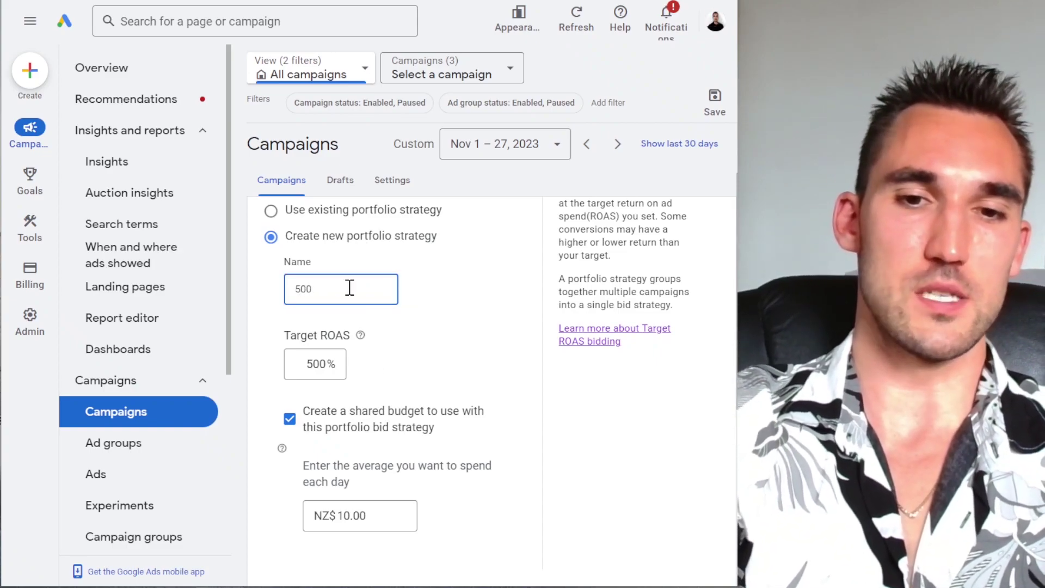
pyautogui.write('% ROASA')
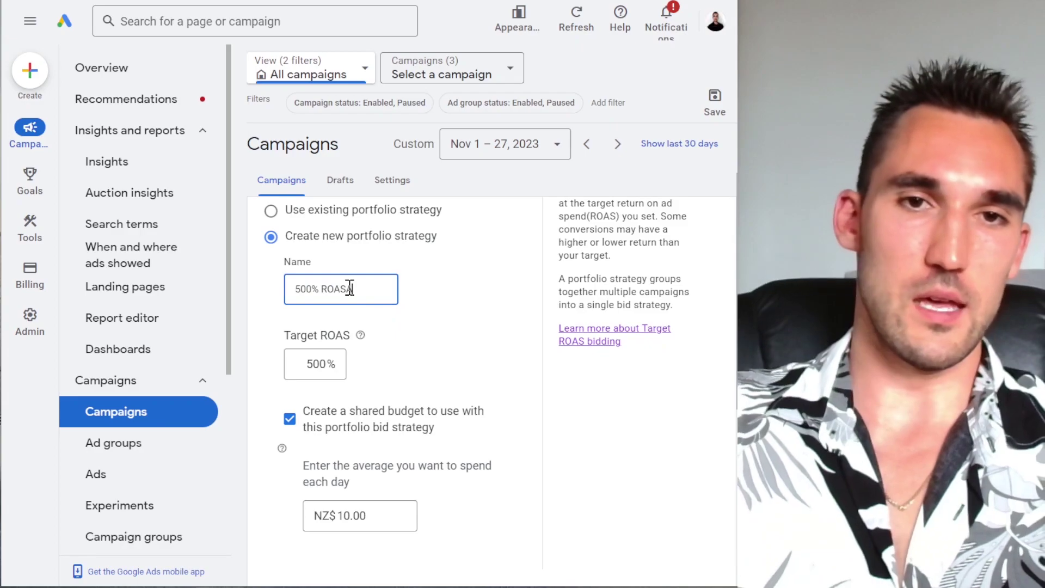
pyautogui.press('BackSpace')
pyautogui.click(449, 318)
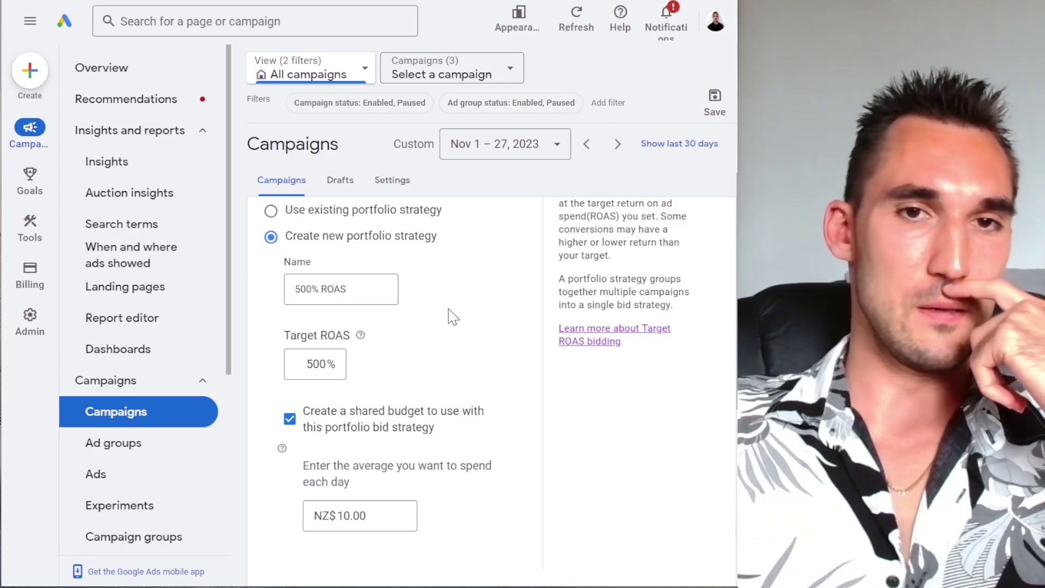
pyautogui.scroll(-4, 446, 332)
pyautogui.click(272, 409)
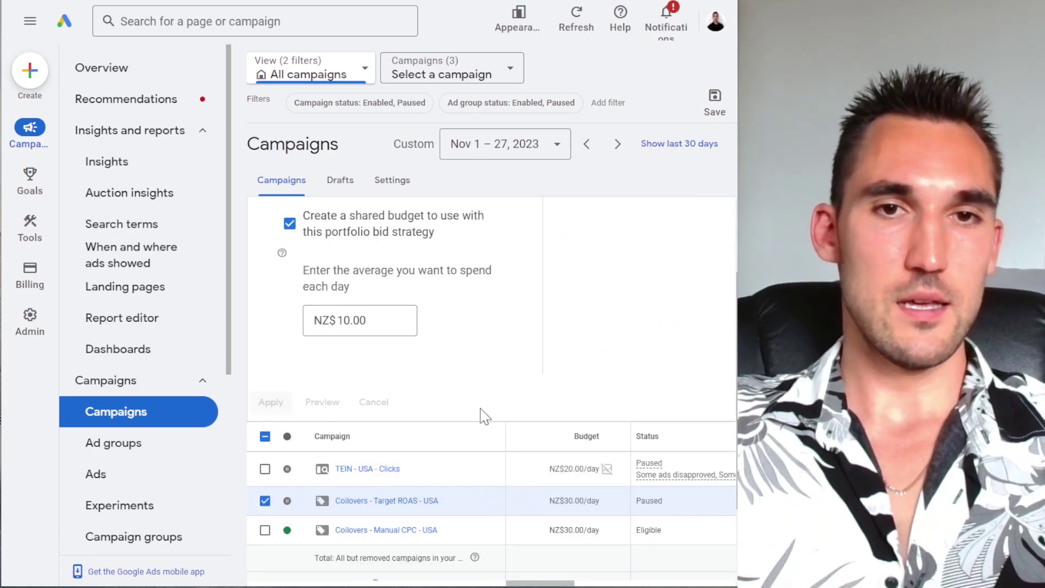